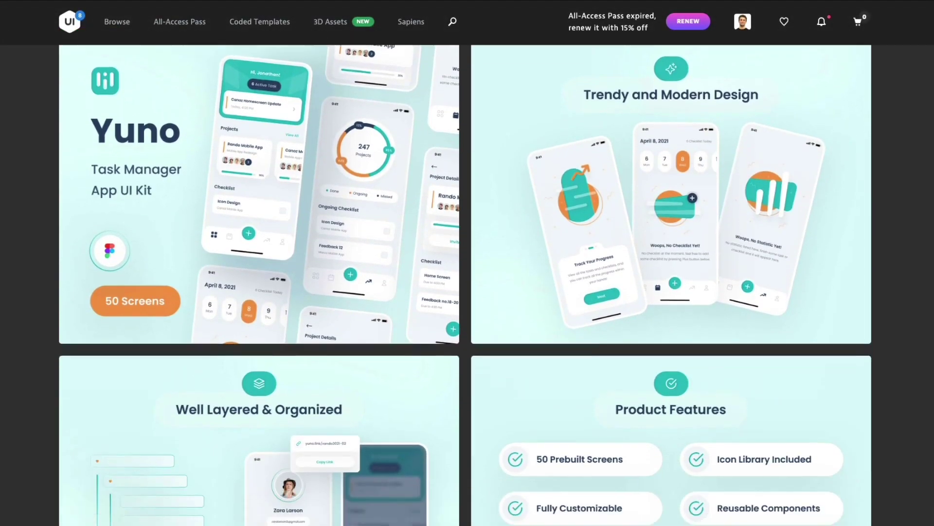
- Scroll through the Yuno Task Manager App UI Kit preview images on UI8 for design ideas
{"action": "scroll", "coordinate": [467, 273], "scroll_direction": "down", "scroll_amount": 3}
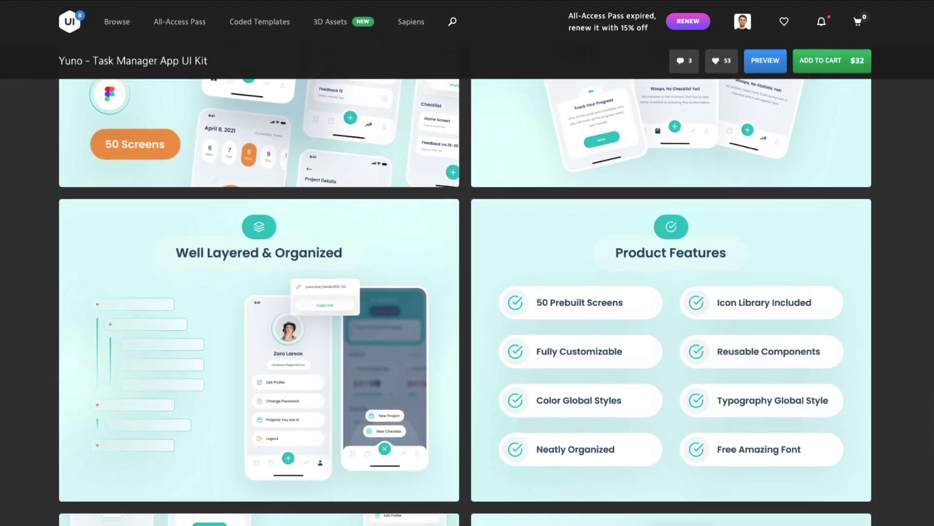
{"action": "scroll", "coordinate": [467, 273], "scroll_direction": "down", "scroll_amount": 3}
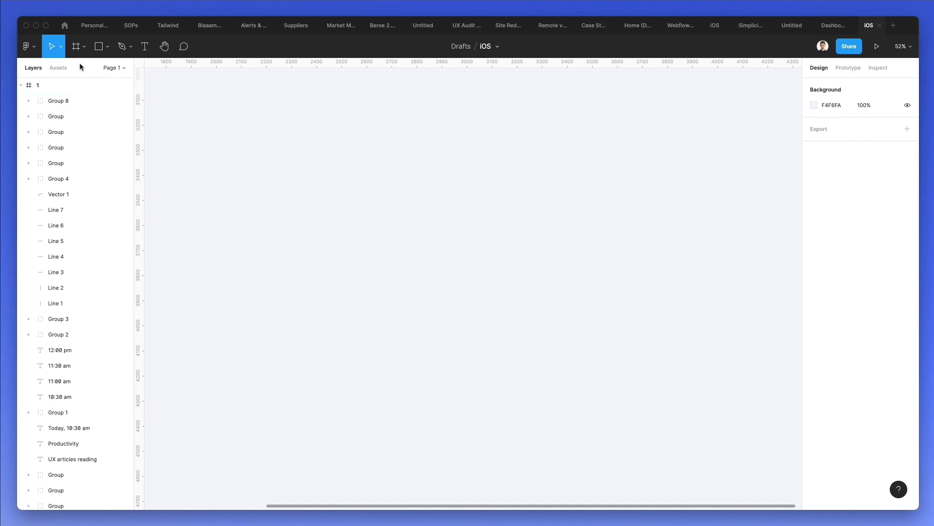
- Create a 428×926 iPhone 13 Pro Max frame beside frame 1 and name it 2
{"action": "left_click", "coordinate": [80, 50]}
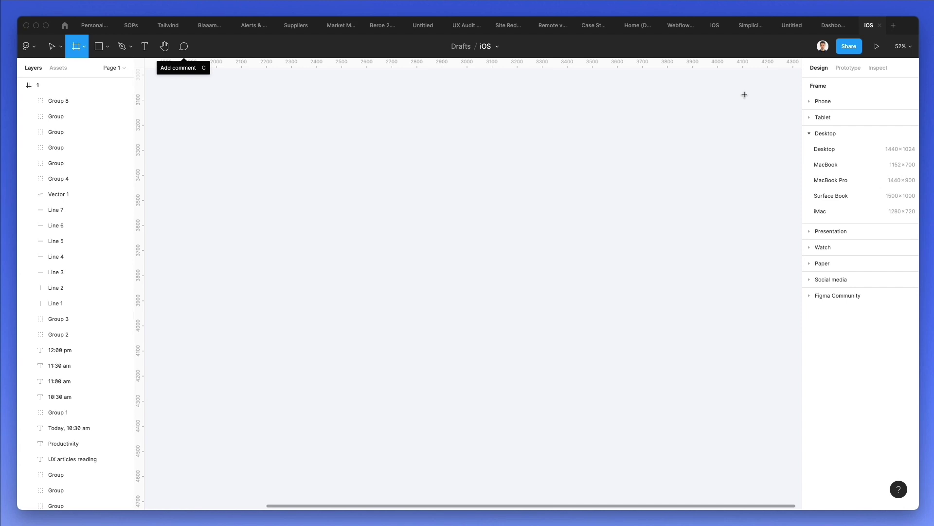
{"action": "left_click", "coordinate": [823, 101]}
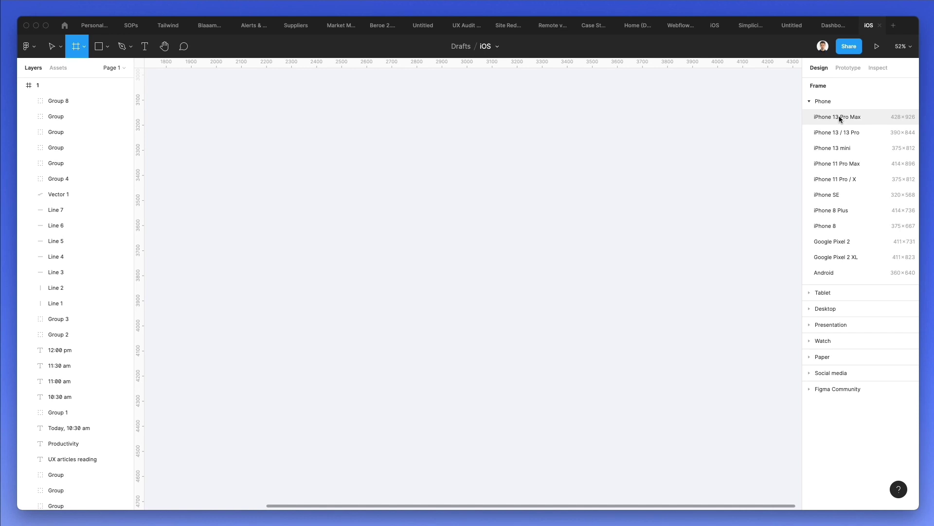
{"action": "left_click", "coordinate": [839, 118]}
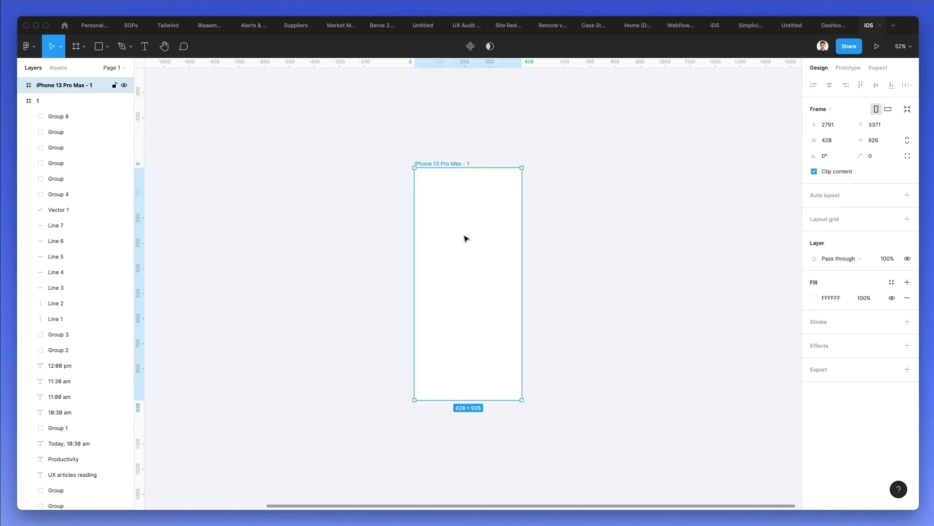
{"action": "scroll", "coordinate": [465, 238], "scroll_direction": "up", "scroll_amount": 3}
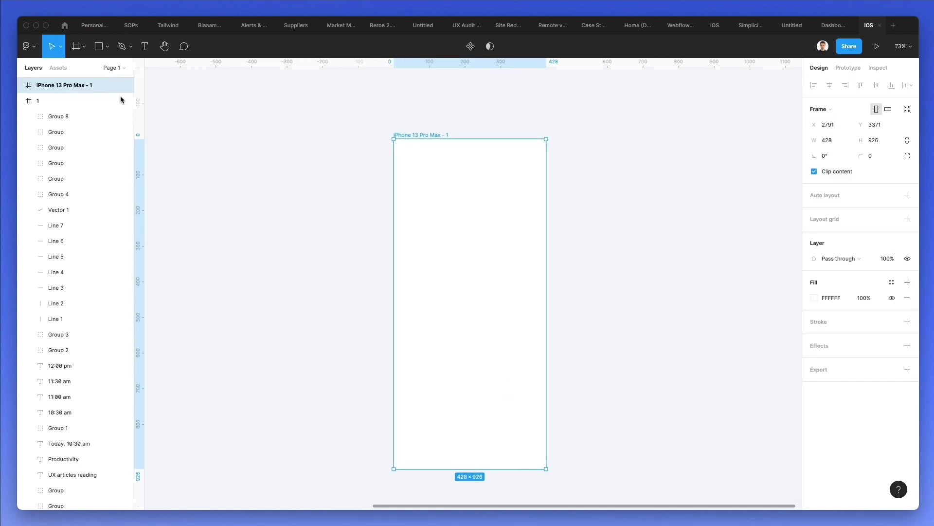
{"action": "double_click", "coordinate": [67, 87]}
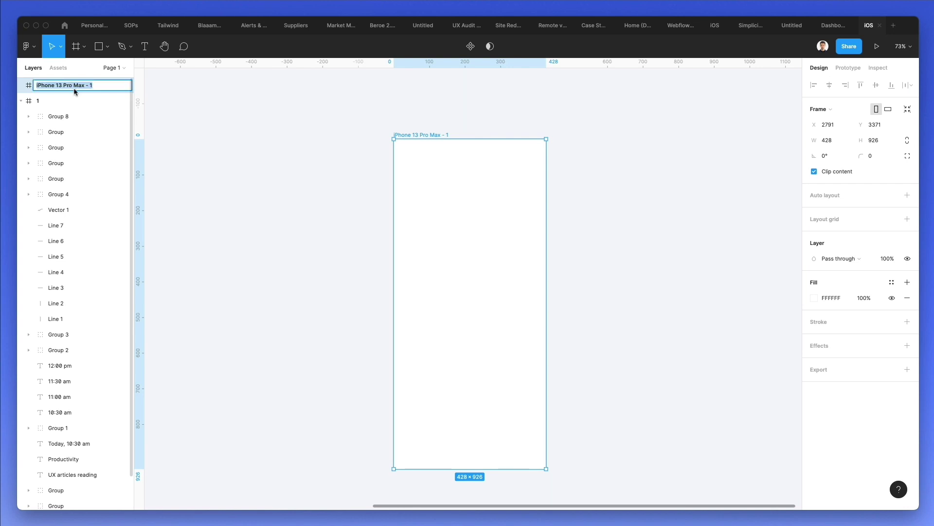
{"action": "type", "text": "1"}
{"action": "key", "text": "Return"}
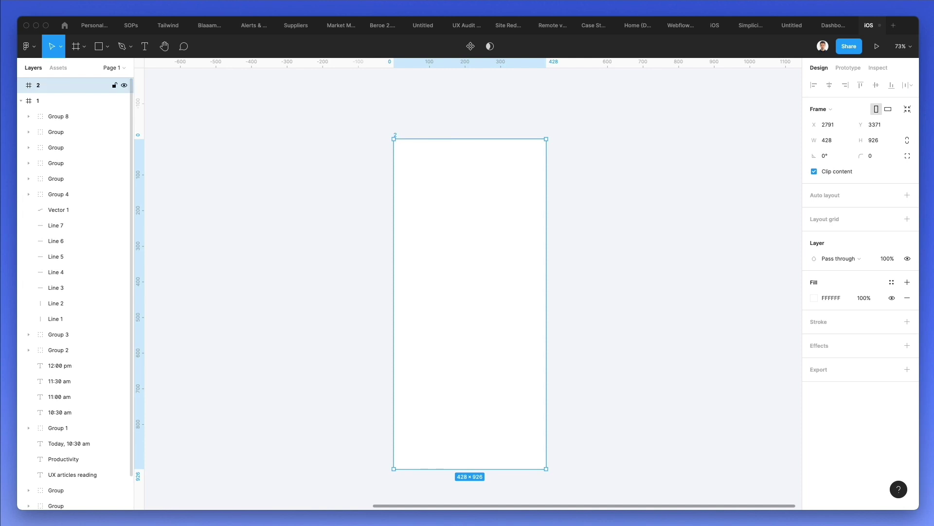
- Select the 9:41 status bar group on the first iOS screen
{"action": "left_click", "coordinate": [22, 101]}
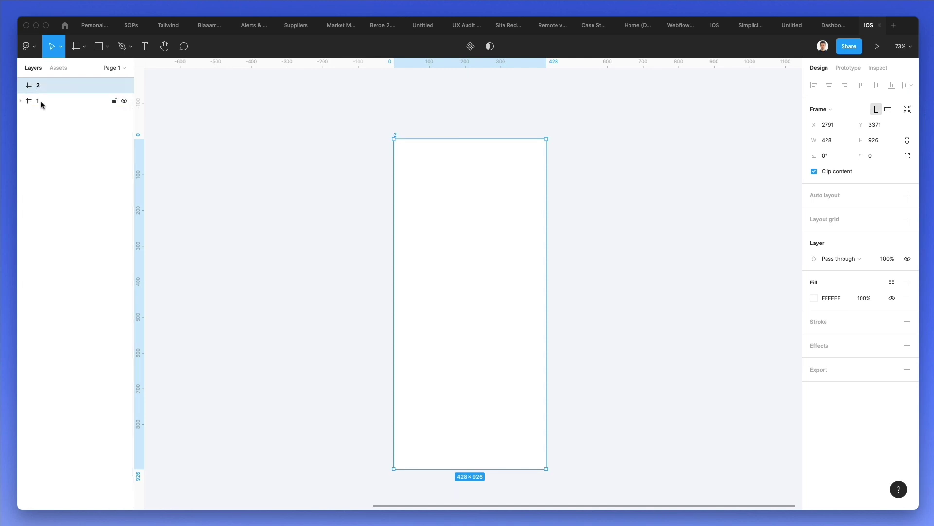
{"action": "scroll", "coordinate": [348, 154], "scroll_direction": "down", "scroll_amount": 1}
{"action": "left_click", "coordinate": [349, 154]}
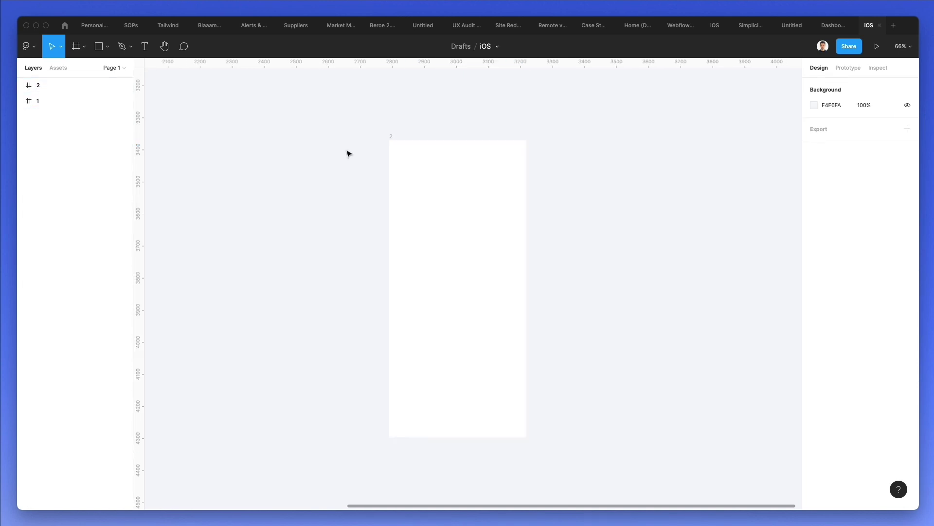
{"action": "scroll", "coordinate": [349, 153], "scroll_direction": "left", "scroll_amount": 2}
{"action": "scroll", "coordinate": [349, 154], "scroll_direction": "down", "scroll_amount": 1}
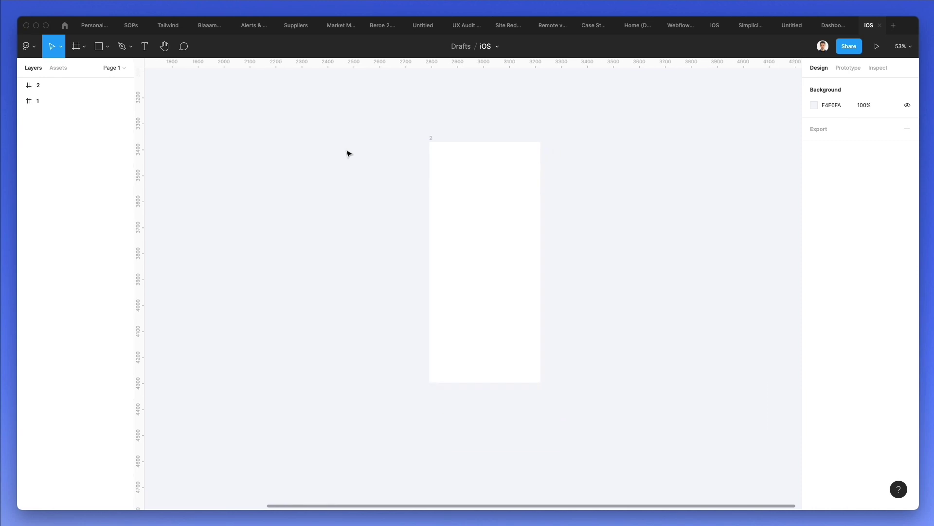
{"action": "scroll", "coordinate": [348, 154], "scroll_direction": "left", "scroll_amount": 6}
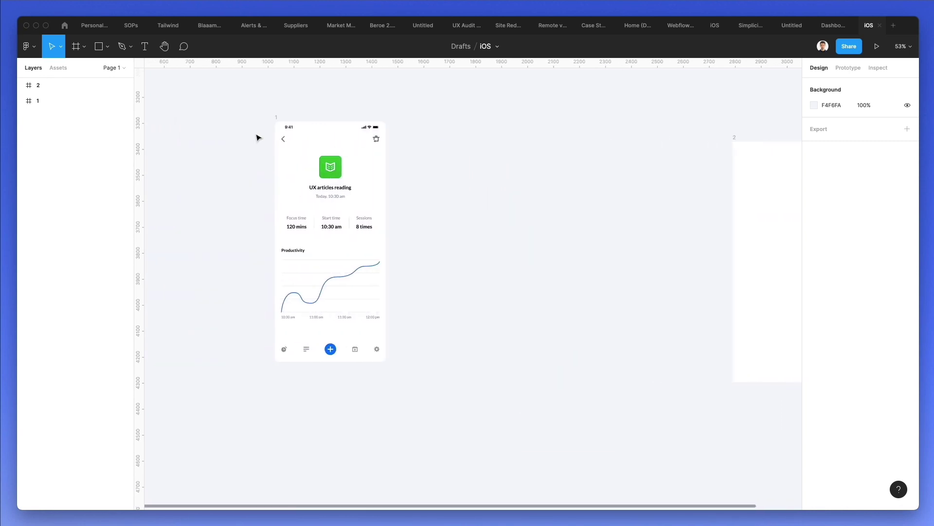
{"action": "scroll", "coordinate": [258, 138], "scroll_direction": "up", "scroll_amount": 5}
{"action": "left_click", "coordinate": [310, 125]}
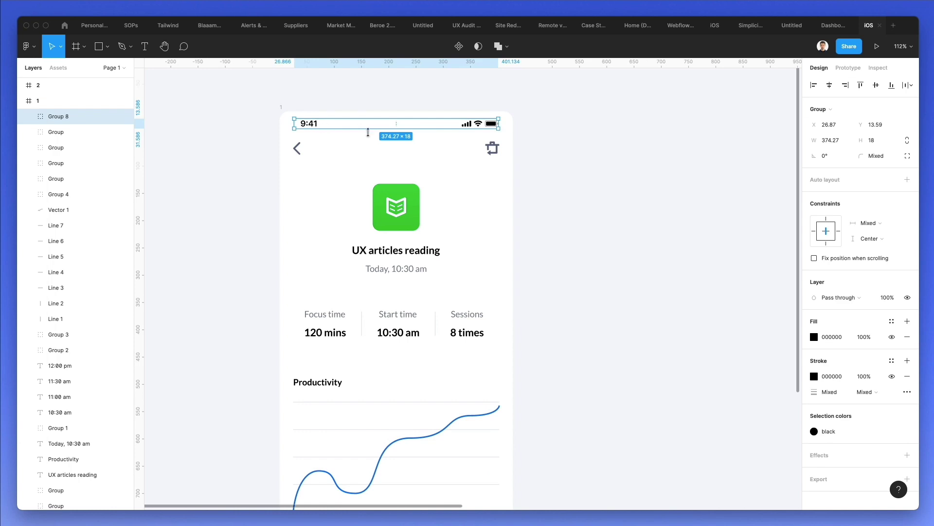
- Paste the copied status bar into the top of empty frame 2
{"action": "scroll", "coordinate": [384, 146], "scroll_direction": "down", "scroll_amount": 2}
{"action": "scroll", "coordinate": [384, 146], "scroll_direction": "right", "scroll_amount": 3}
{"action": "scroll", "coordinate": [384, 146], "scroll_direction": "right", "scroll_amount": 10}
{"action": "left_click", "coordinate": [441, 125]}
{"action": "scroll", "coordinate": [442, 125], "scroll_direction": "right", "scroll_amount": 3}
{"action": "scroll", "coordinate": [442, 125], "scroll_direction": "down", "scroll_amount": 2}
{"action": "scroll", "coordinate": [442, 127], "scroll_direction": "up", "scroll_amount": 1}
{"action": "key", "text": "ctrl+v"}
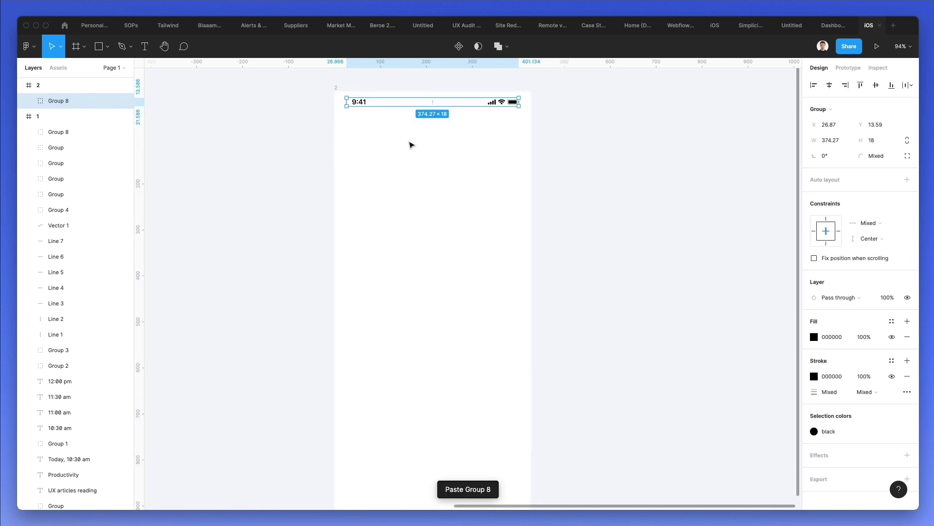
{"action": "left_click", "coordinate": [286, 140]}
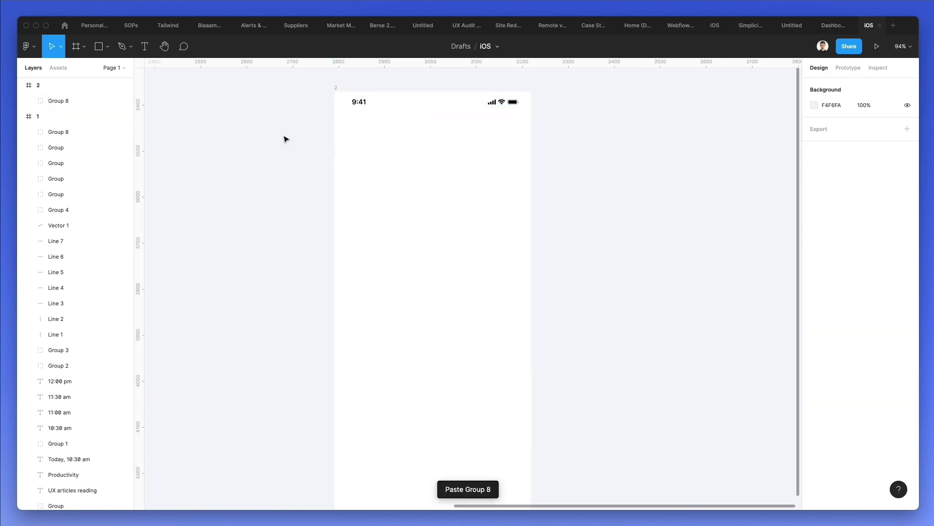
{"action": "left_click", "coordinate": [36, 47]}
{"action": "left_click", "coordinate": [267, 108]}
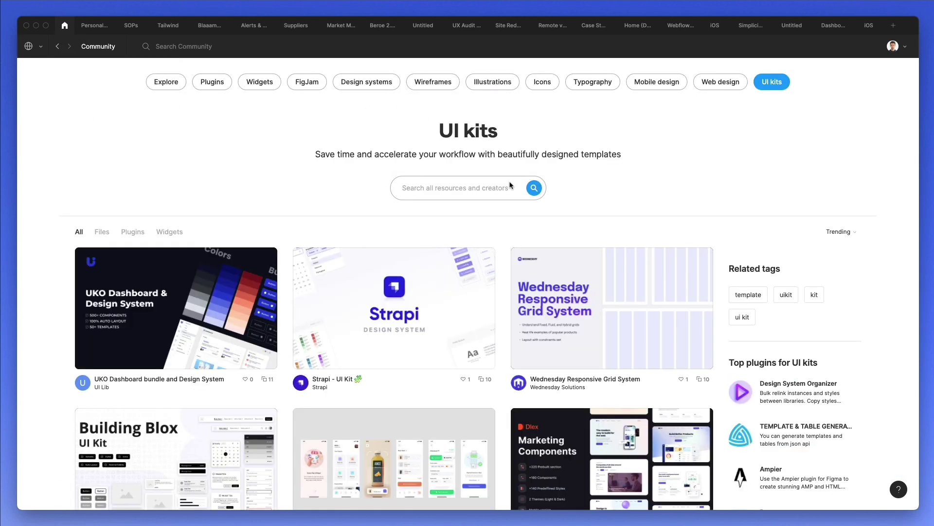
{"action": "type", "text": "ios"}
{"action": "key", "text": "Return"}
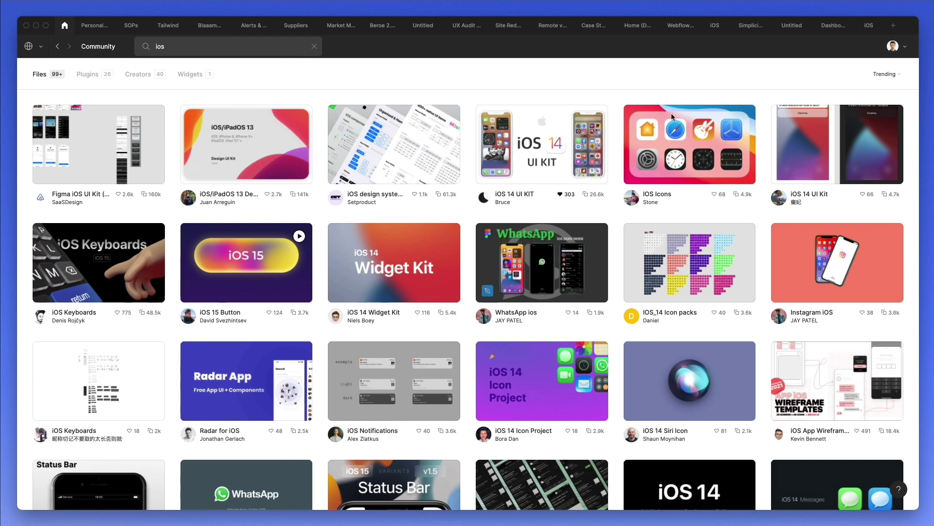
- Add the text 'Invite to Rando Mobile App' below the status bar in frame 2
{"action": "left_click", "coordinate": [865, 27]}
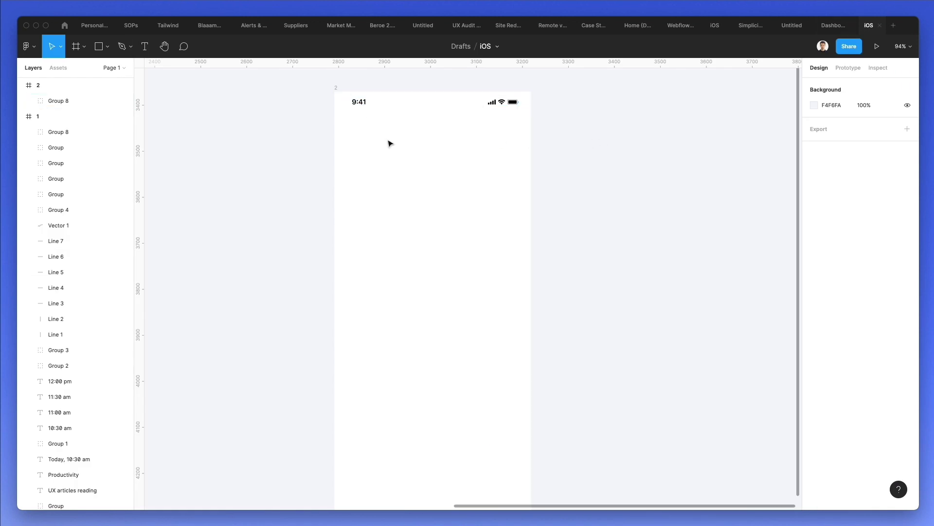
{"action": "left_click", "coordinate": [145, 47]}
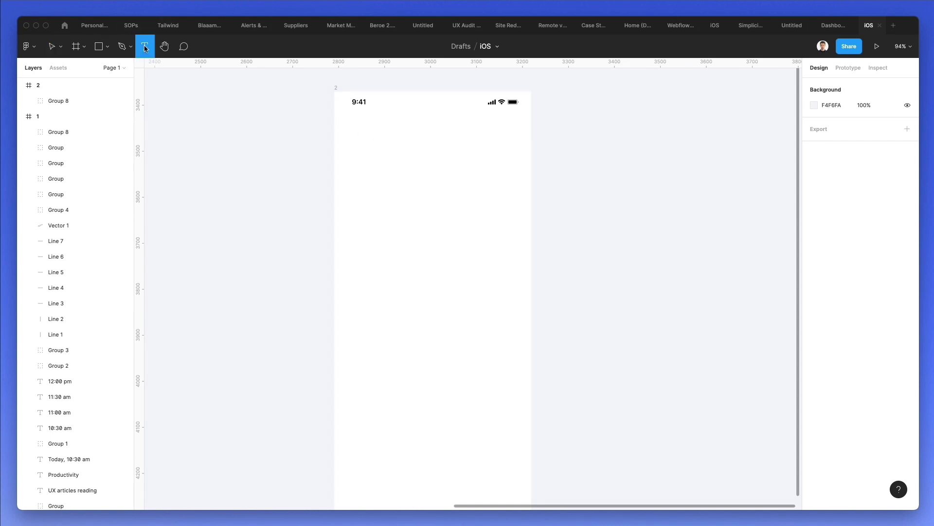
{"action": "left_click", "coordinate": [352, 139]}
{"action": "type", "text": "Invit"}
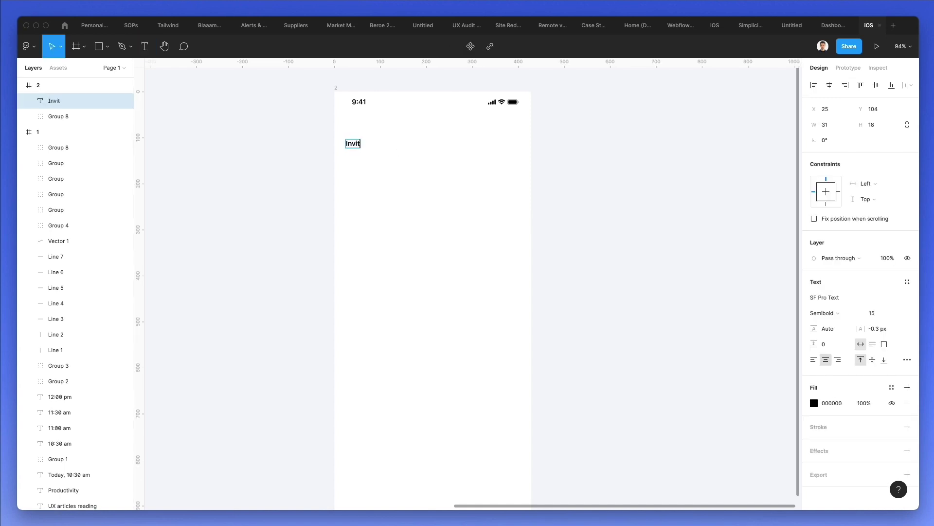
{"action": "type", "text": "e to Rando"}
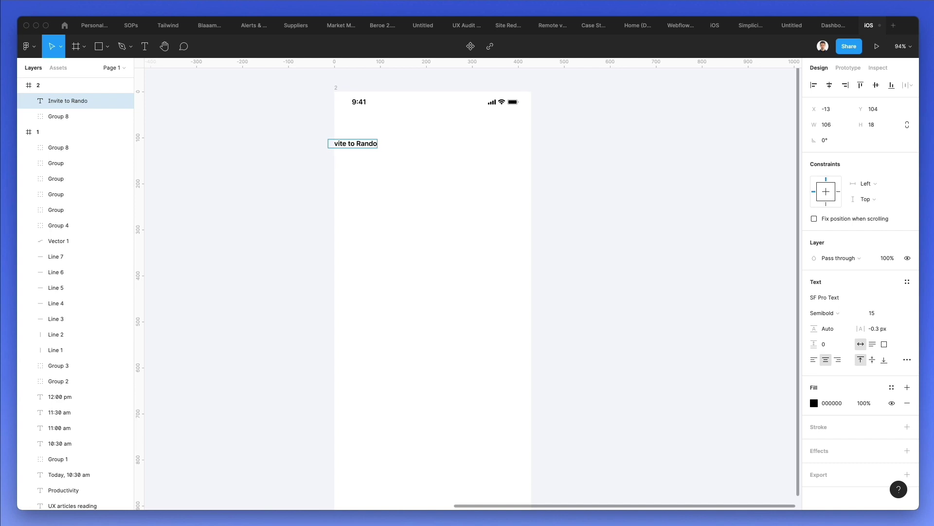
{"action": "type", "text": " Mobile Ap"}
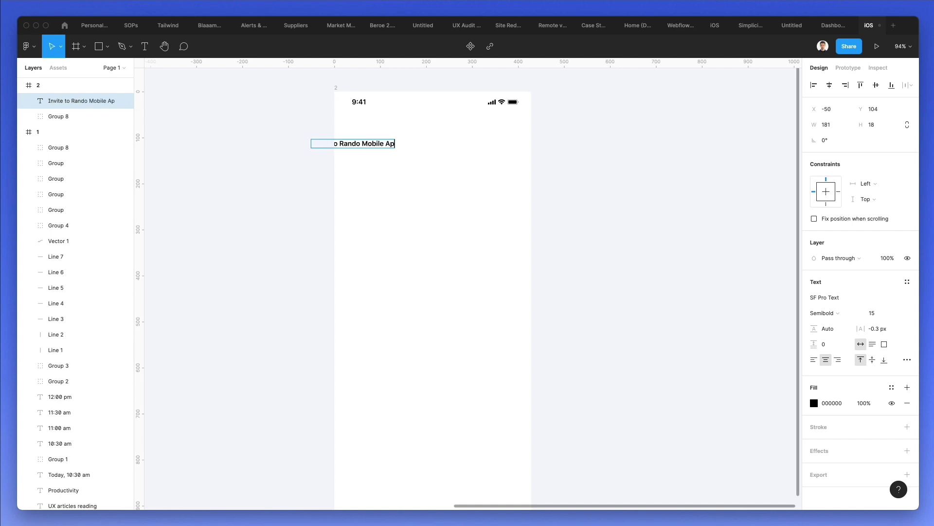
{"action": "type", "text": "p"}
{"action": "key", "text": "Escape"}
{"action": "key", "text": "Escape"}
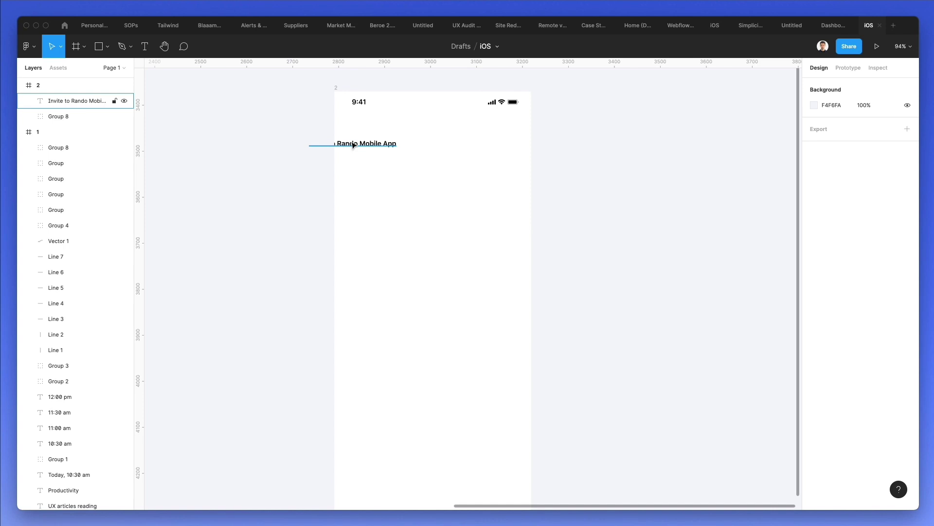
{"action": "left_click_drag", "start_coordinate": [354, 144], "coordinate": [391, 145]}
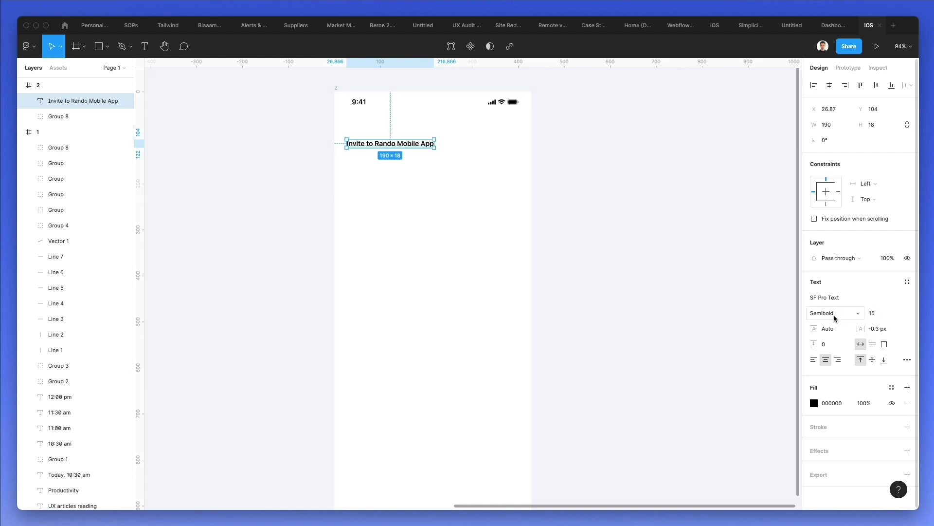
- Left-align the heading and set it in Lato Bold at size 19
{"action": "left_click", "coordinate": [813, 360]}
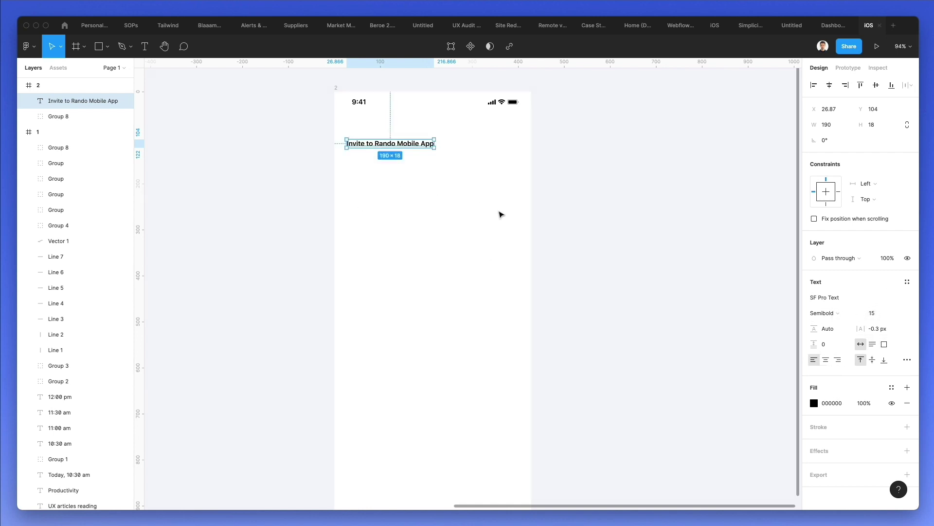
{"action": "left_click", "coordinate": [870, 313]}
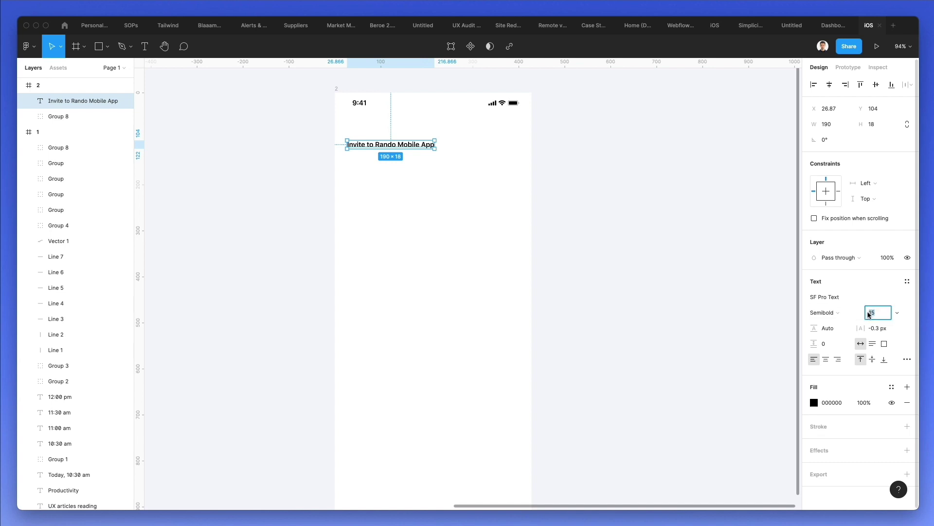
{"action": "type", "text": "17"}
{"action": "key", "text": "Return"}
{"action": "key", "text": "Up"}
{"action": "key", "text": "Up"}
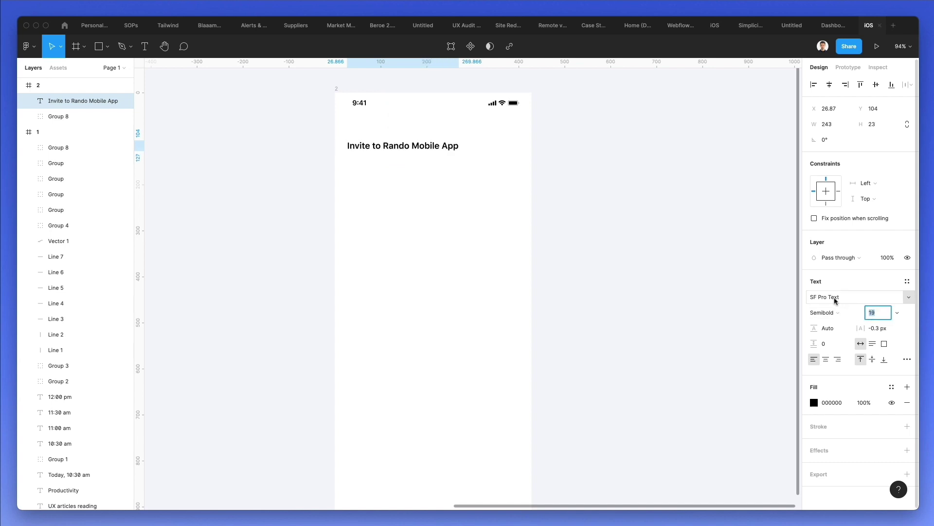
{"action": "left_click", "coordinate": [832, 297]}
{"action": "type", "text": "Lato"}
{"action": "key", "text": "Return"}
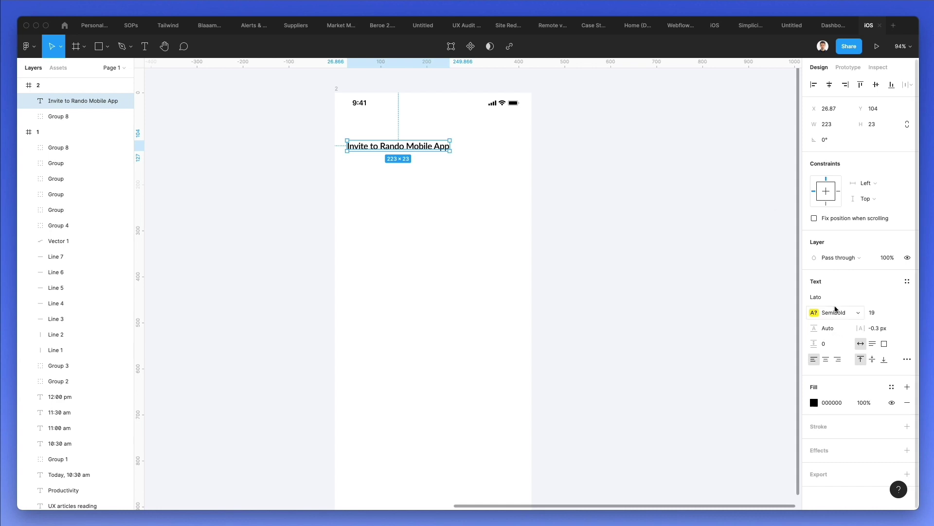
{"action": "left_click", "coordinate": [835, 312]}
{"action": "left_click", "coordinate": [836, 347]}
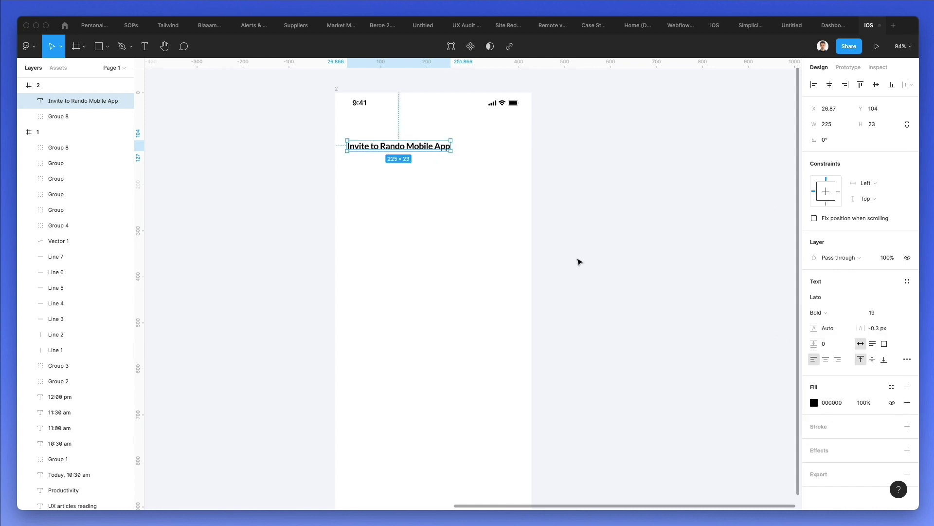
- Reselect the heading to check it, then clear the canvas selection
{"action": "left_click", "coordinate": [455, 229]}
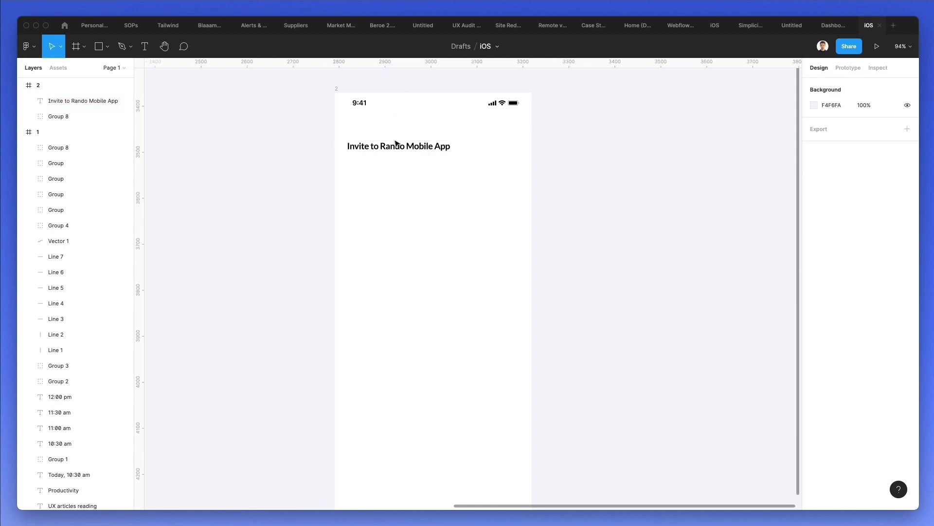
{"action": "left_click", "coordinate": [397, 145]}
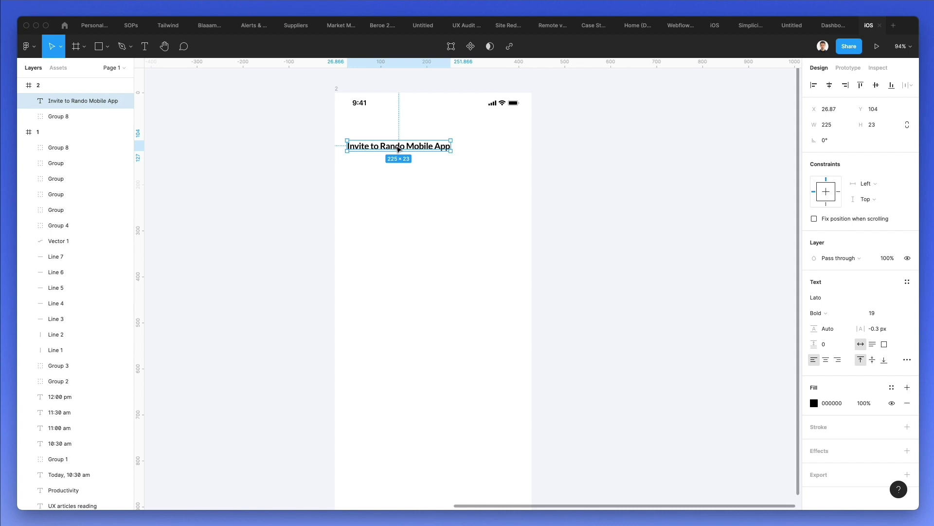
{"action": "key", "text": "Escape"}
{"action": "left_click", "coordinate": [400, 149]}
{"action": "left_click", "coordinate": [389, 204]}
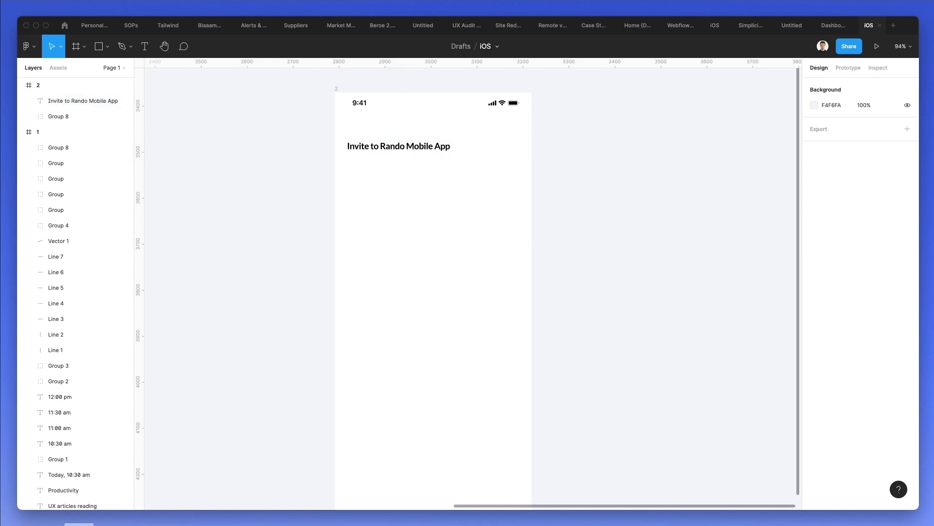
- Search Nucleo for 'arrow' and browse the results for a left-arrow glyph
{"action": "key", "text": "super+Tab"}
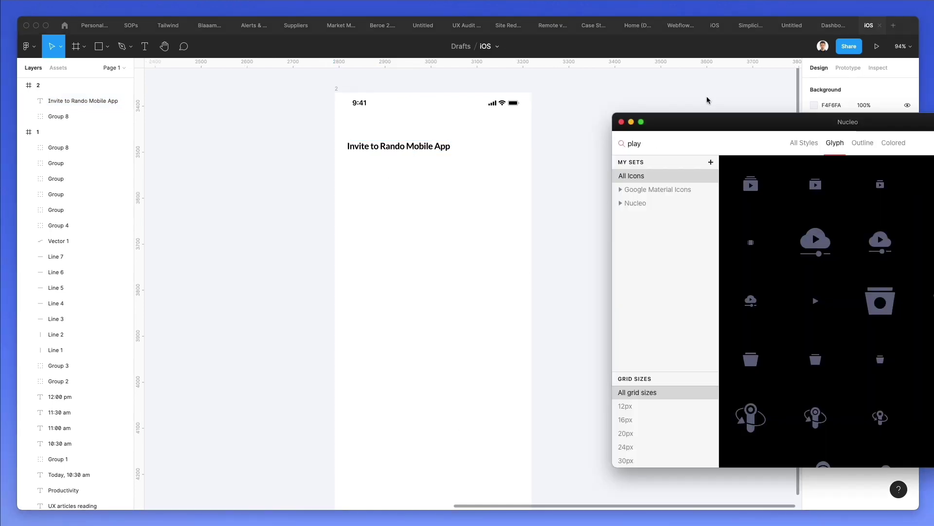
{"action": "left_click_drag", "start_coordinate": [677, 128], "coordinate": [608, 131]}
{"action": "double_click", "coordinate": [563, 147]}
{"action": "type", "text": "arrow"}
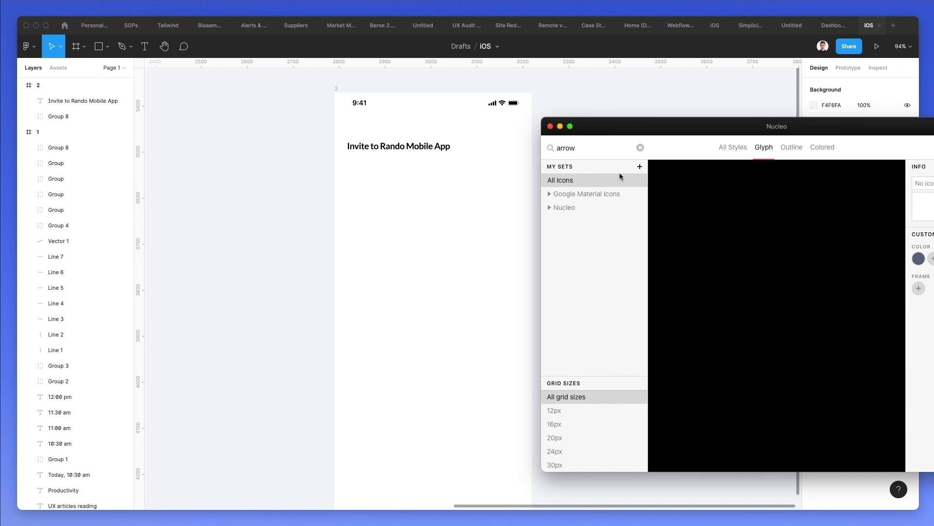
{"action": "scroll", "coordinate": [741, 251], "scroll_direction": "down", "scroll_amount": 10}
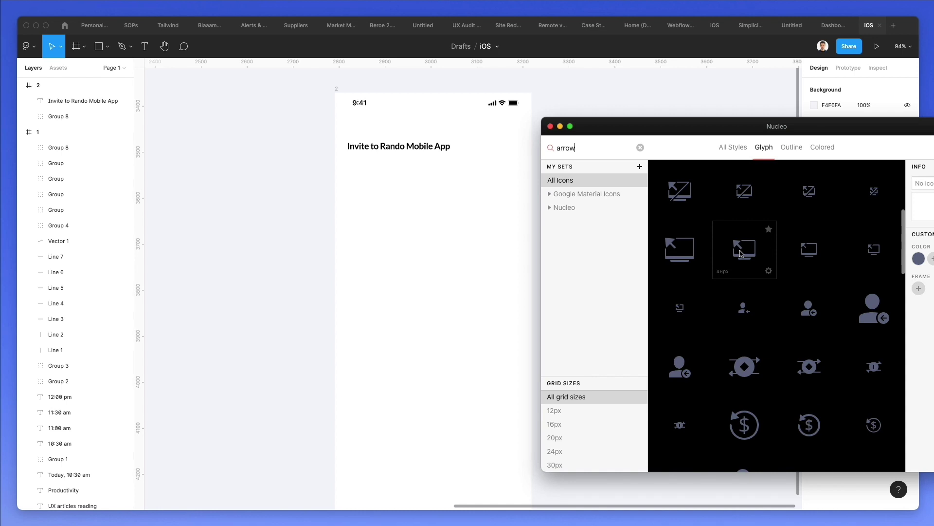
{"action": "scroll", "coordinate": [740, 252], "scroll_direction": "down", "scroll_amount": 5}
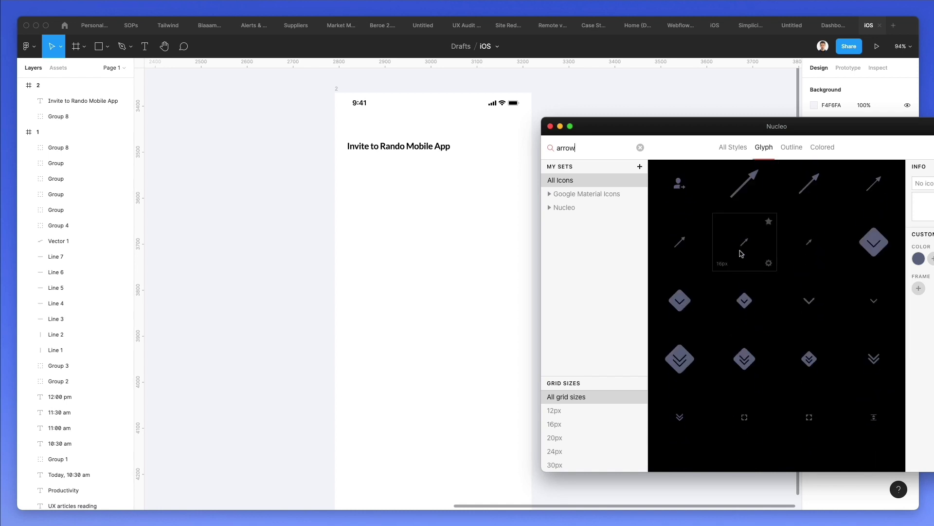
{"action": "scroll", "coordinate": [806, 257], "scroll_direction": "down", "scroll_amount": 10}
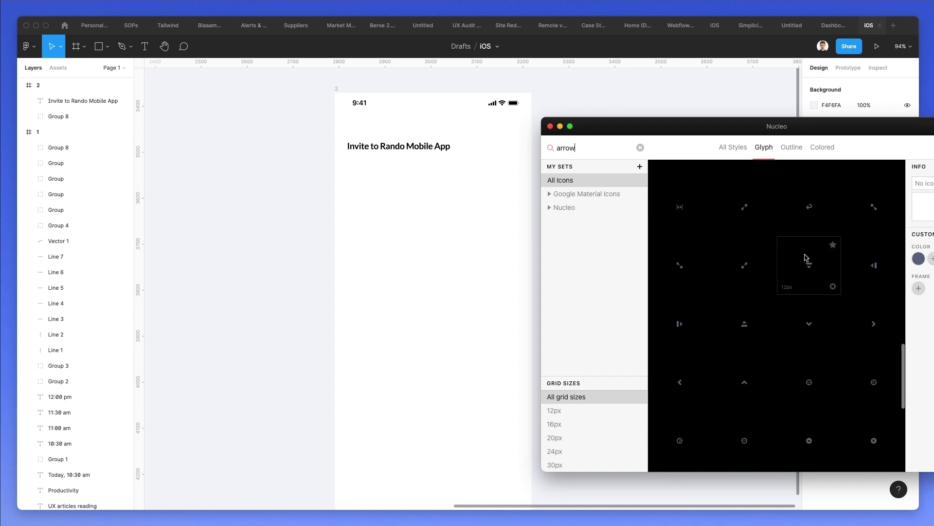
{"action": "scroll", "coordinate": [805, 257], "scroll_direction": "down", "scroll_amount": 8}
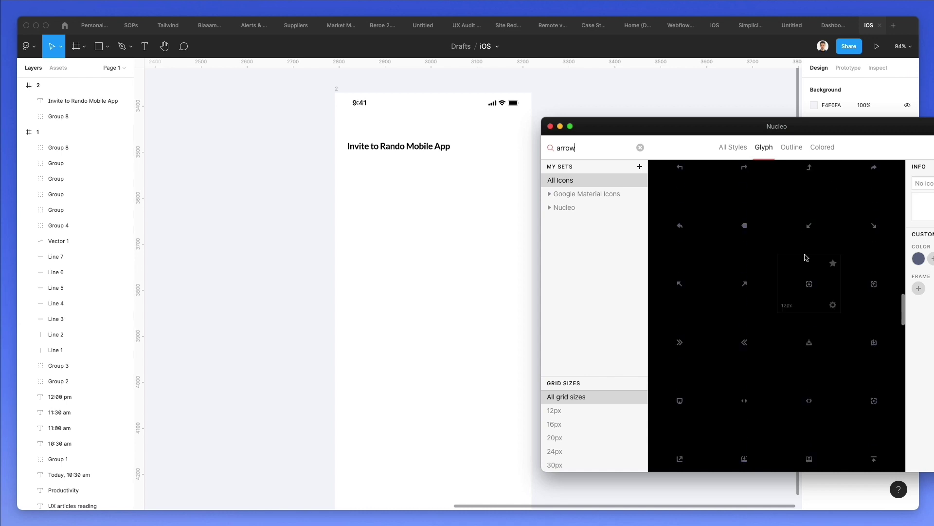
{"action": "scroll", "coordinate": [805, 257], "scroll_direction": "down", "scroll_amount": 3}
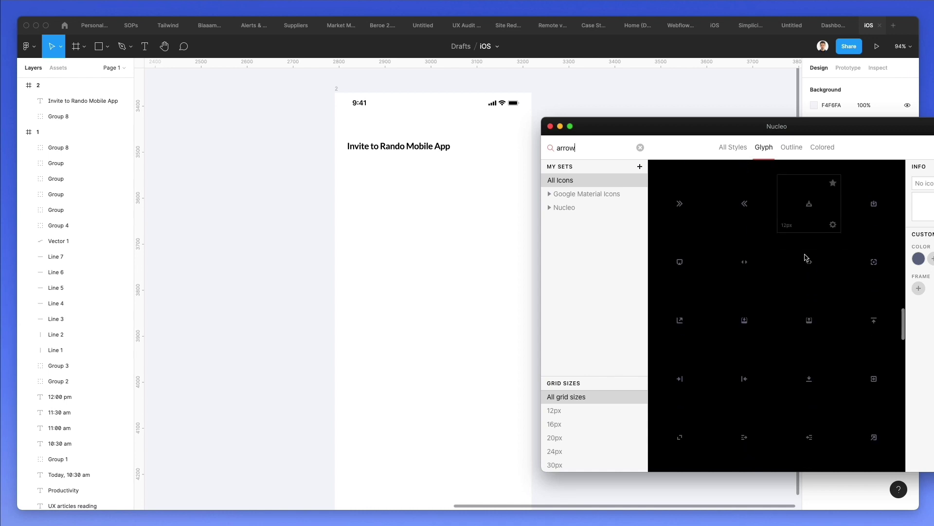
{"action": "scroll", "coordinate": [806, 257], "scroll_direction": "down", "scroll_amount": 7}
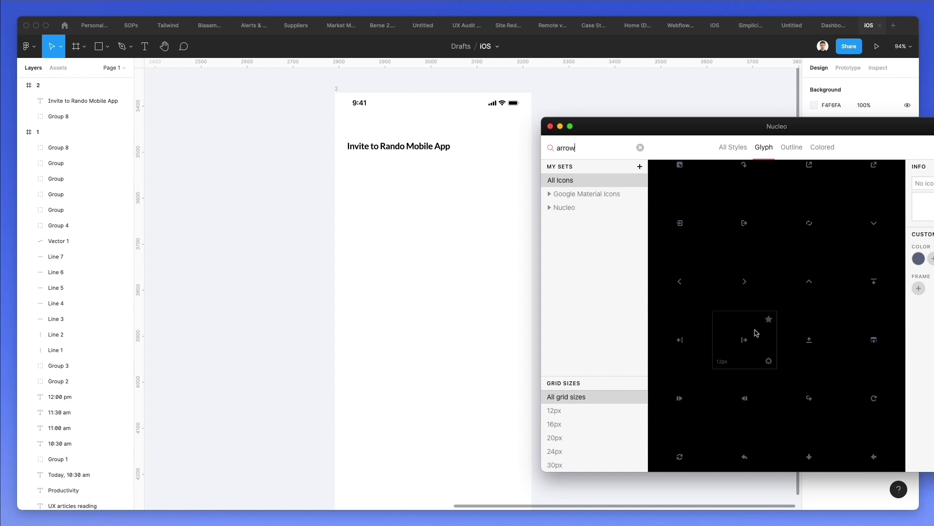
{"action": "scroll", "coordinate": [757, 333], "scroll_direction": "down", "scroll_amount": 6}
{"action": "scroll", "coordinate": [757, 333], "scroll_direction": "down", "scroll_amount": 6}
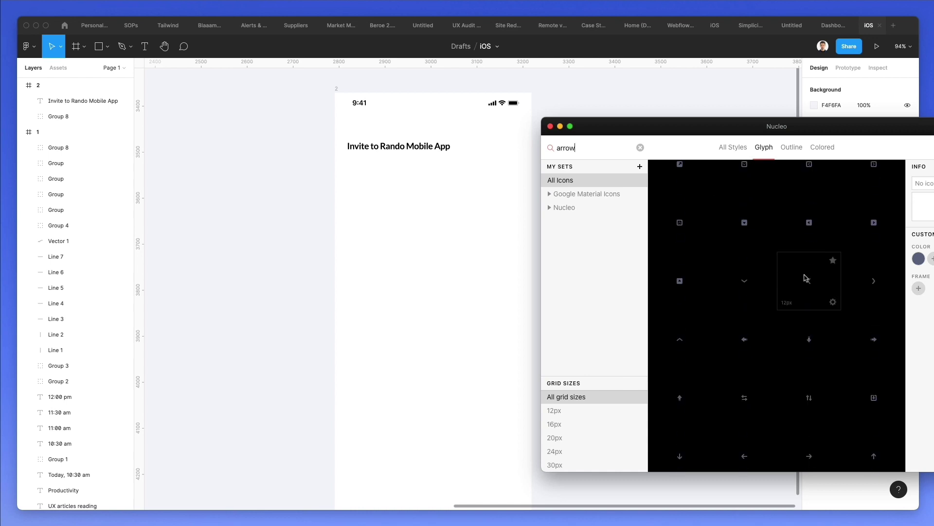
- Place the left arrow on frame 2 at about 21 px, unwrapped, nudged up above the heading
{"action": "left_click_drag", "start_coordinate": [741, 455], "coordinate": [369, 128]}
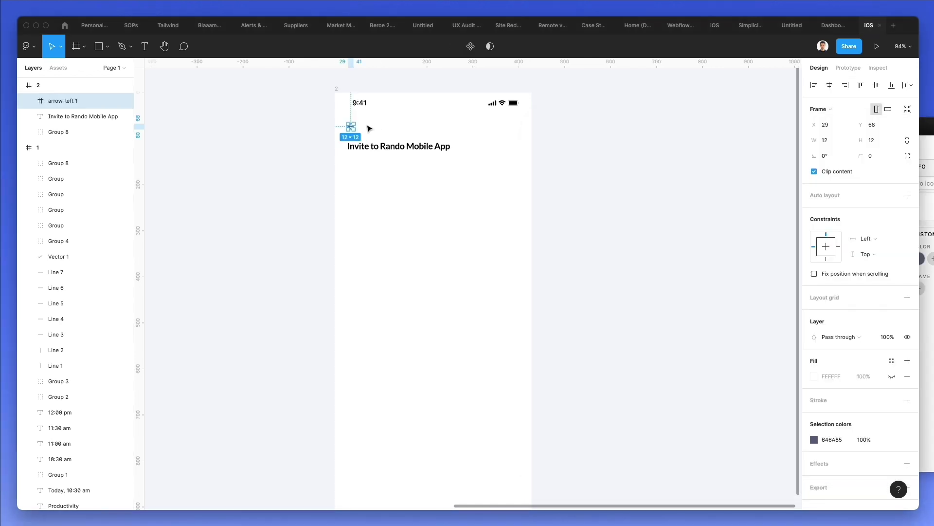
{"action": "scroll", "coordinate": [363, 127], "scroll_direction": "up", "scroll_amount": 3}
{"action": "scroll", "coordinate": [362, 127], "scroll_direction": "up", "scroll_amount": 4}
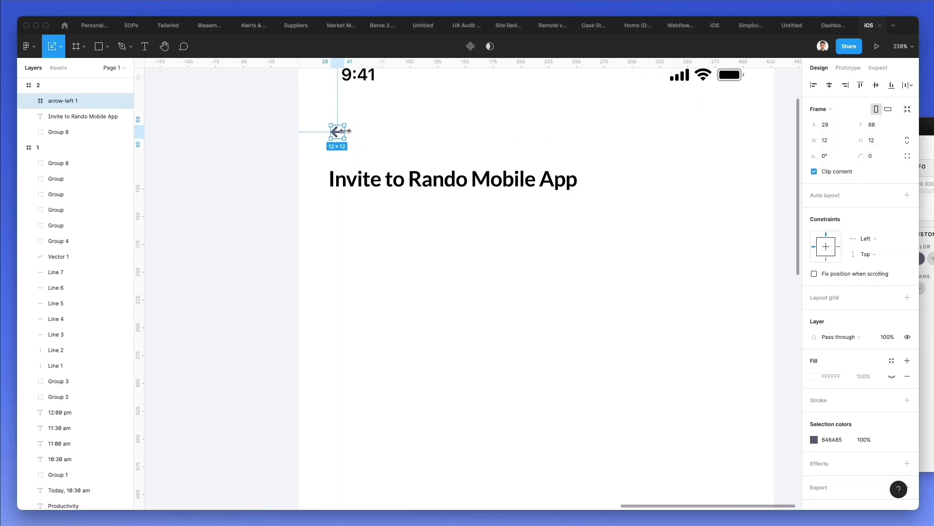
{"action": "mouse_move", "coordinate": [344, 131]}
{"action": "left_mouse_down"}
{"action": "mouse_move", "coordinate": [357, 130]}
{"action": "mouse_move", "coordinate": [344, 141]}
{"action": "left_mouse_up"}
{"action": "key", "text": "super+shift+g"}
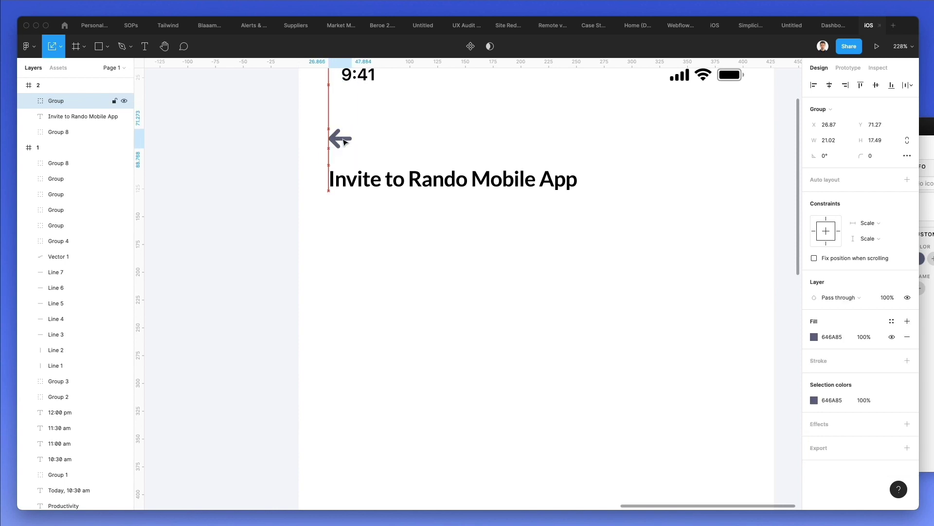
{"action": "key", "text": "Up"}
{"action": "key", "text": "Up"}
{"action": "key", "text": "Up"}
{"action": "key", "text": "Up"}
{"action": "key", "text": "Up"}
{"action": "key", "text": "Up"}
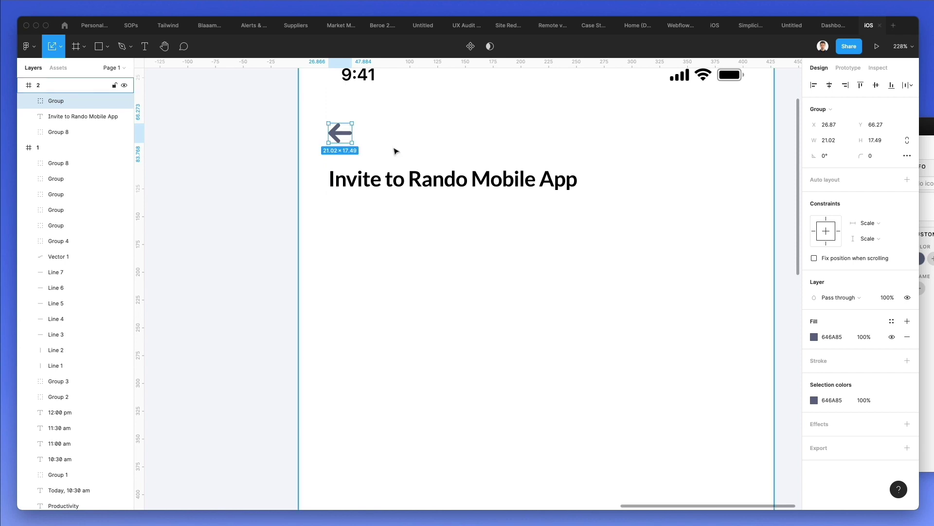
- Check the 9:41 time text, then select the second phone screen frame
{"action": "scroll", "coordinate": [394, 148], "scroll_direction": "down", "scroll_amount": 3}
{"action": "double_click", "coordinate": [342, 94]}
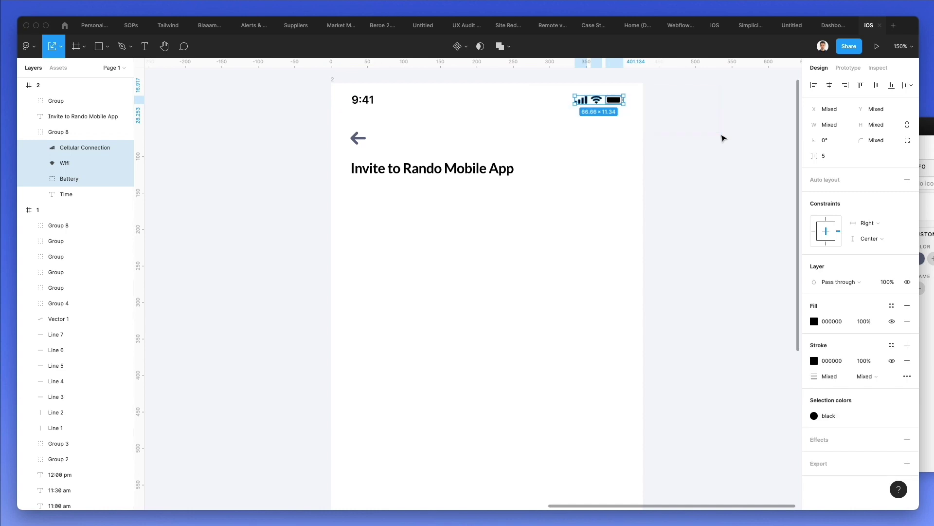
{"action": "left_click", "coordinate": [542, 231]}
{"action": "scroll", "coordinate": [540, 228], "scroll_direction": "down", "scroll_amount": 3}
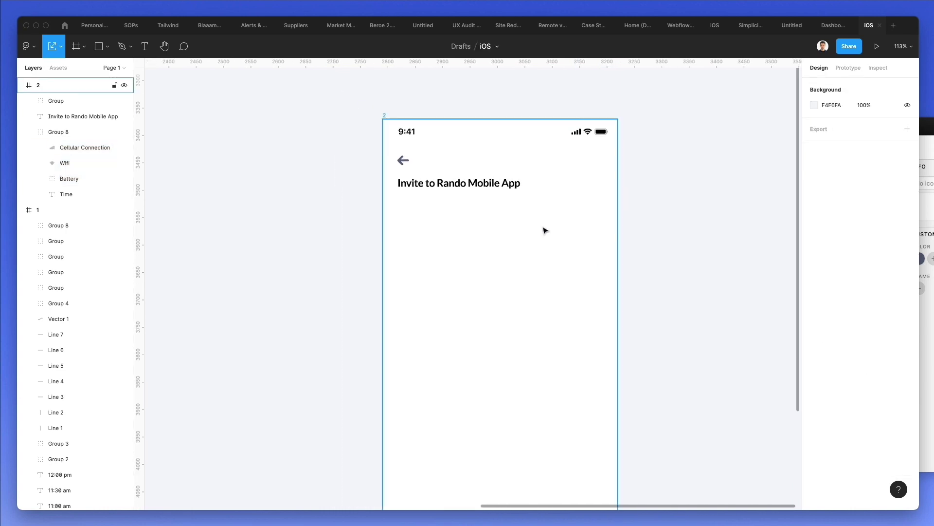
{"action": "left_click", "coordinate": [385, 115]}
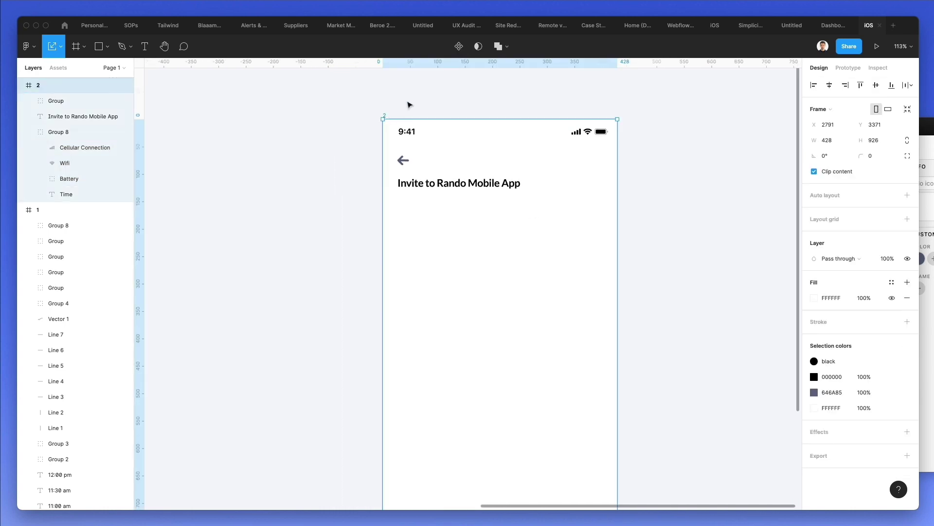
{"action": "scroll", "coordinate": [416, 100], "scroll_direction": "down", "scroll_amount": 2}
{"action": "scroll", "coordinate": [419, 100], "scroll_direction": "up", "scroll_amount": 1}
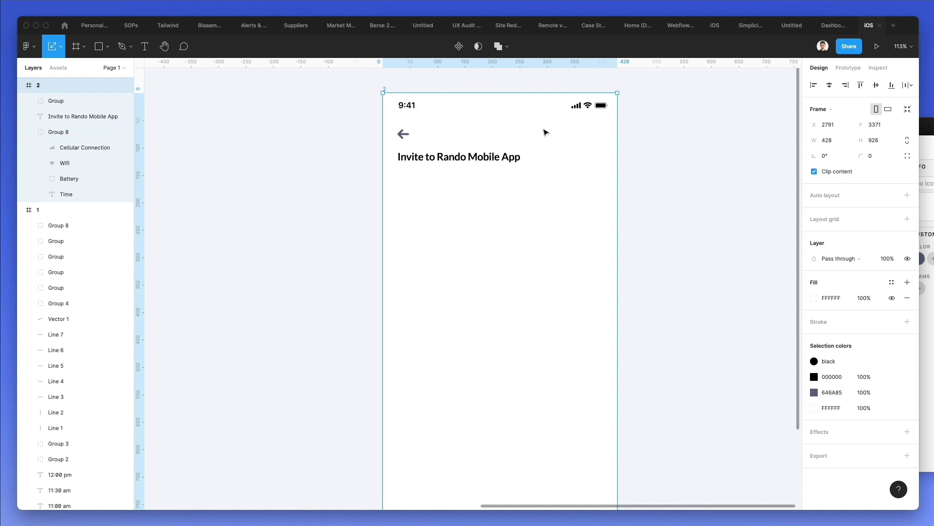
{"action": "scroll", "coordinate": [733, 245], "scroll_direction": "right", "scroll_amount": 1}
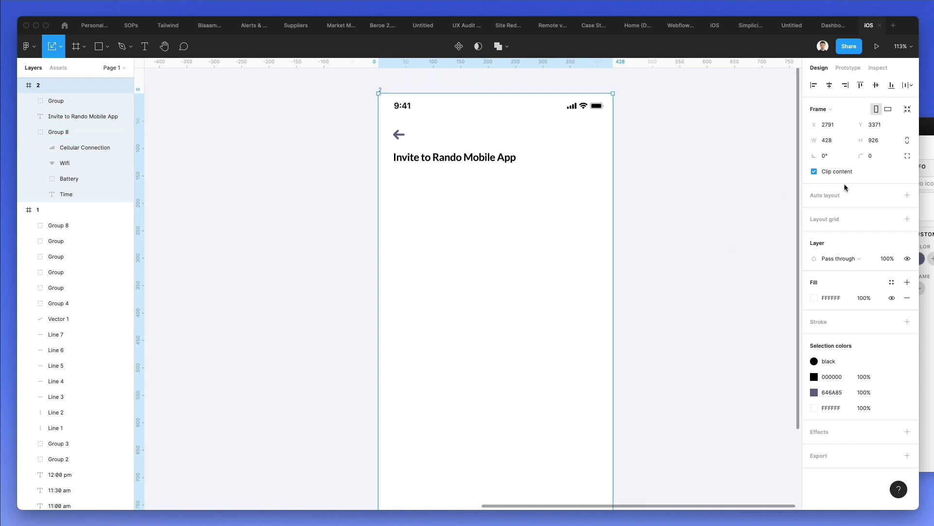
- Give frame 2 a 2-column grid with 27 margins, 20 gutter and light grey EDEDED colour
{"action": "left_click", "coordinate": [822, 220]}
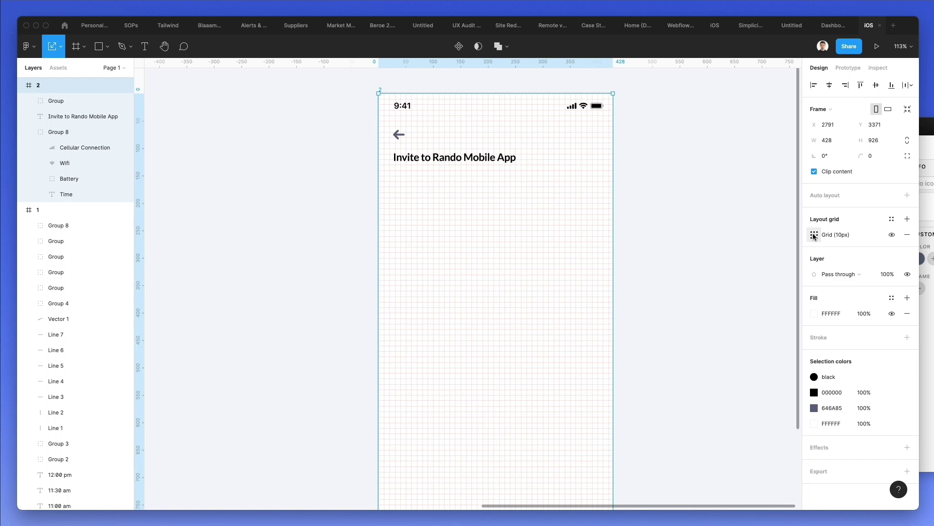
{"action": "left_click", "coordinate": [814, 235]}
{"action": "left_click", "coordinate": [703, 236]}
{"action": "left_click", "coordinate": [725, 247]}
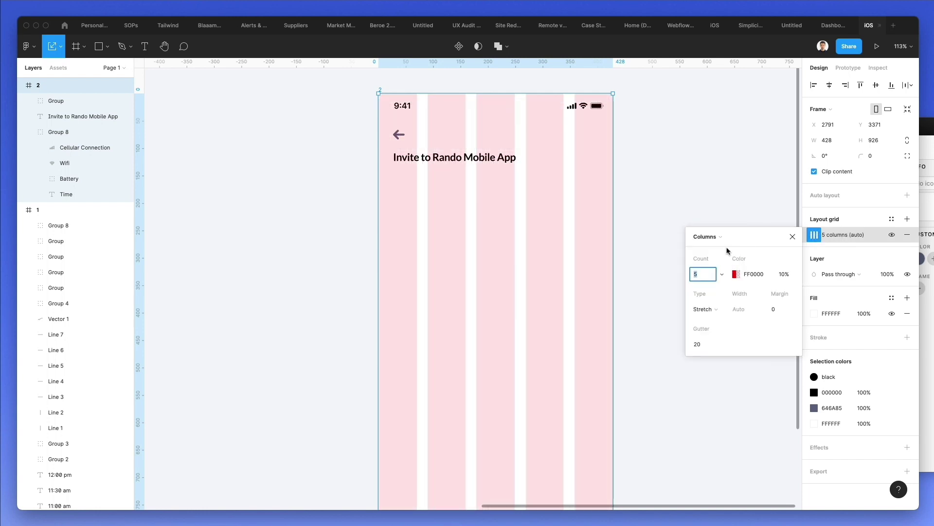
{"action": "key", "text": "Down"}
{"action": "key", "text": "Down"}
{"action": "key", "text": "Down"}
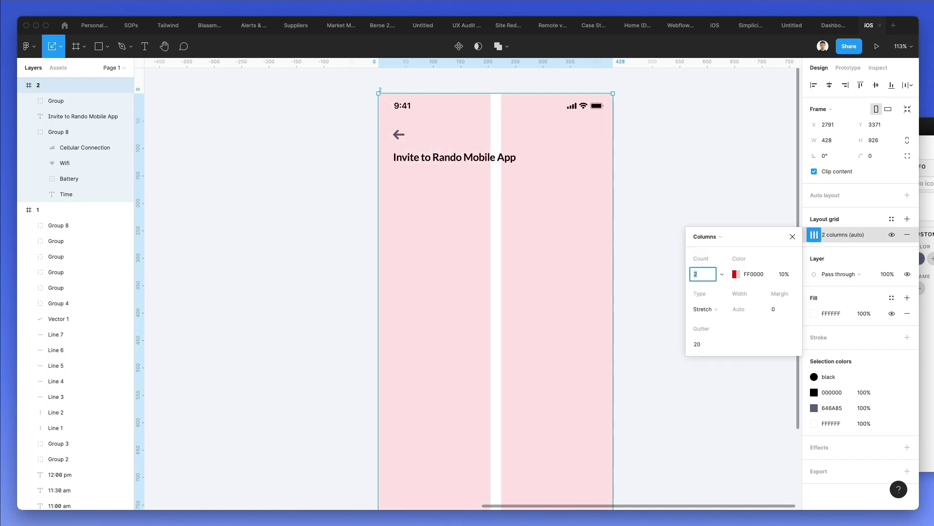
{"action": "left_click", "coordinate": [769, 309]}
{"action": "key", "text": "shift+Up"}
{"action": "key", "text": "shift+Up"}
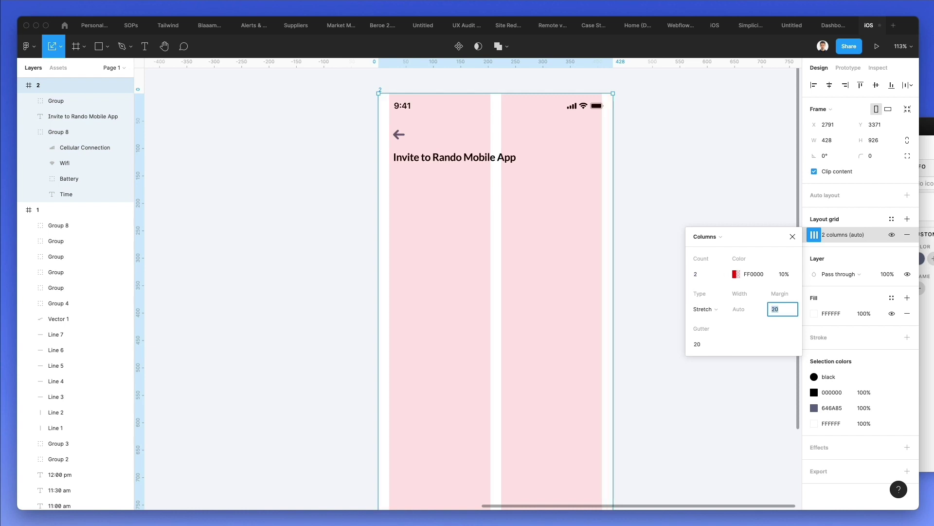
{"action": "key", "text": "Down"}
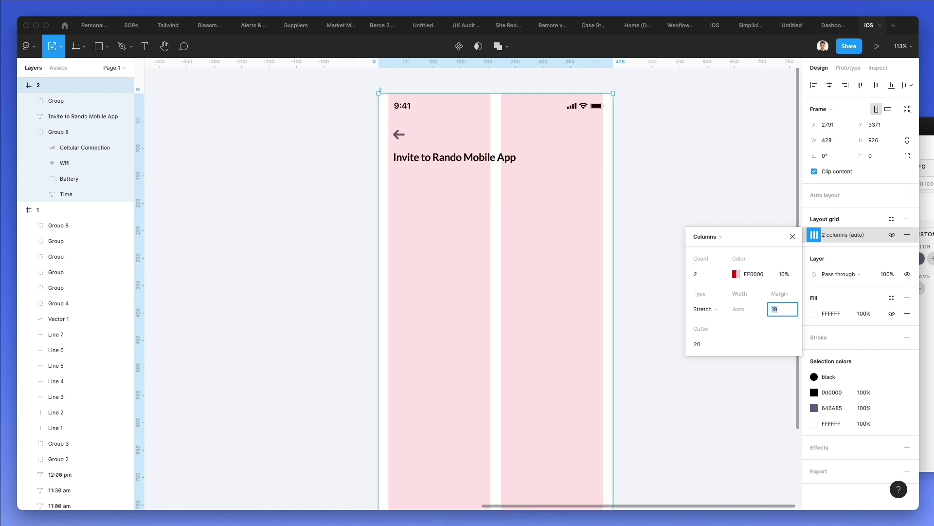
{"action": "key", "text": "Up"}
{"action": "key", "text": "Up"}
{"action": "key", "text": "Up"}
{"action": "key", "text": "Up"}
{"action": "key", "text": "Up"}
{"action": "key", "text": "Up"}
{"action": "key", "text": "Up"}
{"action": "key", "text": "Up"}
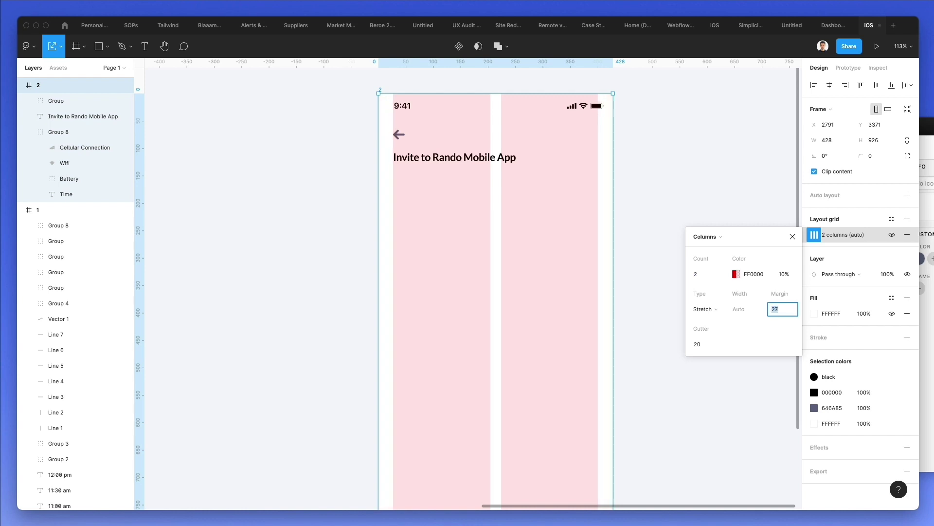
{"action": "left_click", "coordinate": [735, 274]}
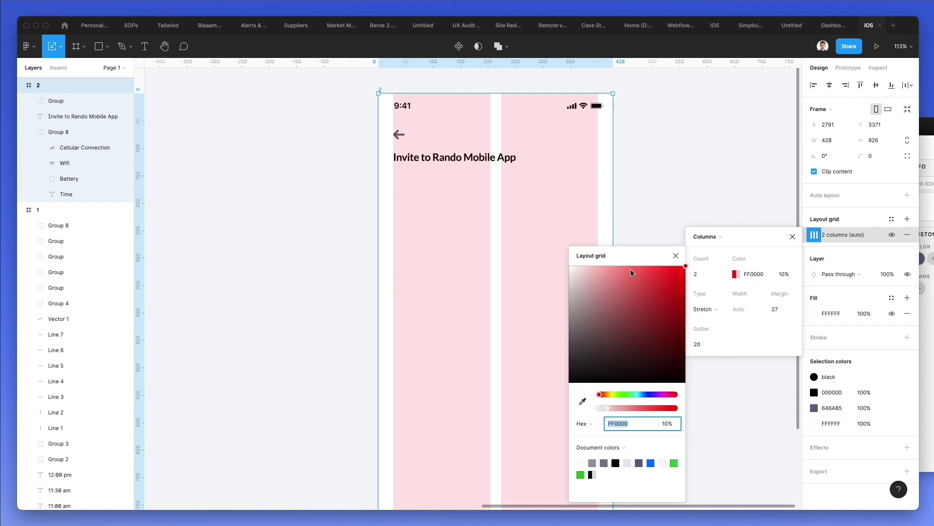
{"action": "left_click", "coordinate": [569, 267]}
{"action": "left_click_drag", "start_coordinate": [569, 271], "coordinate": [561, 283]}
- Shift the cellular, wifi and battery icons left by 10 to meet the grid's right margin
{"action": "left_click", "coordinate": [440, 200]}
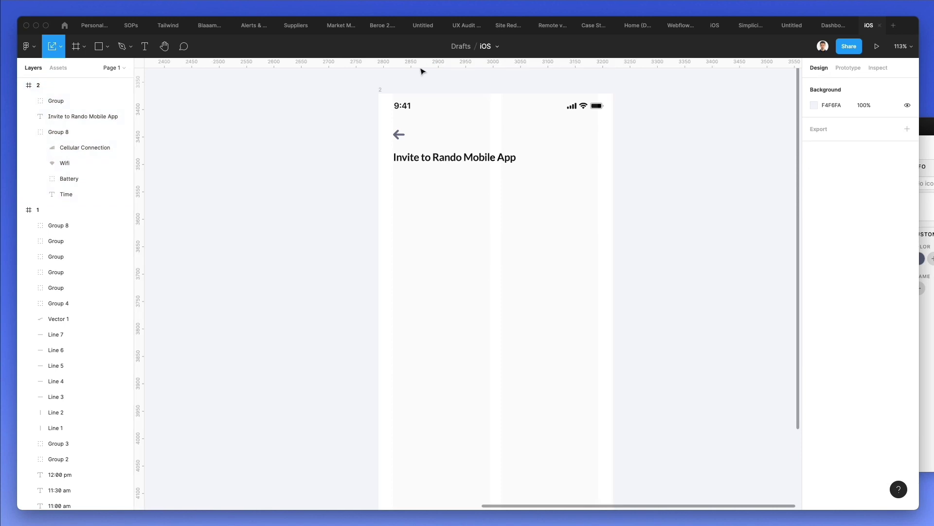
{"action": "scroll", "coordinate": [388, 78], "scroll_direction": "up", "scroll_amount": 5}
{"action": "double_click", "coordinate": [426, 155]}
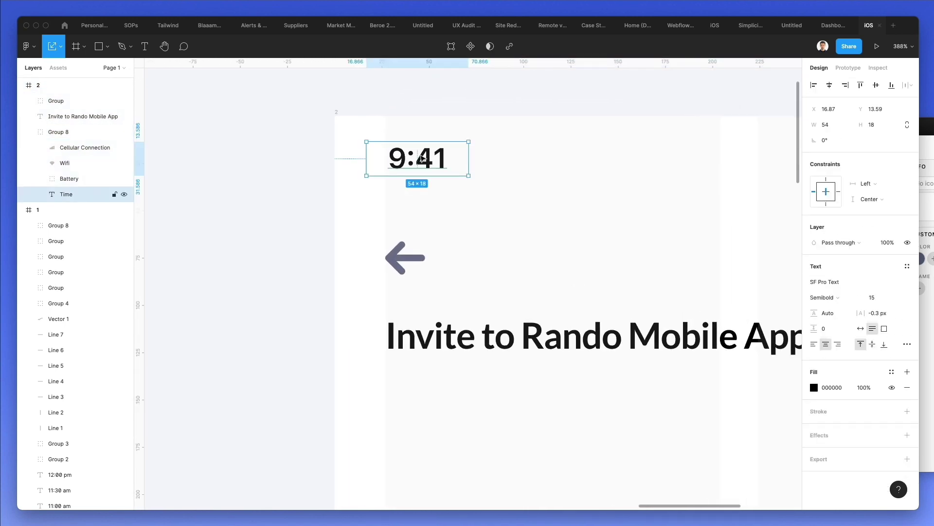
{"action": "scroll", "coordinate": [422, 158], "scroll_direction": "down", "scroll_amount": 3}
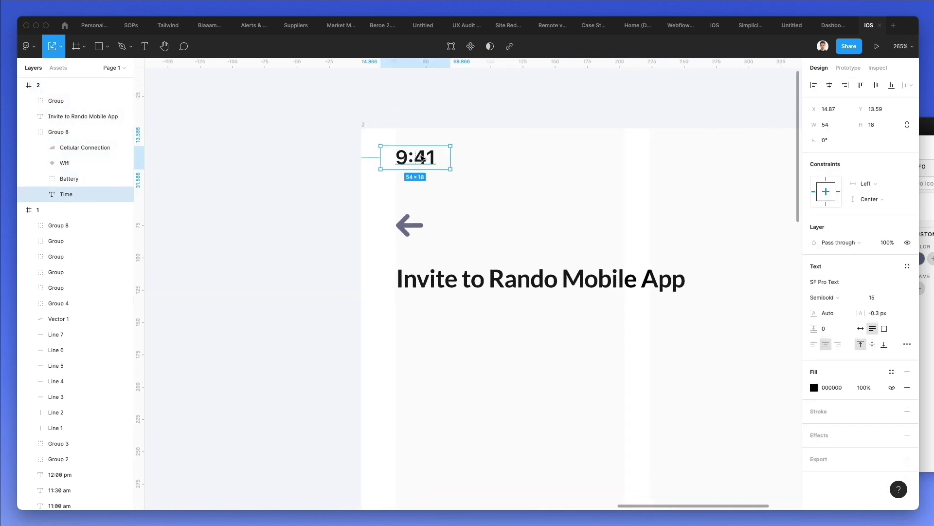
{"action": "scroll", "coordinate": [436, 156], "scroll_direction": "right", "scroll_amount": 5}
{"action": "key", "text": "Escape"}
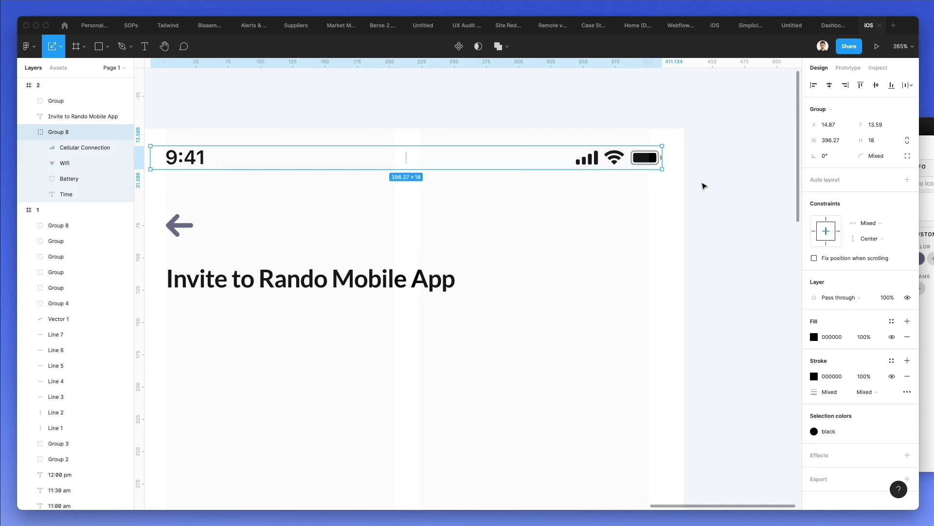
{"action": "left_click_drag", "start_coordinate": [703, 183], "coordinate": [556, 136]}
{"action": "key", "text": "Left"}
{"action": "key", "text": "Left"}
{"action": "key", "text": "Left"}
{"action": "key", "text": "Left"}
{"action": "key", "text": "Left"}
{"action": "key", "text": "Left"}
{"action": "key", "text": "Left"}
{"action": "key", "text": "Left"}
{"action": "key", "text": "Left"}
{"action": "key", "text": "Left"}
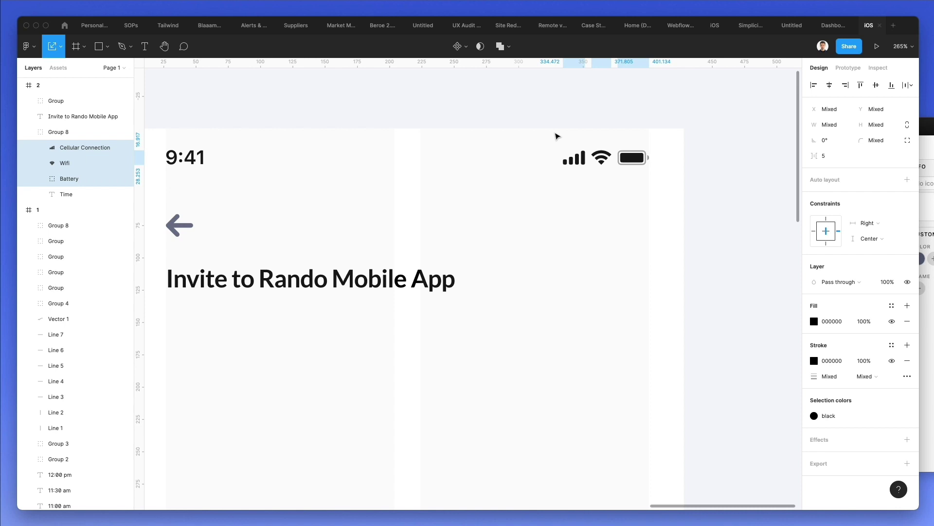
- Zoom out to view the screen's top and check the Invite to Rando Mobile App title
{"action": "scroll", "coordinate": [506, 225], "scroll_direction": "down", "scroll_amount": 5}
{"action": "key", "text": "Escape"}
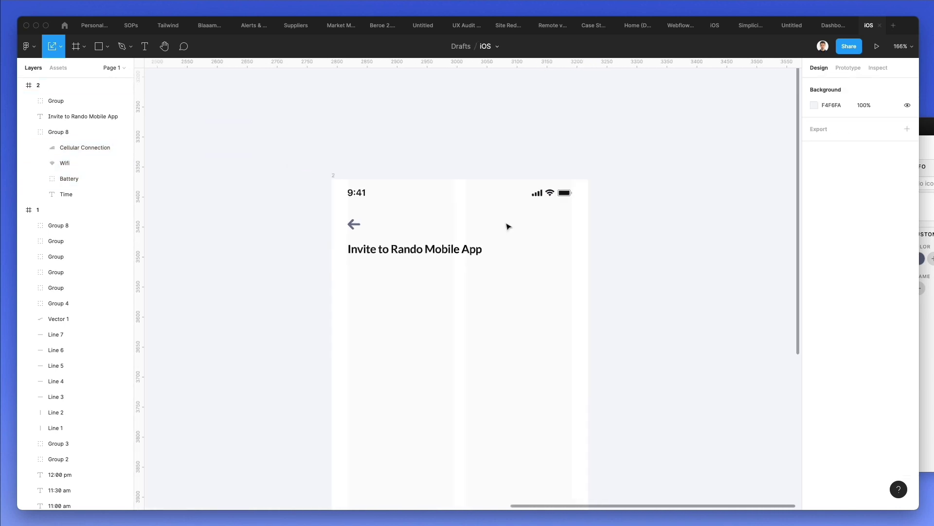
{"action": "scroll", "coordinate": [506, 226], "scroll_direction": "down", "scroll_amount": 3}
{"action": "left_click", "coordinate": [443, 169]}
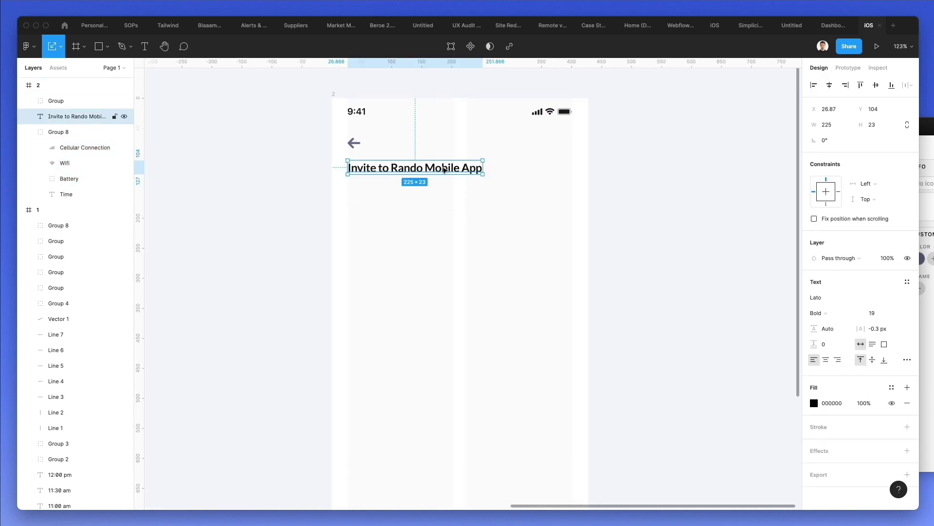
{"action": "left_click", "coordinate": [519, 181]}
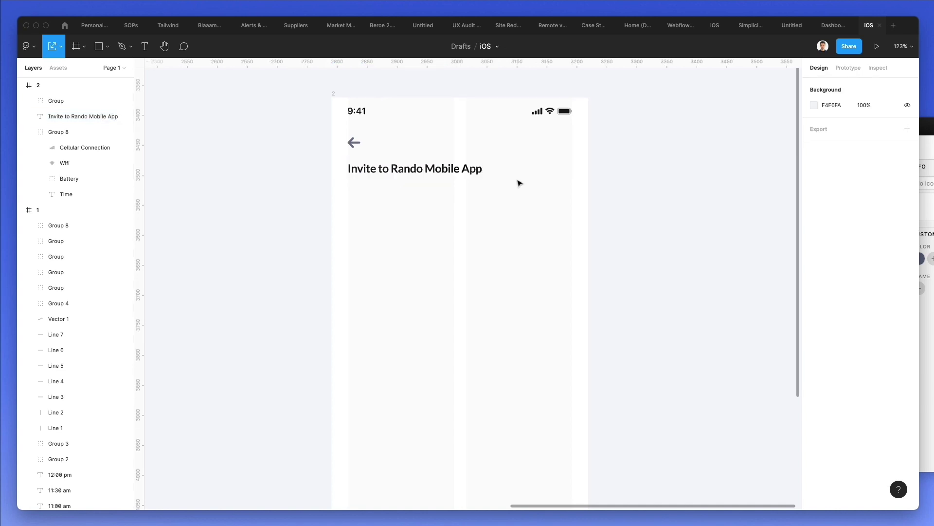
- Draw a wide rectangle below the title with corner radius 11 and stretch it taller
{"action": "scroll", "coordinate": [519, 183], "scroll_direction": "down", "scroll_amount": 1}
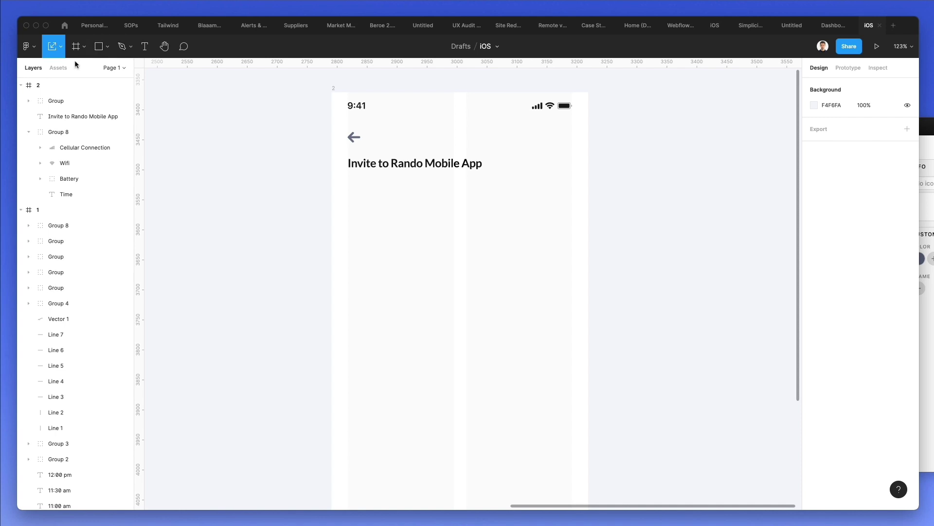
{"action": "left_click", "coordinate": [98, 46]}
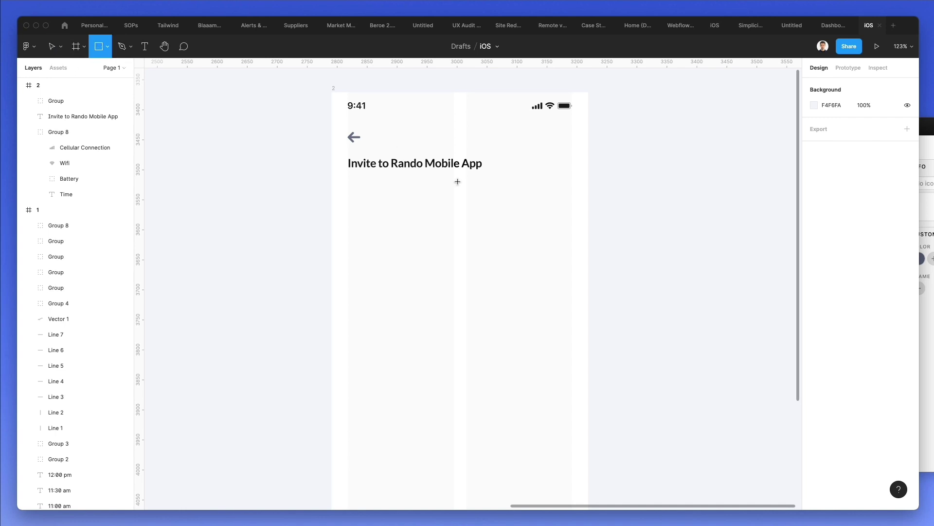
{"action": "mouse_move", "coordinate": [350, 200]}
{"action": "left_mouse_down"}
{"action": "mouse_move", "coordinate": [563, 263]}
{"action": "mouse_move", "coordinate": [572, 287]}
{"action": "left_mouse_up"}
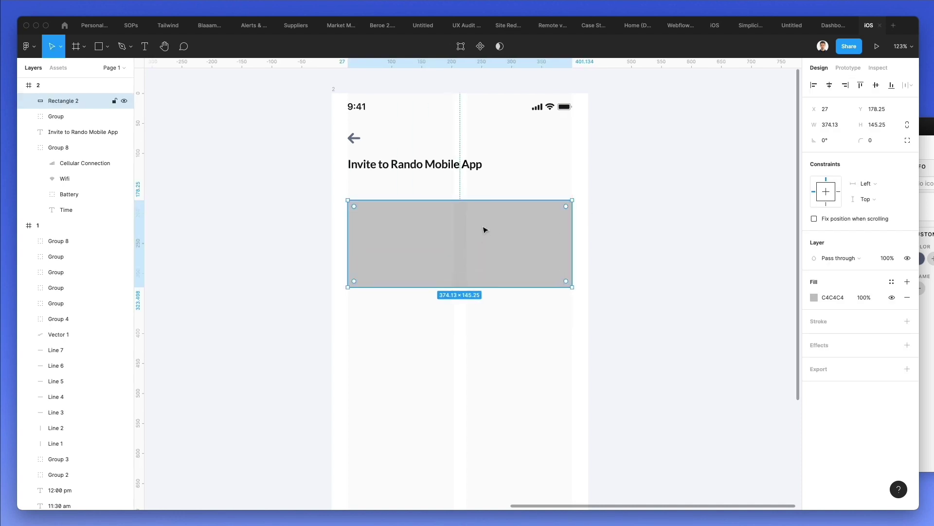
{"action": "left_click", "coordinate": [855, 142]}
{"action": "type", "text": "11"}
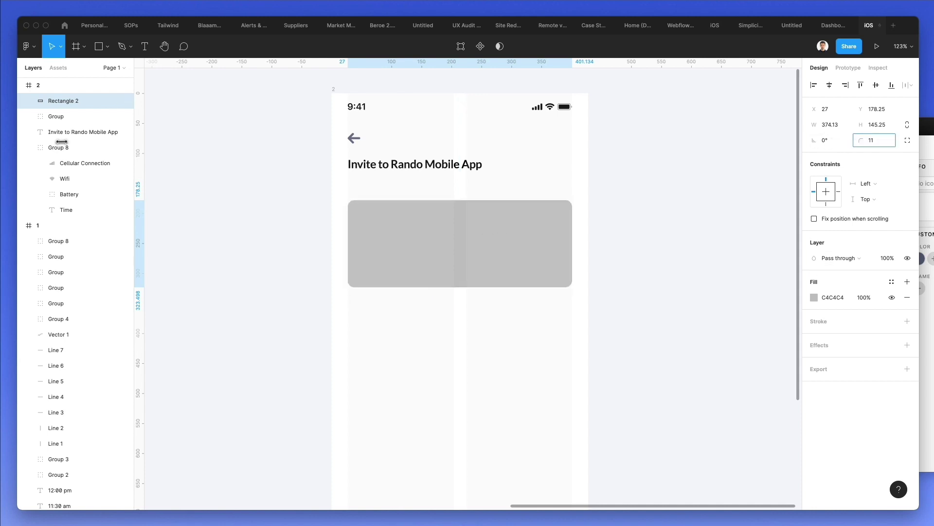
{"action": "key", "text": "Return"}
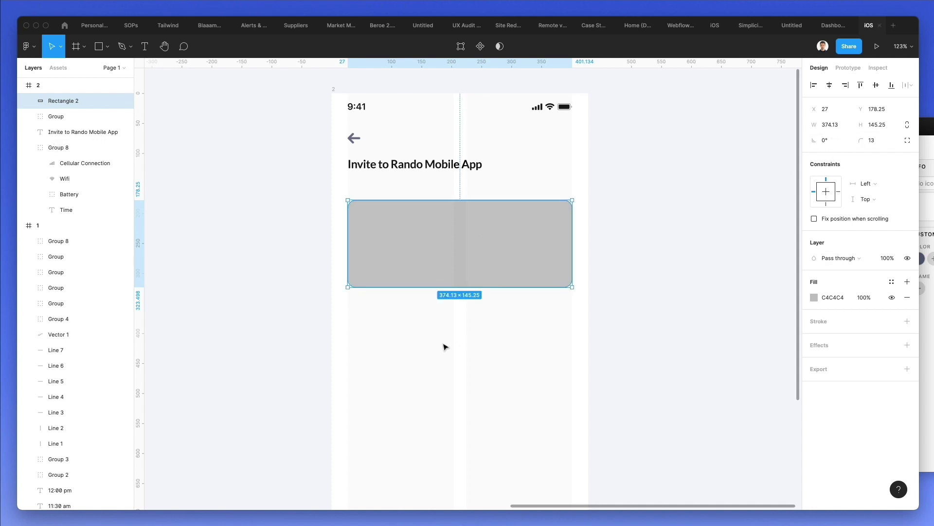
{"action": "left_click", "coordinate": [444, 337]}
{"action": "left_click", "coordinate": [435, 225]}
{"action": "left_click_drag", "start_coordinate": [444, 200], "coordinate": [448, 191]}
- Paste a copy over the card, set its height to half (78) and fill it F3F3F3
{"action": "mouse_move", "coordinate": [505, 221]}
{"action": "key", "text": "super+v"}
{"action": "left_click_drag", "start_coordinate": [470, 286], "coordinate": [469, 240]}
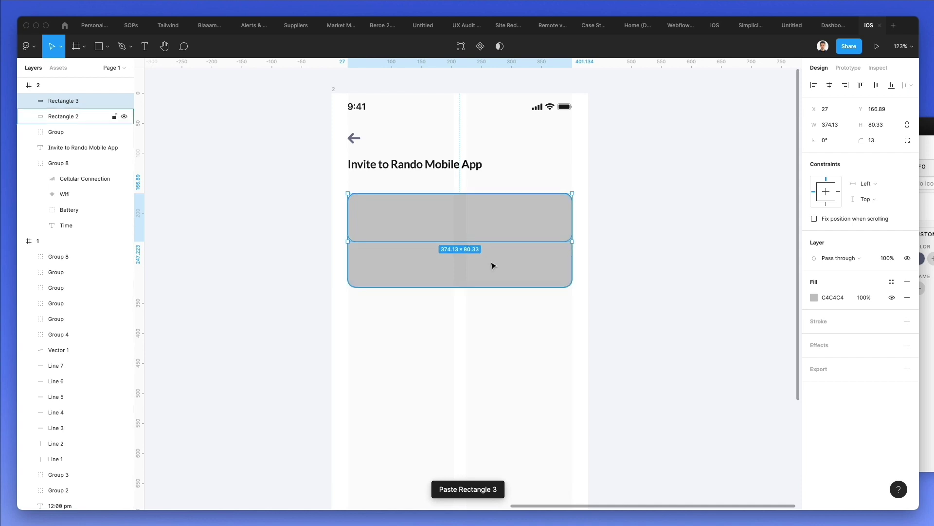
{"action": "key", "text": "super+z"}
{"action": "left_click", "coordinate": [883, 126]}
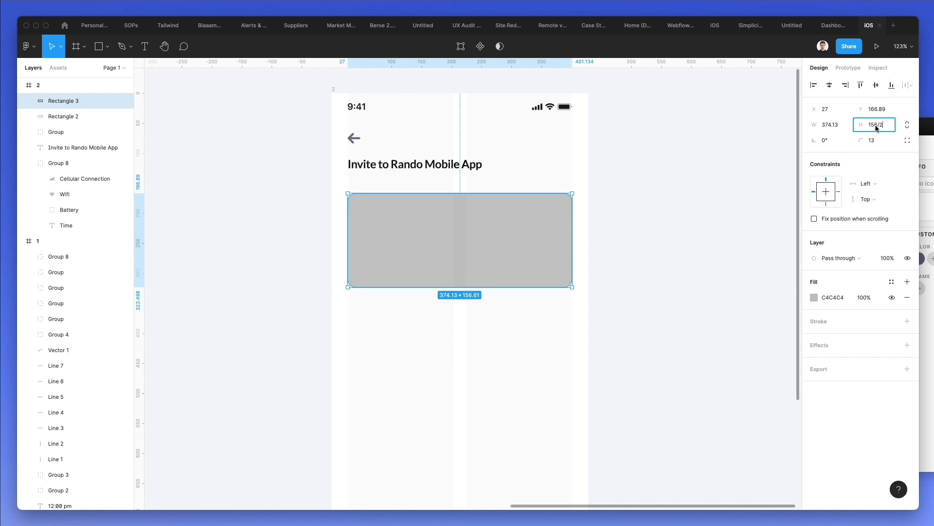
{"action": "key", "text": "Return"}
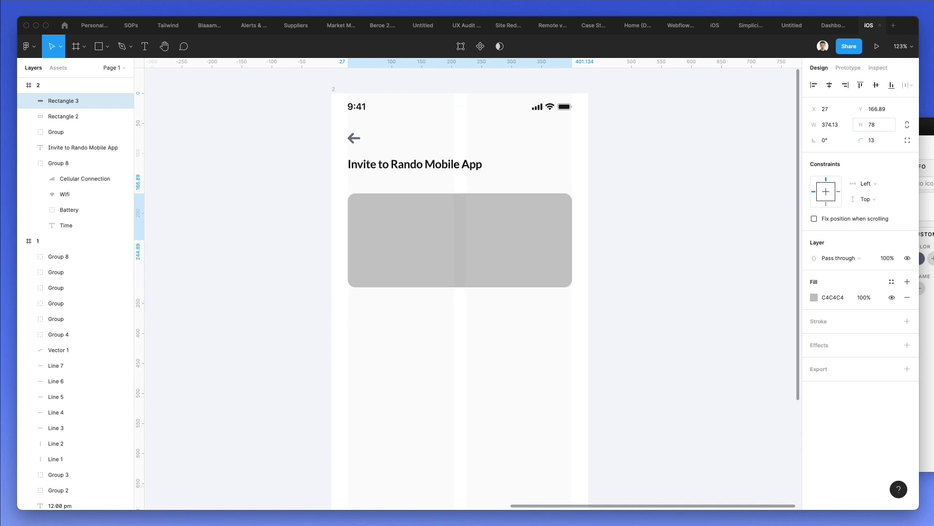
{"action": "left_click", "coordinate": [814, 297]}
{"action": "type", "text": "fff"}
{"action": "key", "text": "Return"}
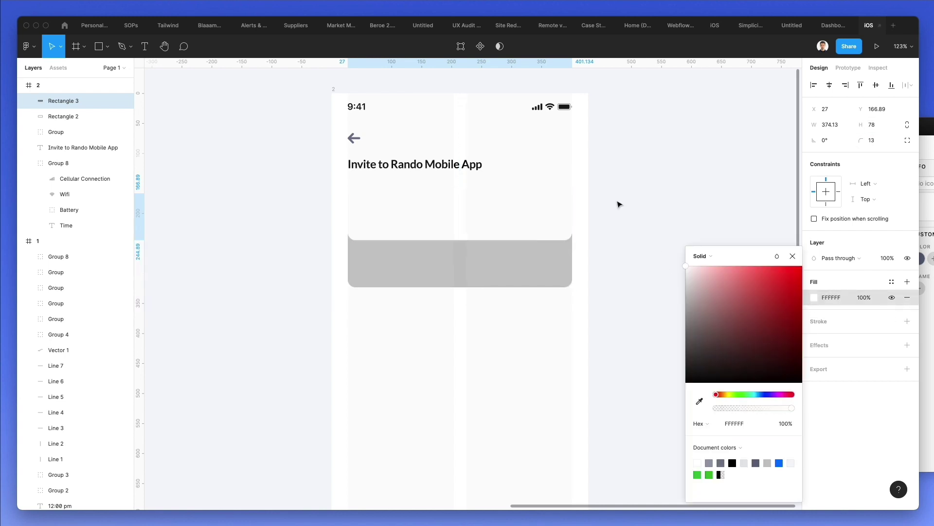
{"action": "type", "text": "f3"}
{"action": "key", "text": "Return"}
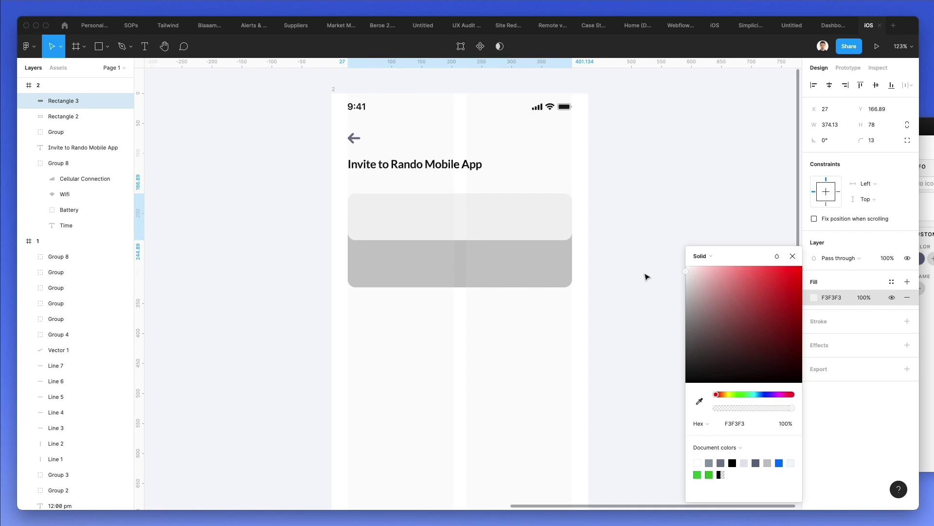
{"action": "left_click", "coordinate": [598, 192]}
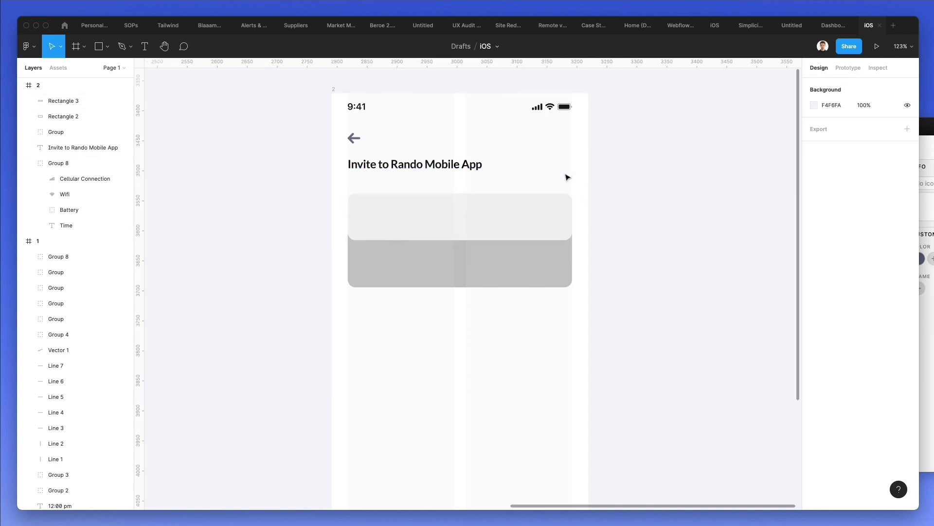
- Drag the link icon from the Nucleo icon picker onto the card's top half
{"action": "key", "text": "alt+super+n"}
{"action": "key", "text": "BackSpace"}
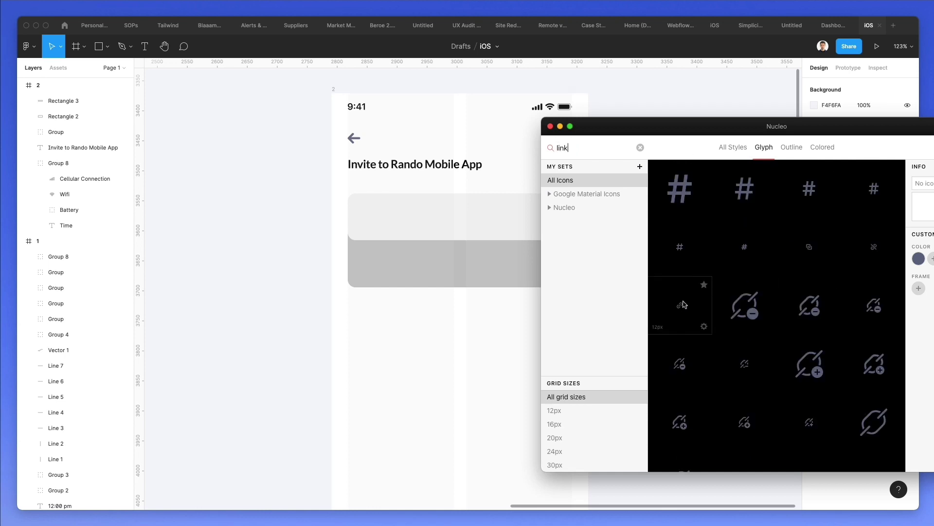
{"action": "left_click_drag", "start_coordinate": [682, 304], "coordinate": [374, 215]}
{"action": "scroll", "coordinate": [368, 211], "scroll_direction": "up", "scroll_amount": 3}
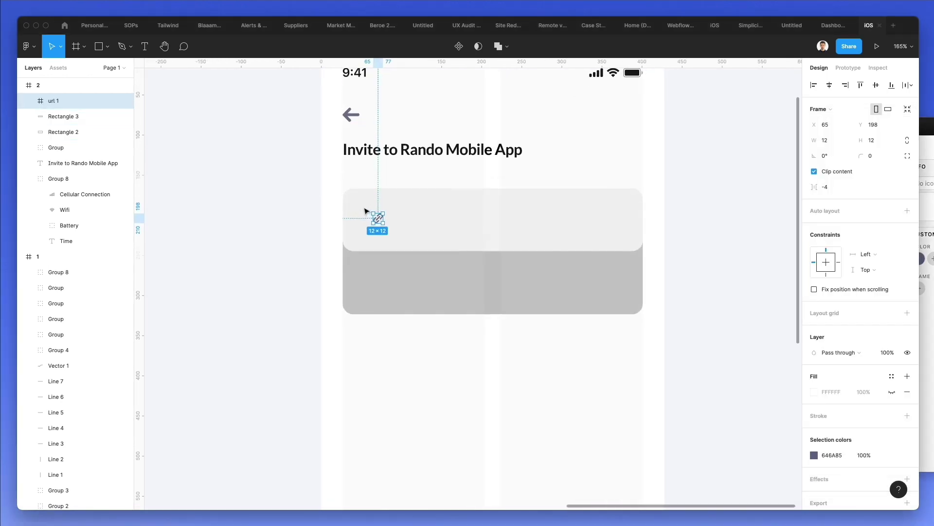
- Draw a circle around the link icon and move it out of the icon's frame
{"action": "key", "text": "o"}
{"action": "left_click_drag", "start_coordinate": [378, 217], "coordinate": [388, 205]}
{"action": "left_click_drag", "start_coordinate": [73, 116], "coordinate": [76, 142]}
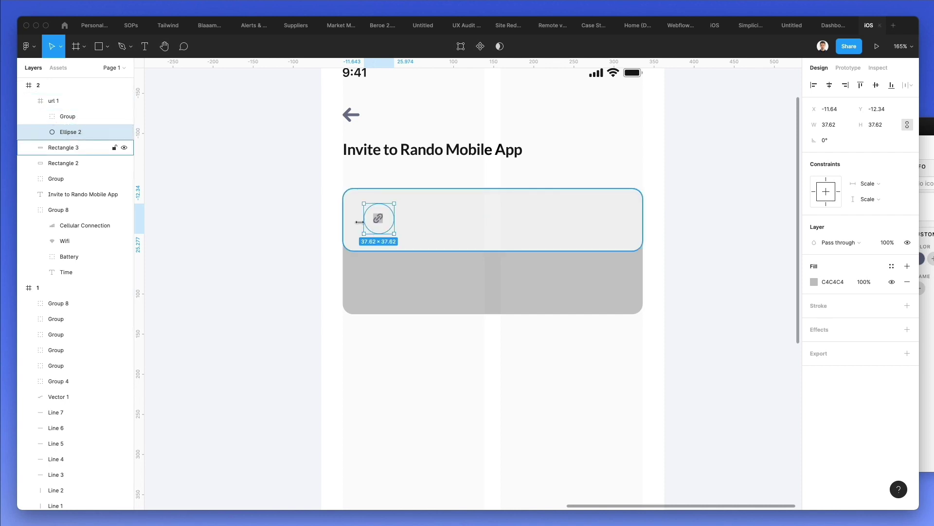
{"action": "scroll", "coordinate": [374, 203], "scroll_direction": "up", "scroll_amount": 3}
{"action": "scroll", "coordinate": [374, 203], "scroll_direction": "up", "scroll_amount": 3}
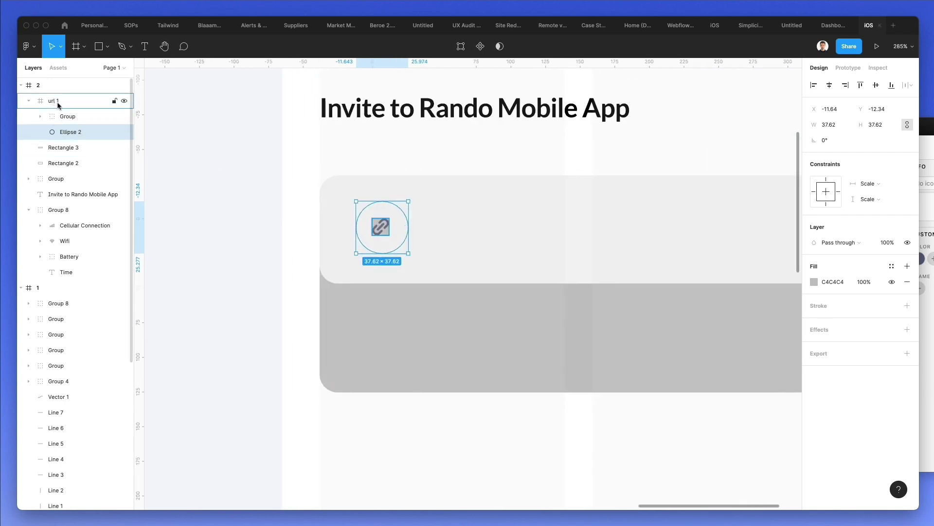
{"action": "left_click_drag", "start_coordinate": [63, 132], "coordinate": [71, 96]}
- Ungroup the icon from its url 1 frame, place it above the circle, and fill the circle with the pale background colour
{"action": "left_click", "coordinate": [57, 122]}
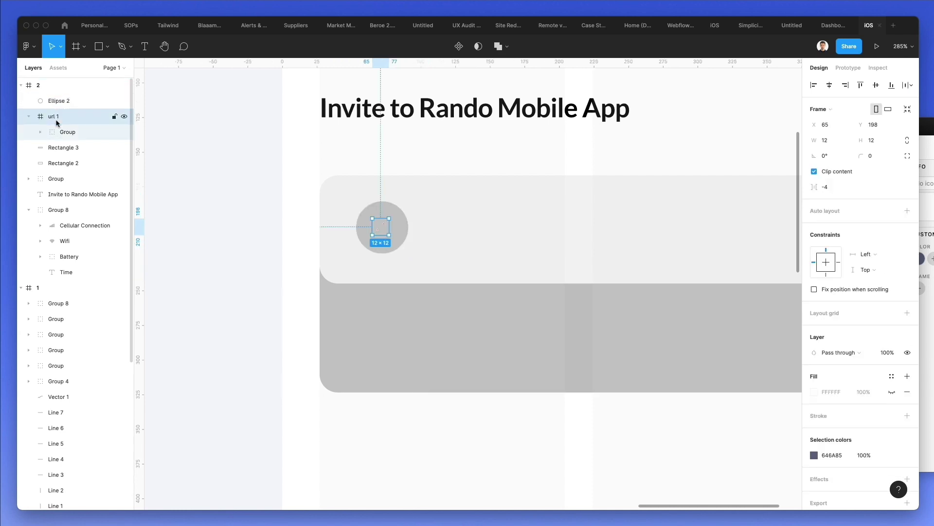
{"action": "key", "text": "shift+super+g"}
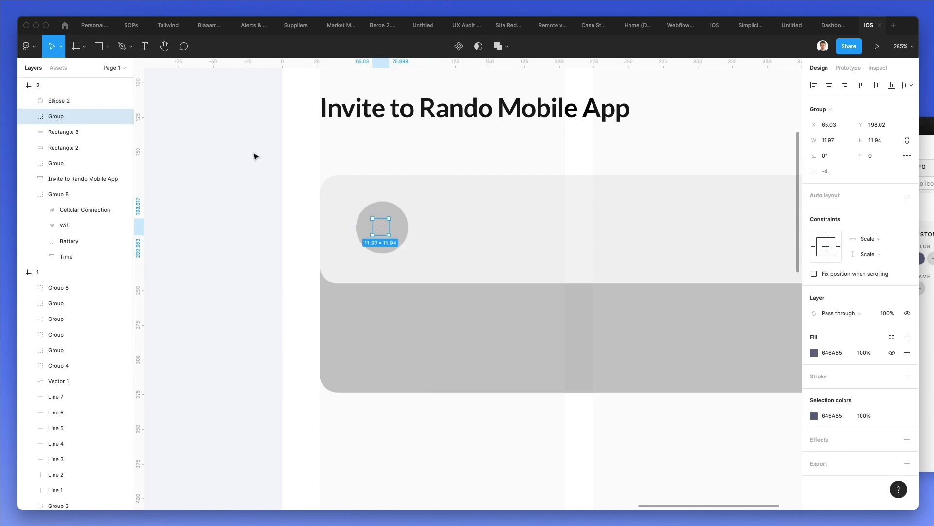
{"action": "key", "text": "super+]"}
{"action": "left_click", "coordinate": [381, 211]}
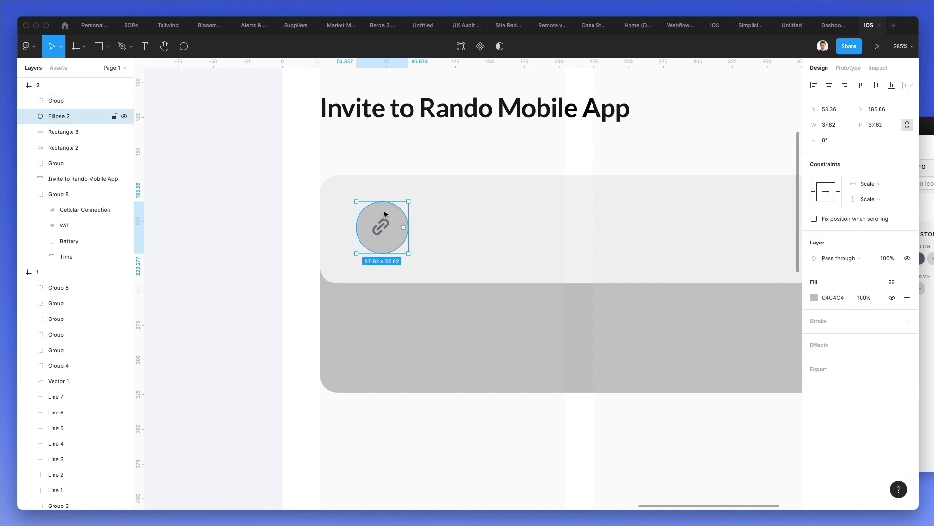
{"action": "key", "text": "Left"}
{"action": "key", "text": "i"}
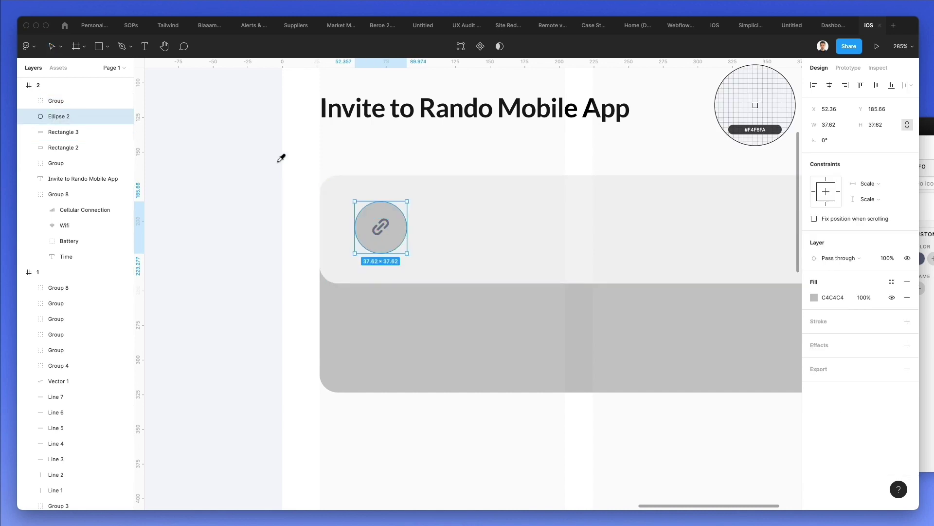
{"action": "left_click", "coordinate": [293, 161]}
- Enlarge the link icon slightly and recolour its fill to green 31CD9E
{"action": "left_click", "coordinate": [381, 225]}
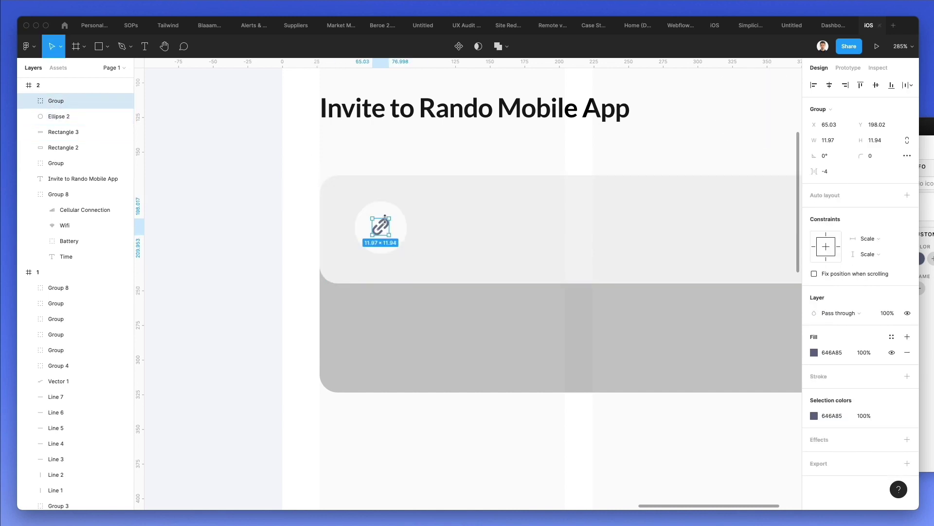
{"action": "left_click_drag", "start_coordinate": [389, 217], "coordinate": [392, 214]}
{"action": "scroll", "coordinate": [392, 208], "scroll_direction": "down", "scroll_amount": 2}
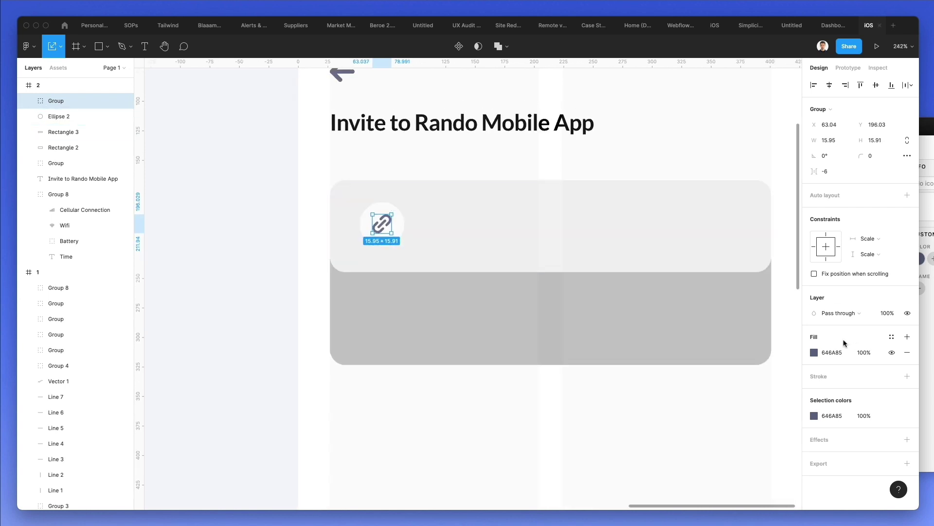
{"action": "left_click", "coordinate": [814, 352]}
{"action": "left_click_drag", "start_coordinate": [757, 394], "coordinate": [752, 395]}
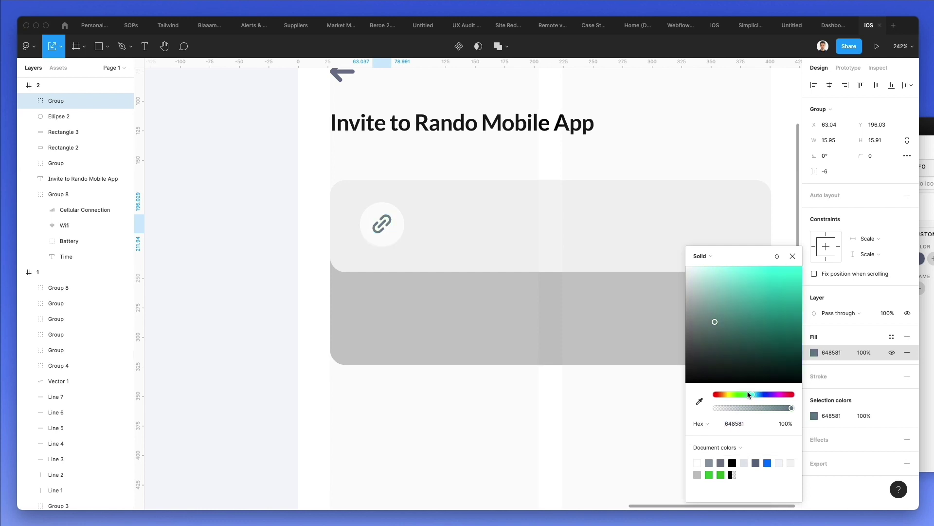
{"action": "left_click", "coordinate": [751, 287]}
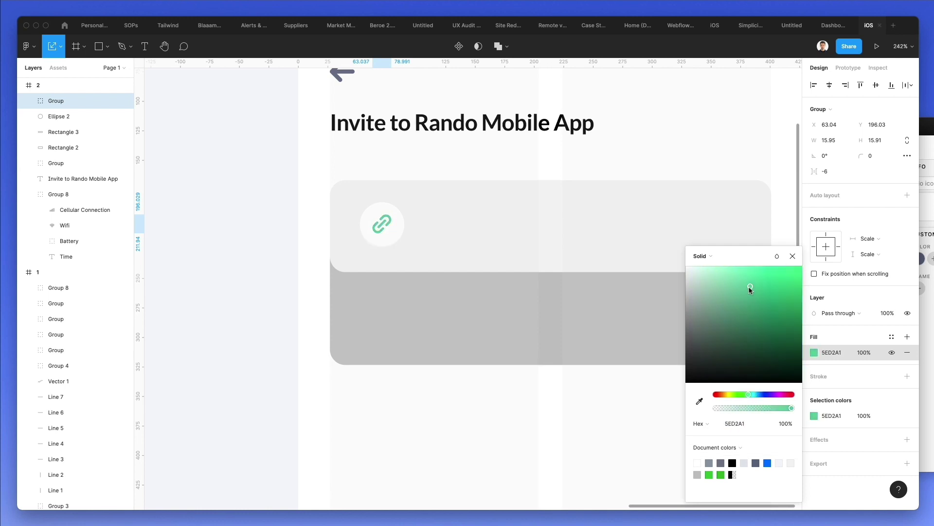
{"action": "left_click_drag", "start_coordinate": [751, 288], "coordinate": [774, 290]}
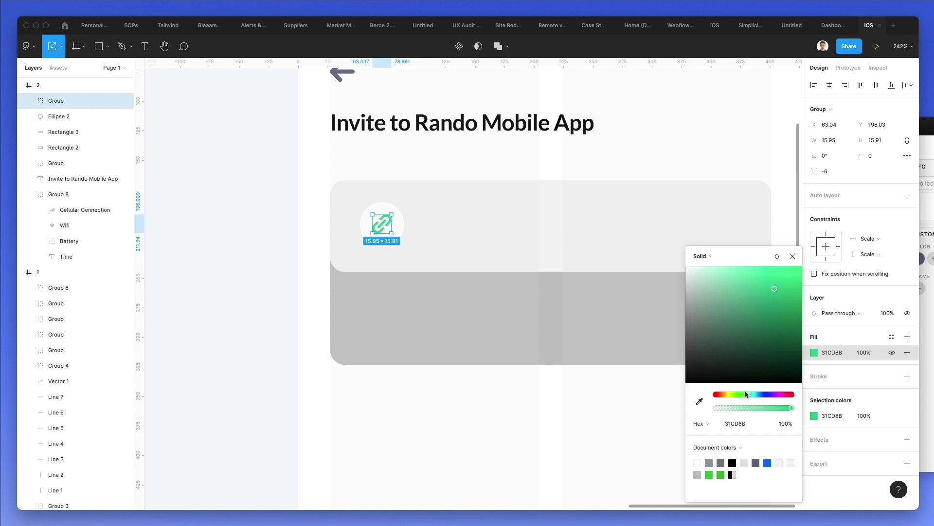
{"action": "left_click_drag", "start_coordinate": [747, 394], "coordinate": [749, 392]}
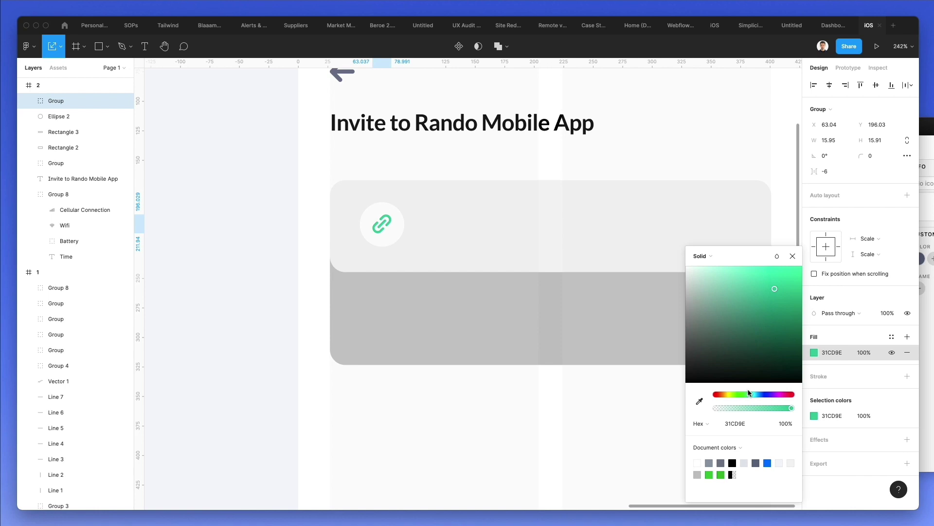
- Add the text 'yuno.link/rando2021-02' beside the link icon, aligned with it
{"action": "left_click", "coordinate": [509, 286]}
{"action": "scroll", "coordinate": [509, 286], "scroll_direction": "right", "scroll_amount": 3}
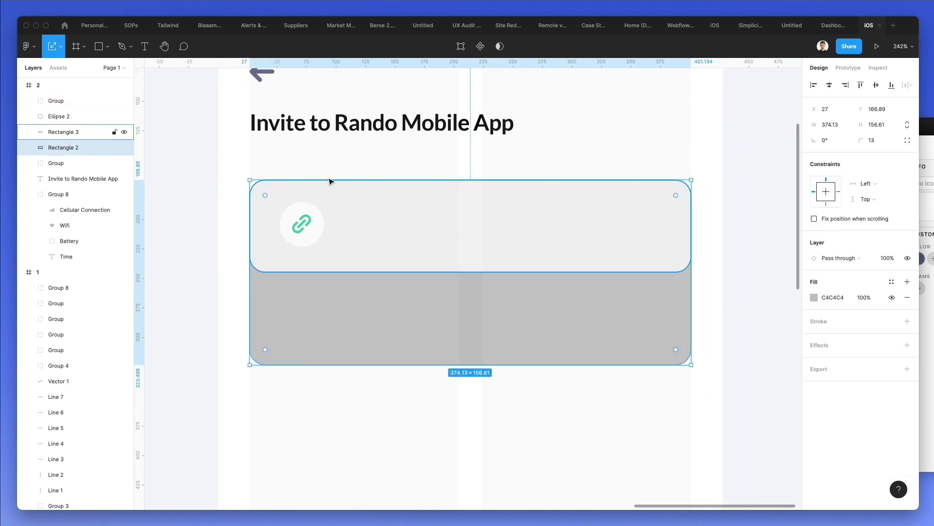
{"action": "left_click", "coordinate": [371, 134]}
{"action": "key", "text": "Return"}
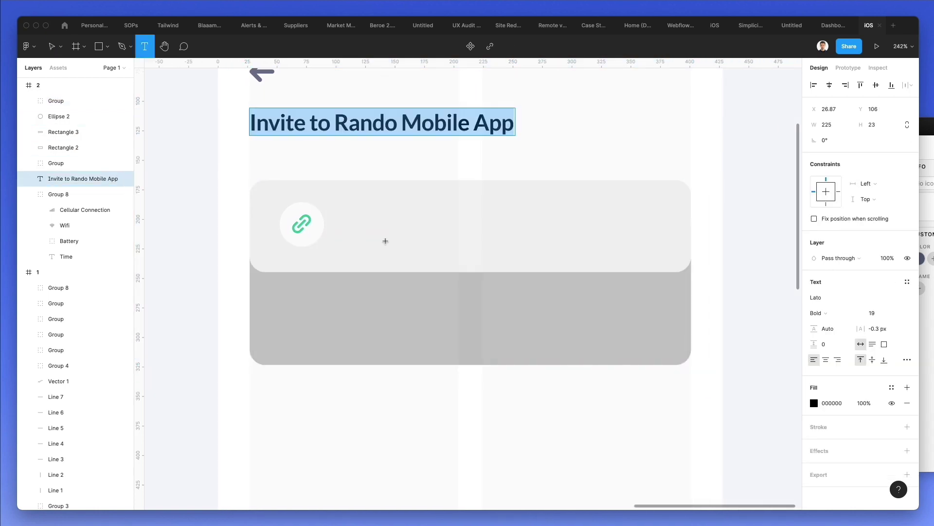
{"action": "left_click", "coordinate": [342, 224]}
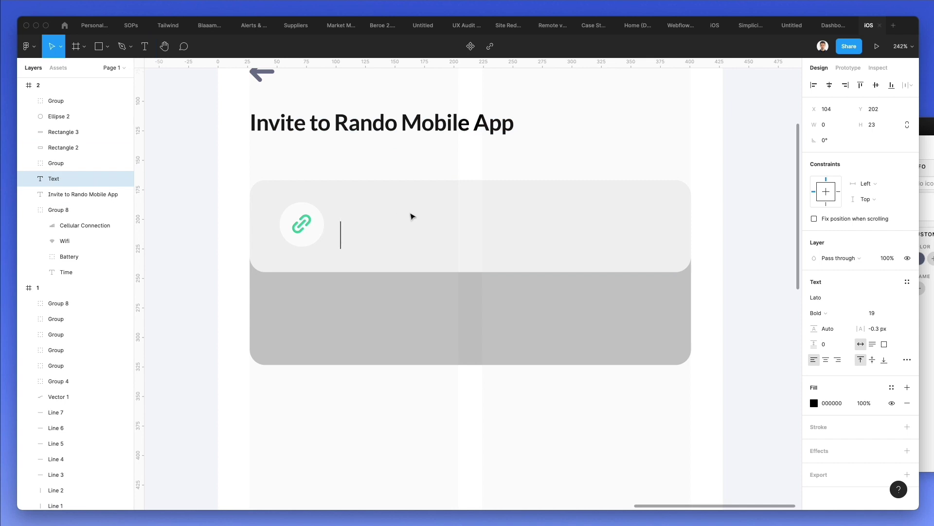
{"action": "type", "text": "yuno.link/"}
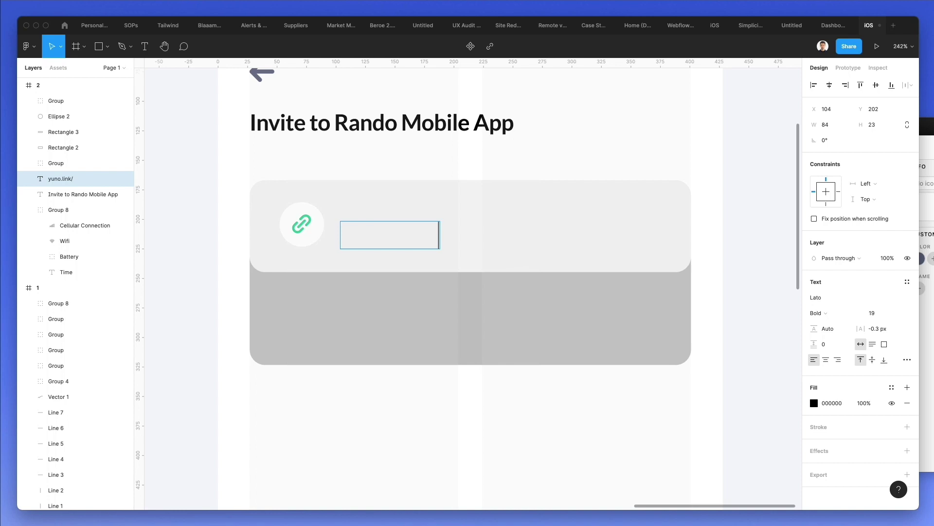
{"action": "type", "text": "rando2021-02"}
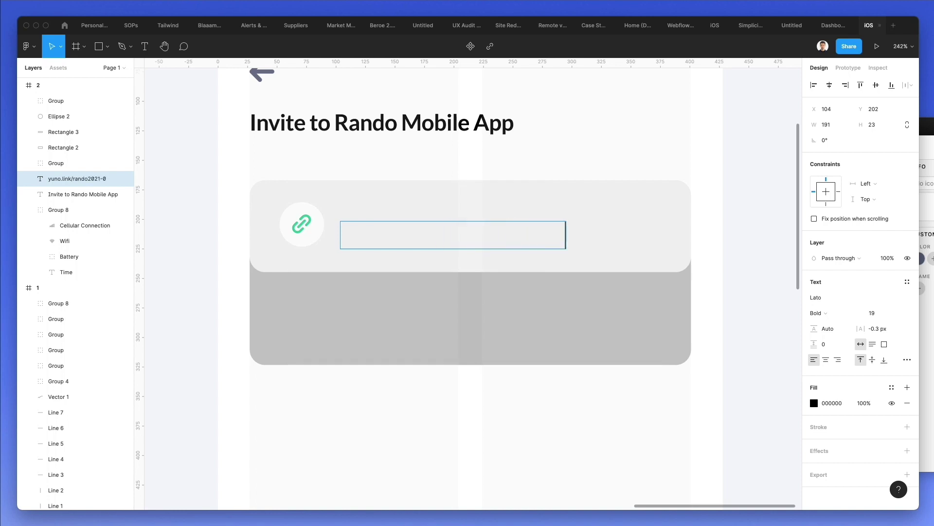
{"action": "key", "text": "Escape"}
{"action": "key", "text": "super+bracketright"}
{"action": "key", "text": "super+bracketright"}
{"action": "key", "text": "super+bracketright"}
{"action": "key", "text": "super+bracketright"}
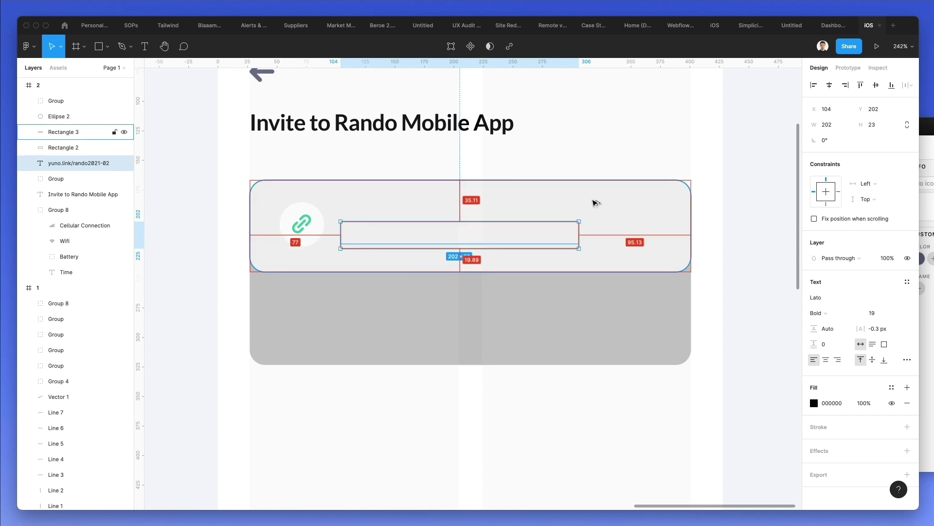
{"action": "left_click_drag", "start_coordinate": [499, 236], "coordinate": [502, 223]}
- Style the link text as Regular 17 in grey 646A85, nudged into place
{"action": "left_click", "coordinate": [871, 313]}
{"action": "type", "text": "17"}
{"action": "key", "text": "Return"}
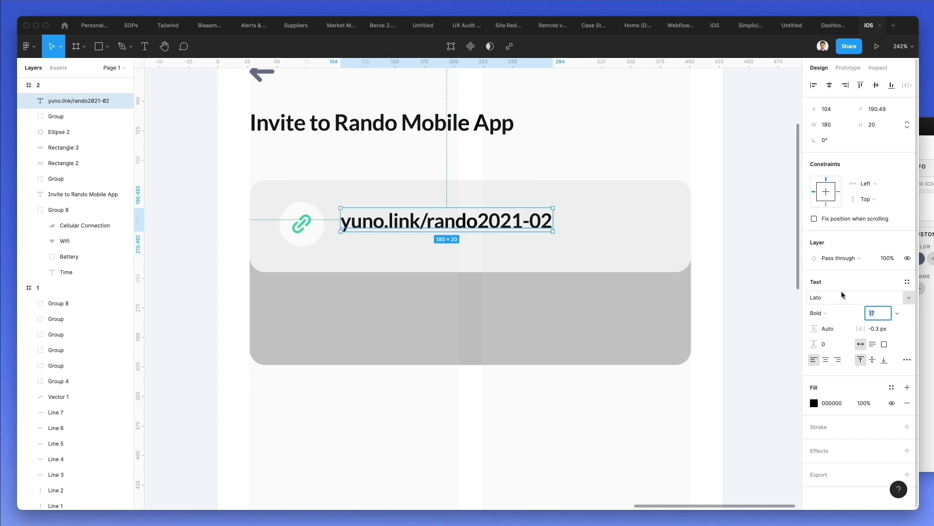
{"action": "left_click", "coordinate": [819, 313]}
{"action": "left_click", "coordinate": [827, 299]}
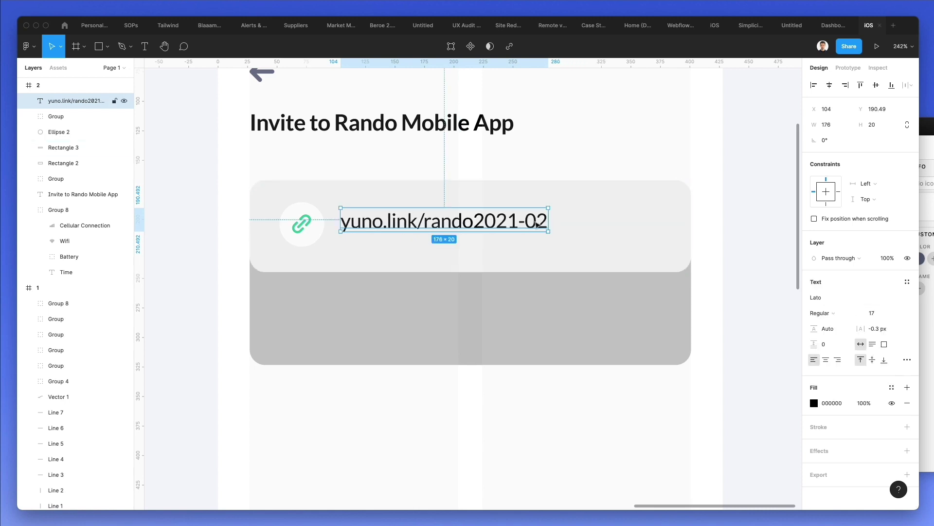
{"action": "key", "text": "Down"}
{"action": "key", "text": "Down"}
{"action": "key", "text": "Right"}
{"action": "key", "text": "Right"}
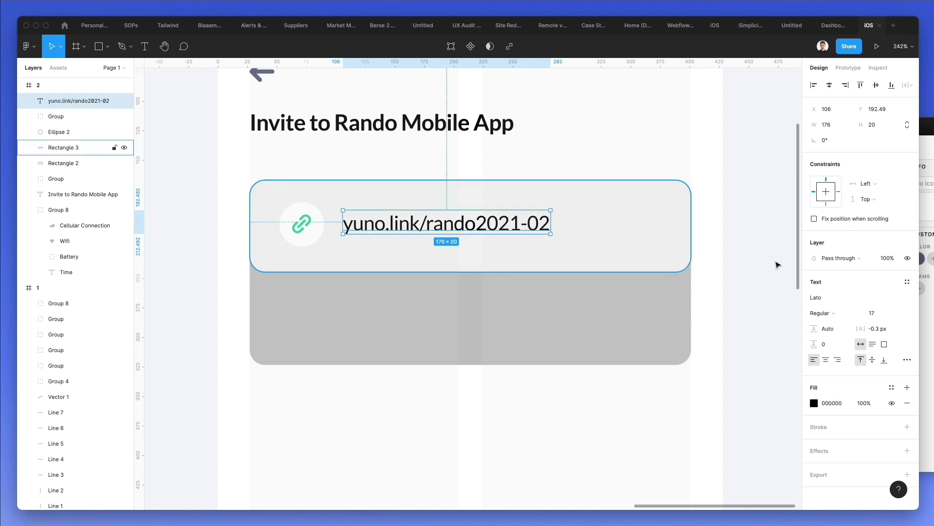
{"action": "key", "text": "i"}
{"action": "left_click", "coordinate": [259, 71]}
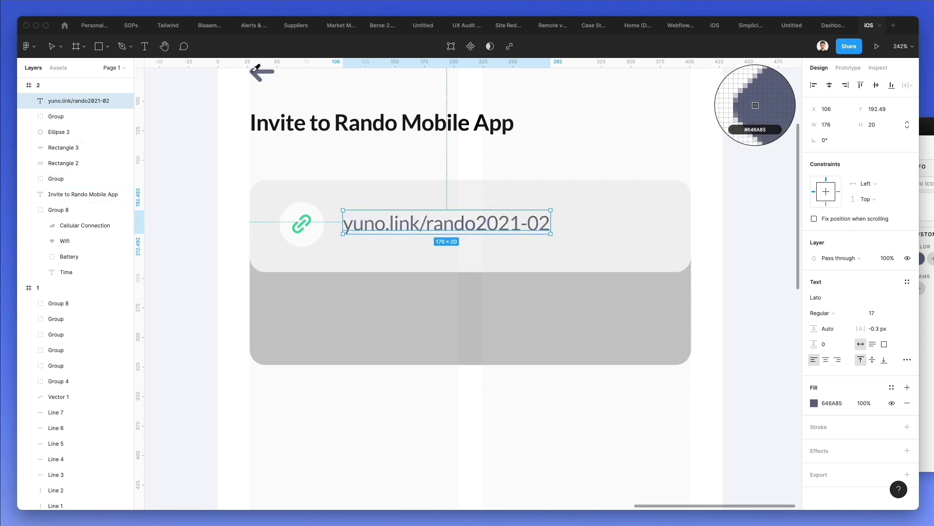
- Group the link icon with its circle, then add the link text to the selection
{"action": "left_click", "coordinate": [307, 228]}
{"action": "left_click", "coordinate": [303, 204], "text": "shift"}
{"action": "key", "text": "super+g"}
{"action": "left_click", "coordinate": [356, 222], "text": "shift"}
- Wrap the icon group, link text and top card in a vertically centred auto-layout row
{"action": "left_click", "coordinate": [442, 189], "text": "shift"}
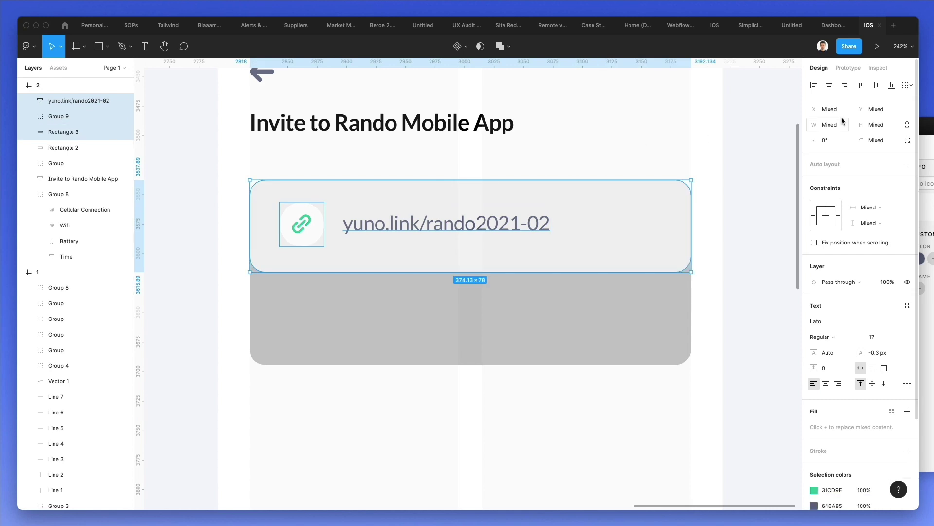
{"action": "left_click", "coordinate": [906, 164]}
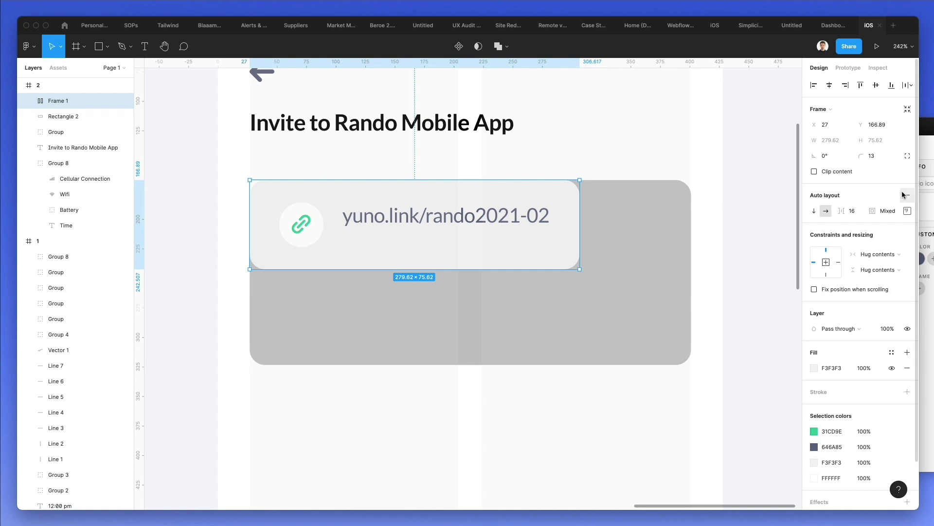
{"action": "left_click", "coordinate": [907, 210]}
{"action": "left_click", "coordinate": [863, 253]}
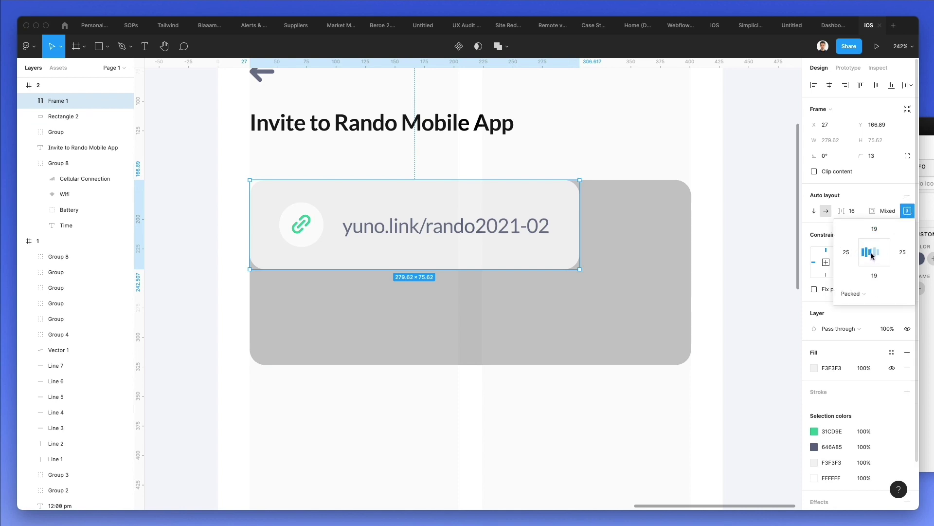
- Stretch the link row to the full 374 px card width and make the text box slightly taller
{"action": "double_click", "coordinate": [302, 222]}
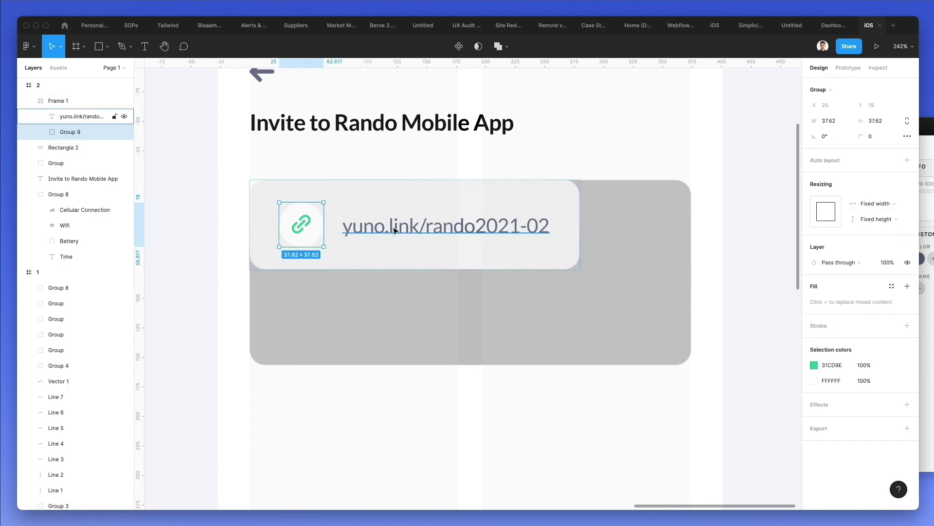
{"action": "left_click", "coordinate": [497, 222]}
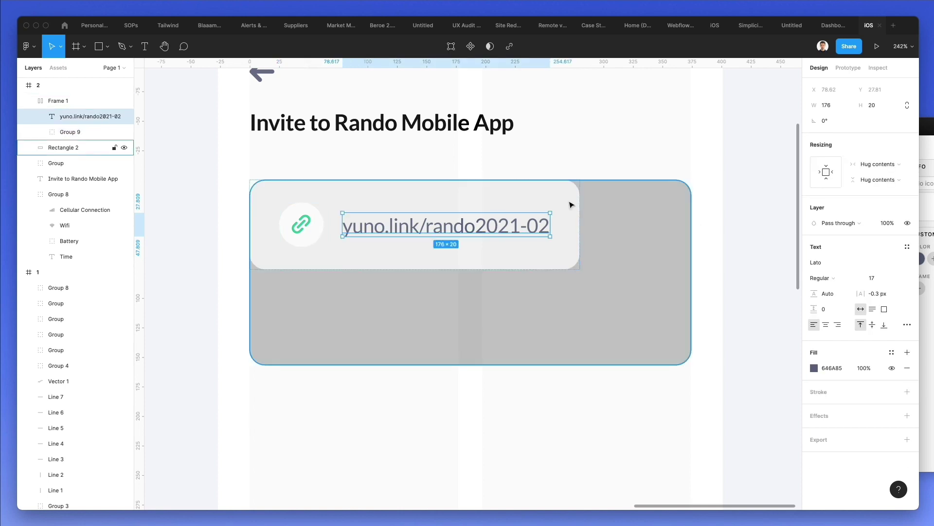
{"action": "left_click", "coordinate": [557, 183]}
{"action": "left_click_drag", "start_coordinate": [579, 214], "coordinate": [691, 215]}
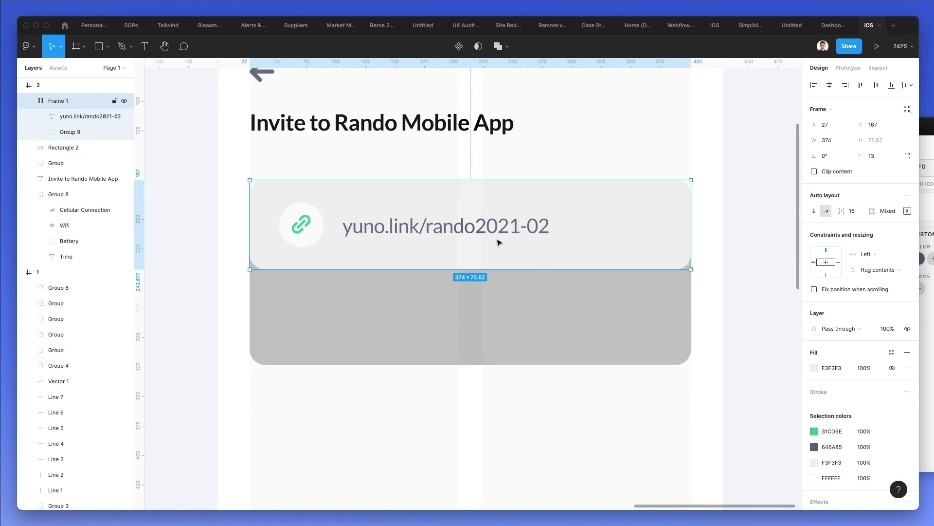
{"action": "left_click", "coordinate": [397, 227]}
{"action": "left_click_drag", "start_coordinate": [413, 212], "coordinate": [415, 207]}
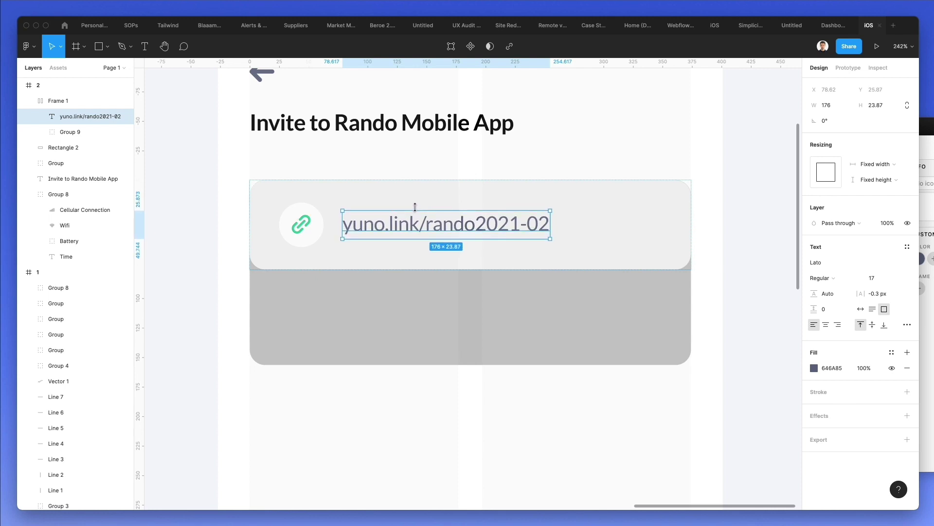
{"action": "left_click", "coordinate": [523, 138]}
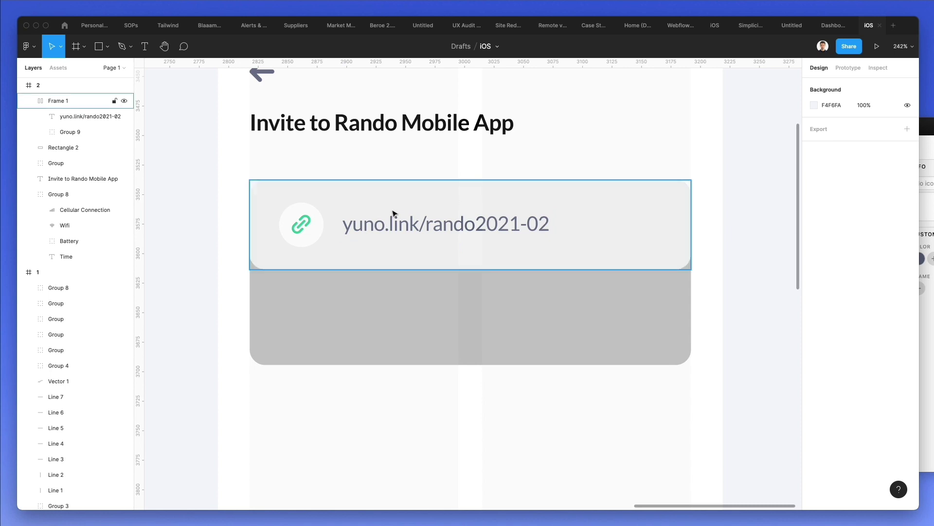
- Fill the link row frame with white FFFFFF
{"action": "left_click", "coordinate": [361, 194]}
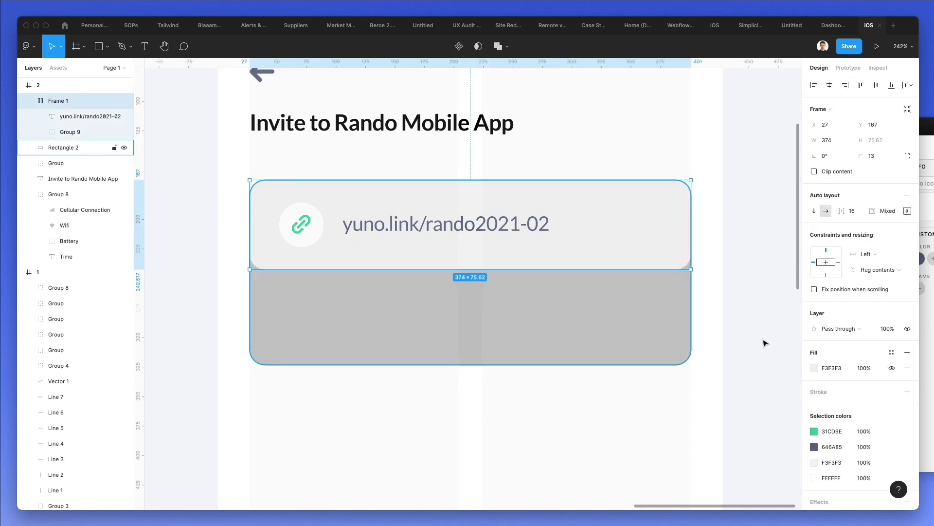
{"action": "left_click", "coordinate": [814, 368]}
{"action": "type", "text": "fff"}
{"action": "key", "text": "Return"}
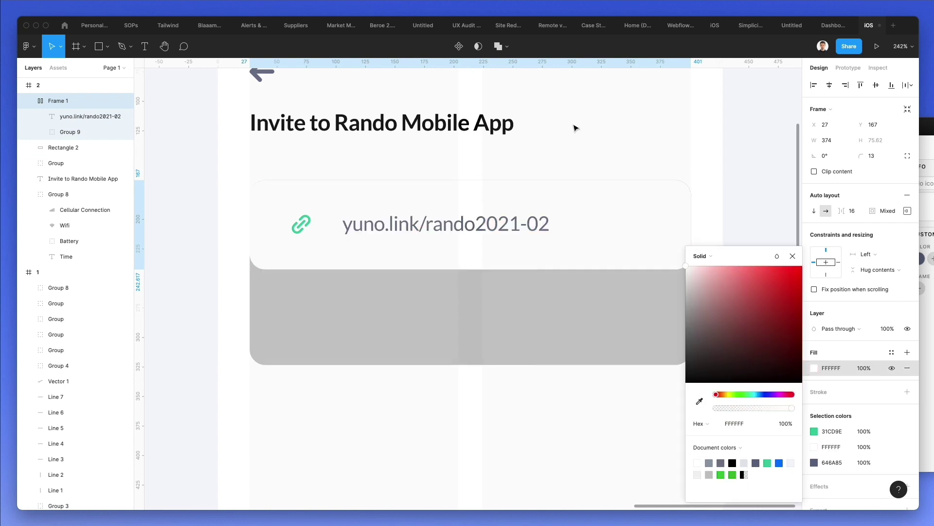
{"action": "left_click", "coordinate": [721, 139]}
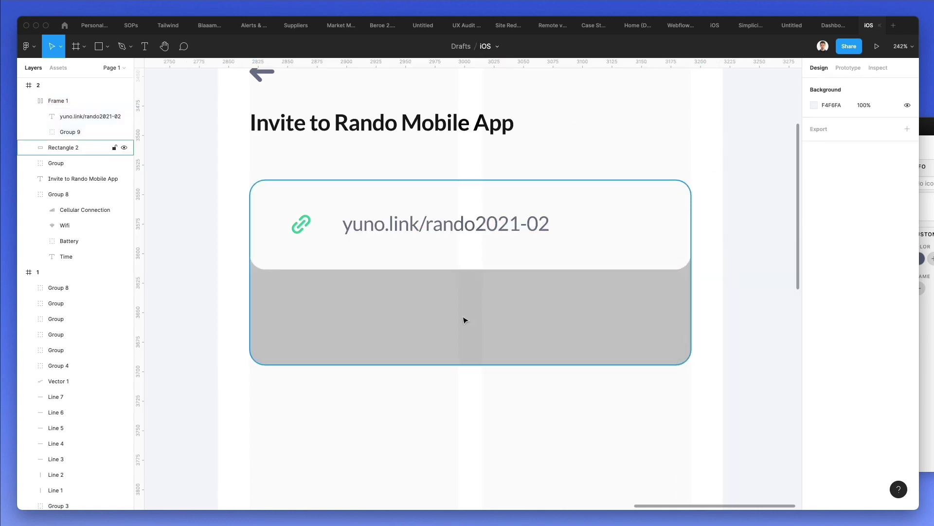
- Give the circle behind the link icon a light grey E2E3E7 outline
{"action": "left_click", "coordinate": [302, 219], "text": "super"}
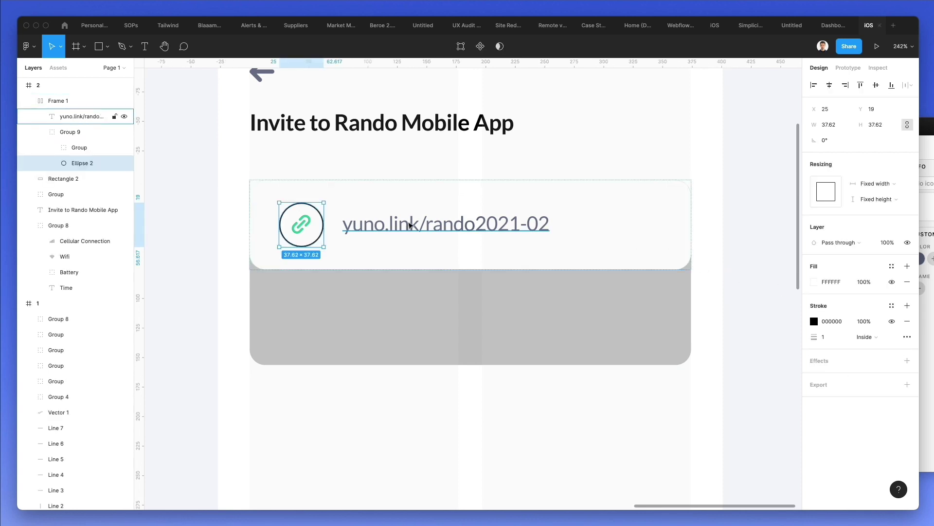
{"action": "left_click", "coordinate": [814, 321]}
{"action": "key", "text": "i"}
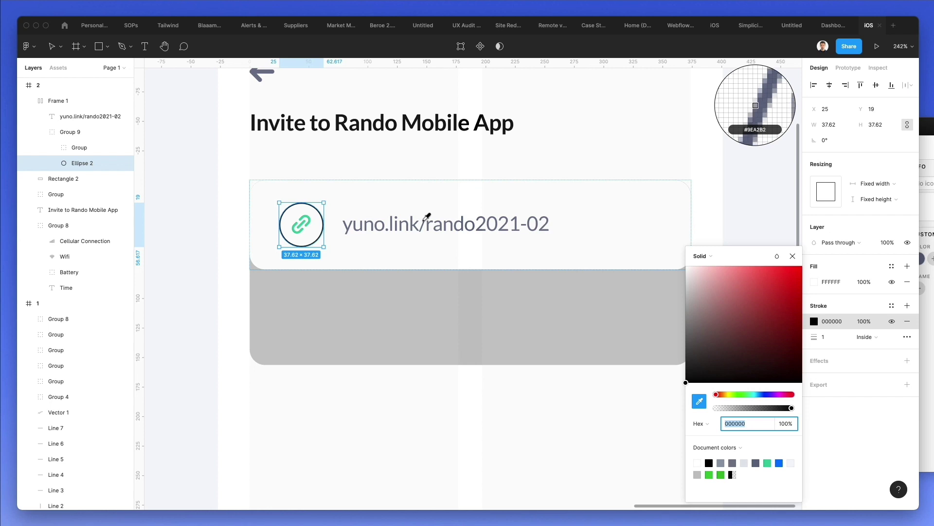
{"action": "left_click", "coordinate": [424, 220]}
{"action": "left_click", "coordinate": [535, 138]}
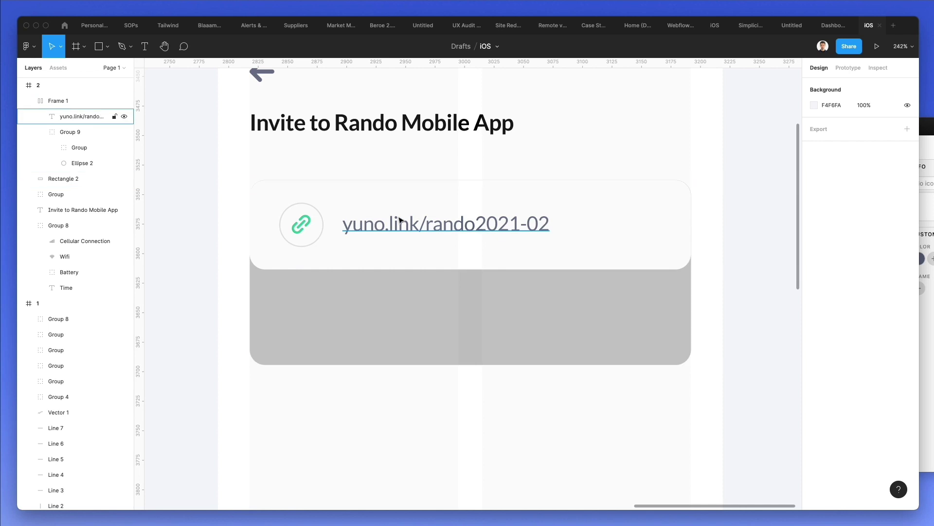
- Draw a white bar inside the lower grey card
{"action": "left_click", "coordinate": [407, 312]}
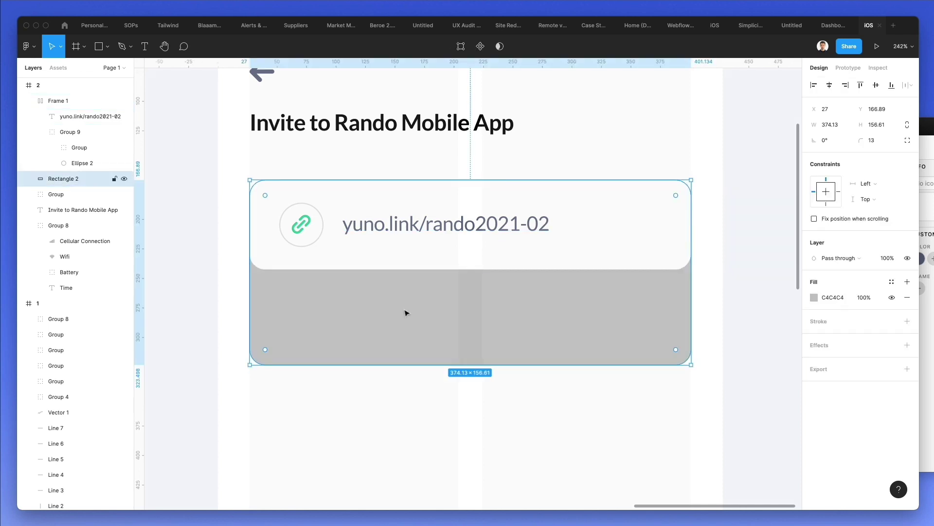
{"action": "key", "text": "r"}
{"action": "left_click_drag", "start_coordinate": [285, 293], "coordinate": [655, 346]}
{"action": "left_click", "coordinate": [682, 330], "text": "shift"}
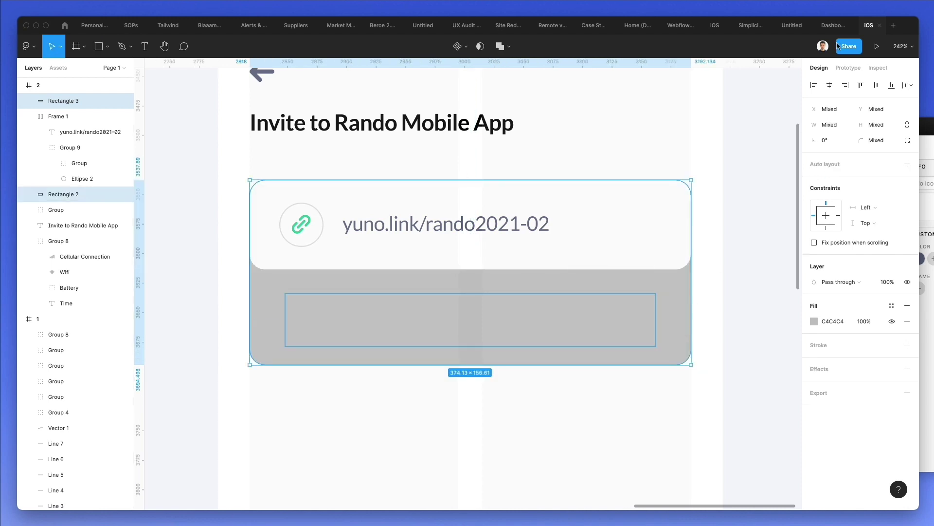
{"action": "left_click", "coordinate": [599, 320]}
{"action": "key", "text": "i"}
{"action": "left_click", "coordinate": [624, 249]}
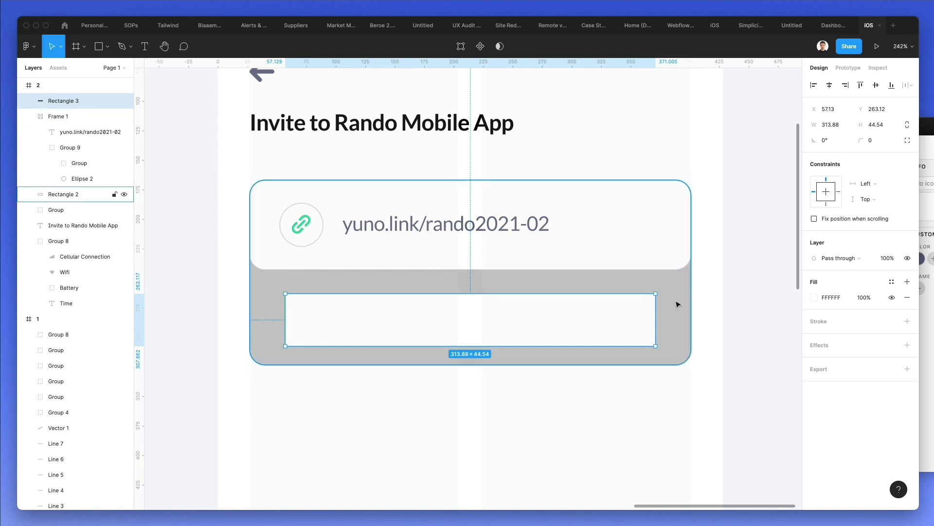
- Round the bar into a pill with a 108 corner radius and nudge it into position
{"action": "left_click", "coordinate": [869, 141]}
{"action": "type", "text": "108"}
{"action": "key", "text": "Return"}
{"action": "key", "text": "Escape"}
{"action": "key", "text": "Up"}
{"action": "key", "text": "Up"}
{"action": "key", "text": "Up"}
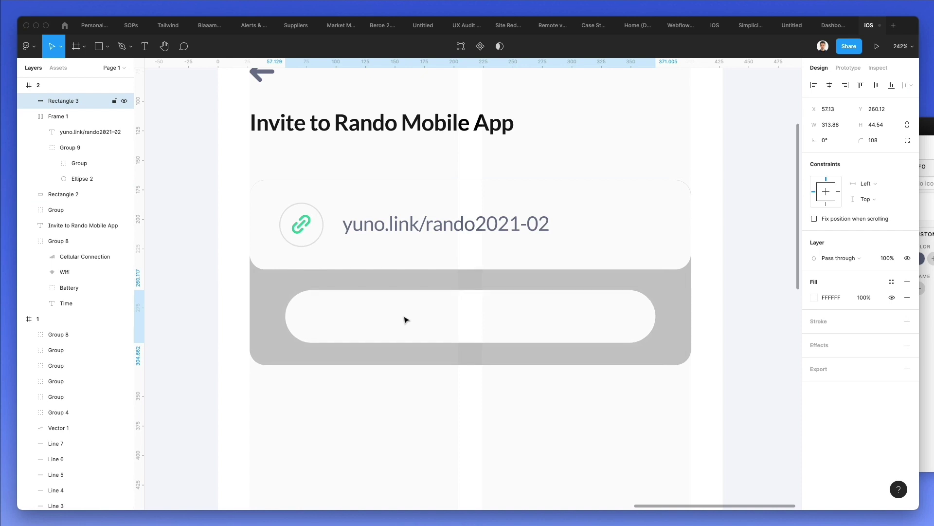
{"action": "key", "text": "Down"}
{"action": "key", "text": "Up"}
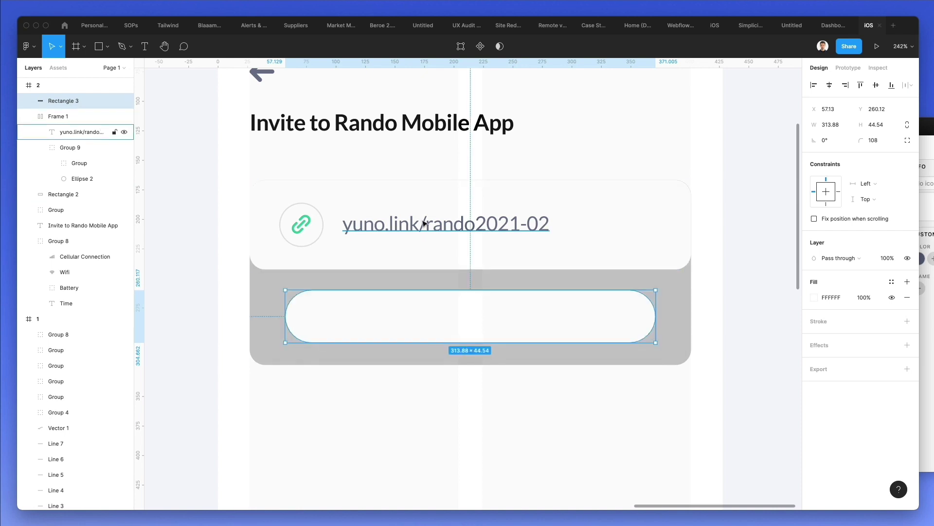
{"action": "double_click", "coordinate": [425, 223]}
- Duplicate the link text into the pill, change it to 'Copy Link', and colour it green
{"action": "left_click_drag", "start_coordinate": [425, 223], "coordinate": [435, 315]}
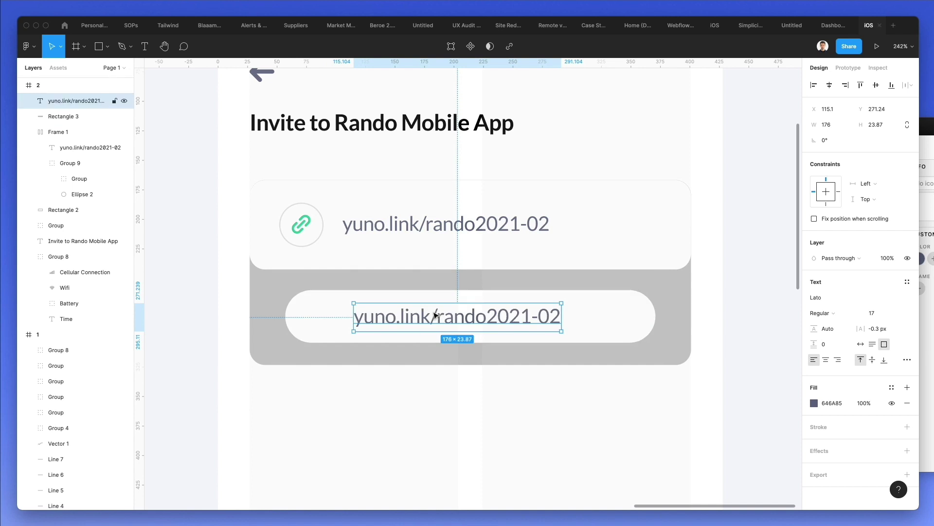
{"action": "double_click", "coordinate": [433, 312]}
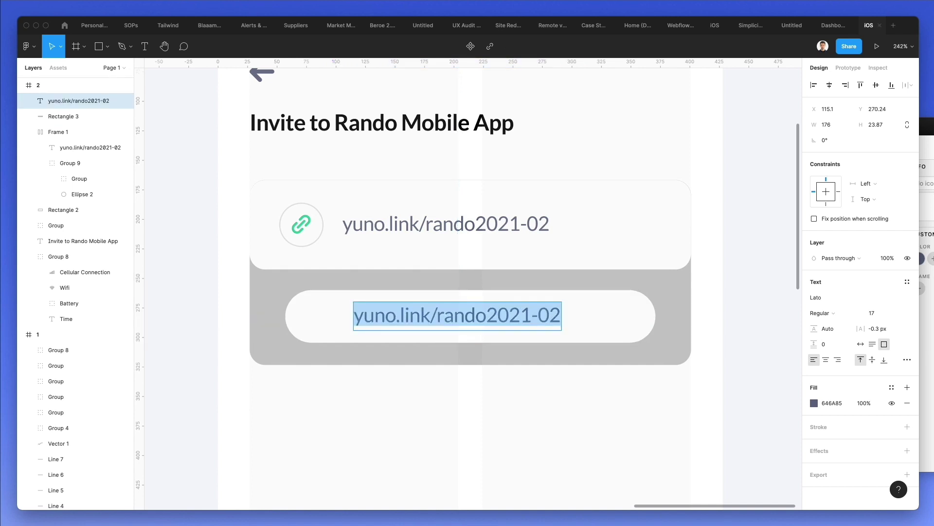
{"action": "type", "text": "Copy Link"}
{"action": "key", "text": "super+a"}
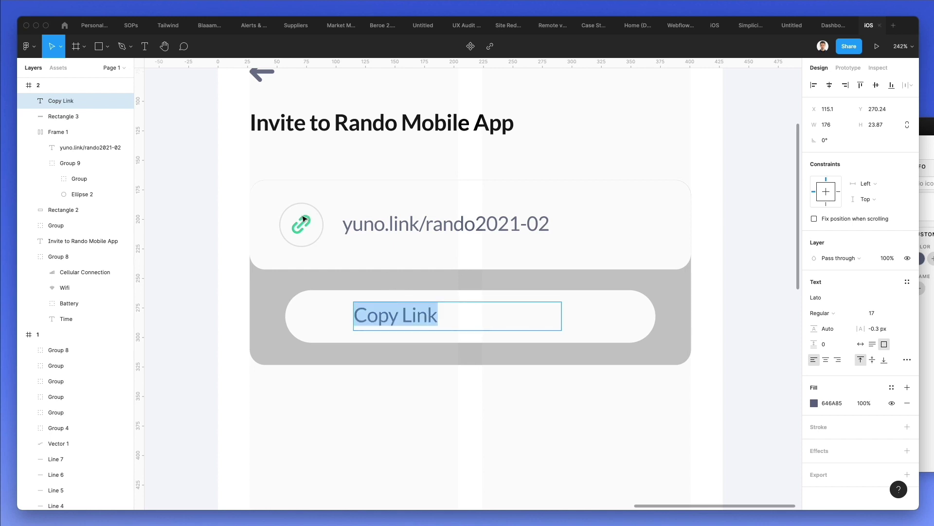
{"action": "key", "text": "ctrl+c"}
{"action": "left_click", "coordinate": [307, 219]}
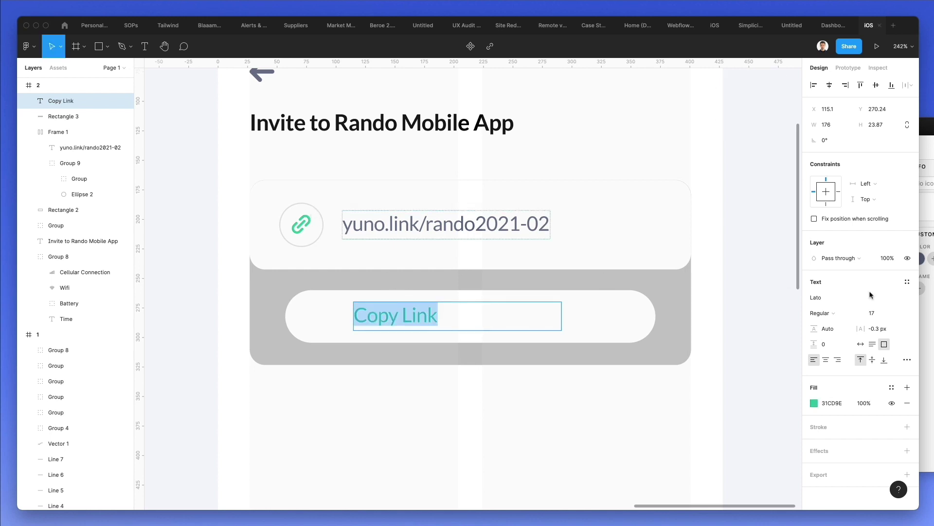
- Set the Copy Link label to Bold 15, nudge it down, and select it with its button
{"action": "left_click", "coordinate": [832, 314]}
{"action": "left_click", "coordinate": [838, 325]}
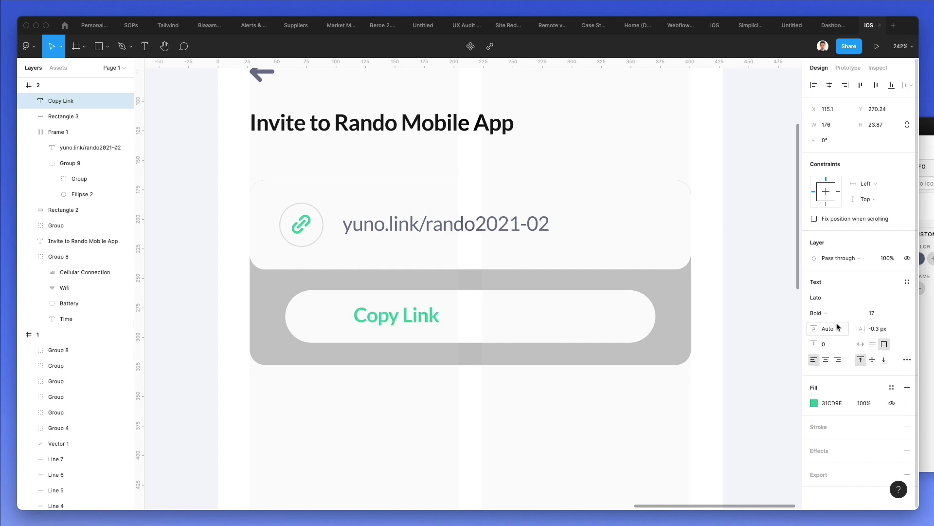
{"action": "key", "text": "Escape"}
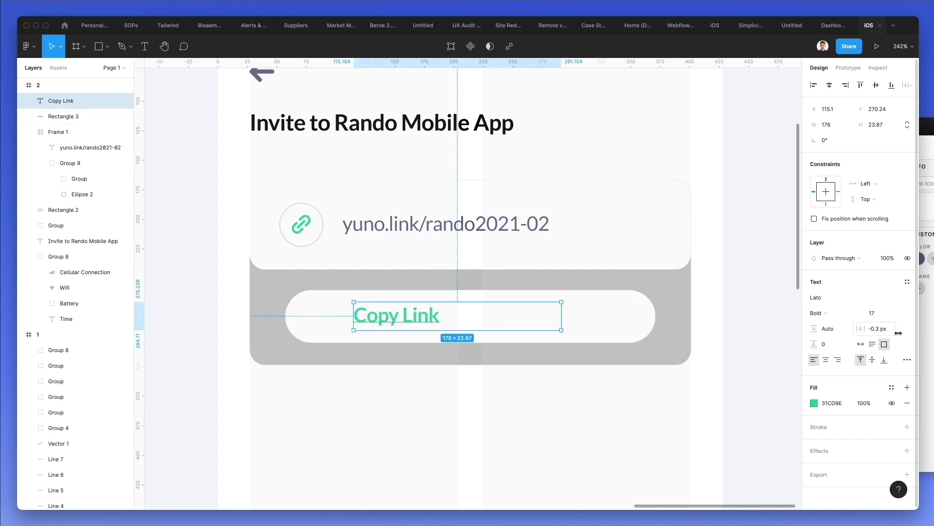
{"action": "left_click", "coordinate": [873, 313]}
{"action": "type", "text": "15"}
{"action": "key", "text": "Return"}
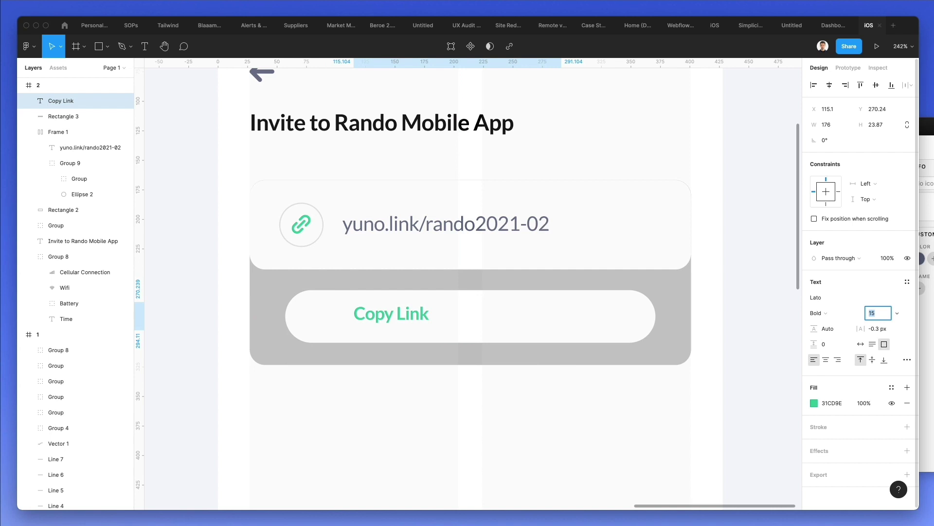
{"action": "key", "text": "Down"}
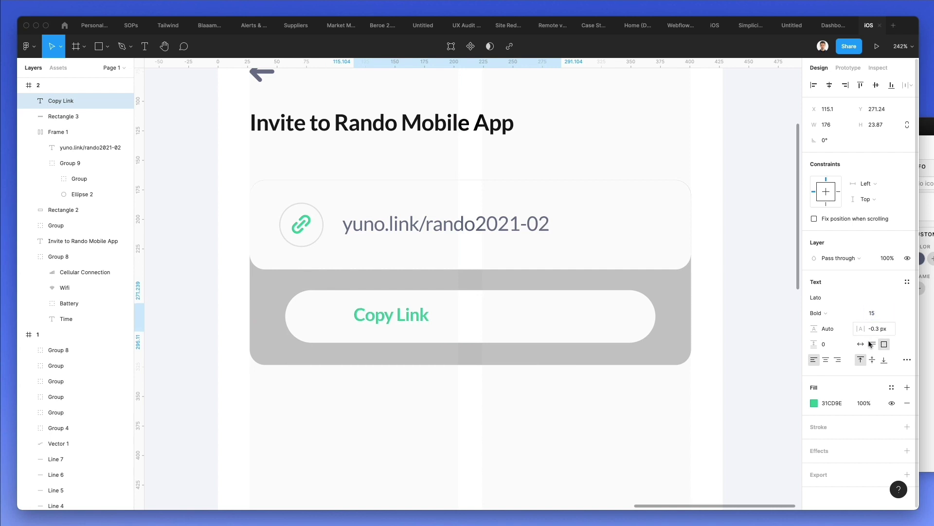
{"action": "left_click", "coordinate": [463, 309], "text": "shift"}
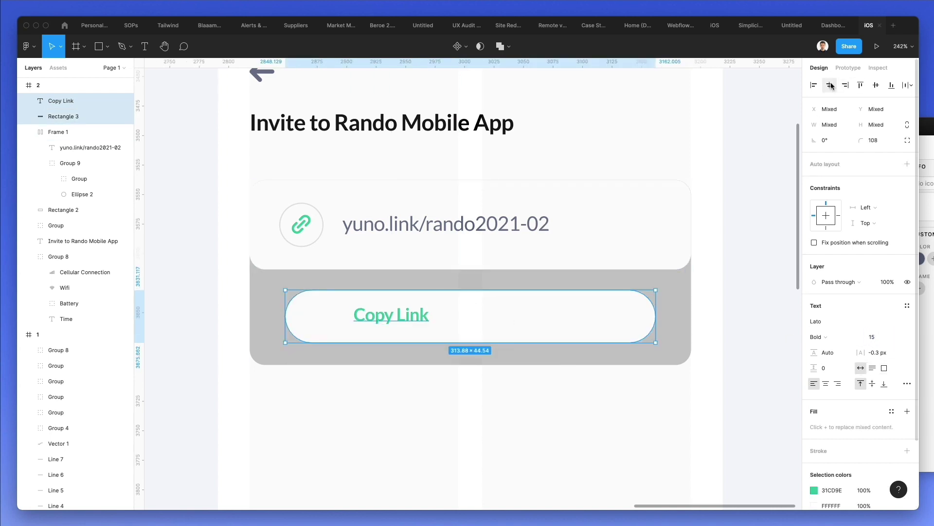
- Centre the Copy Link label in its button and colour the grey card background F4F6FA
{"action": "left_click", "coordinate": [830, 85]}
{"action": "key", "text": "Escape"}
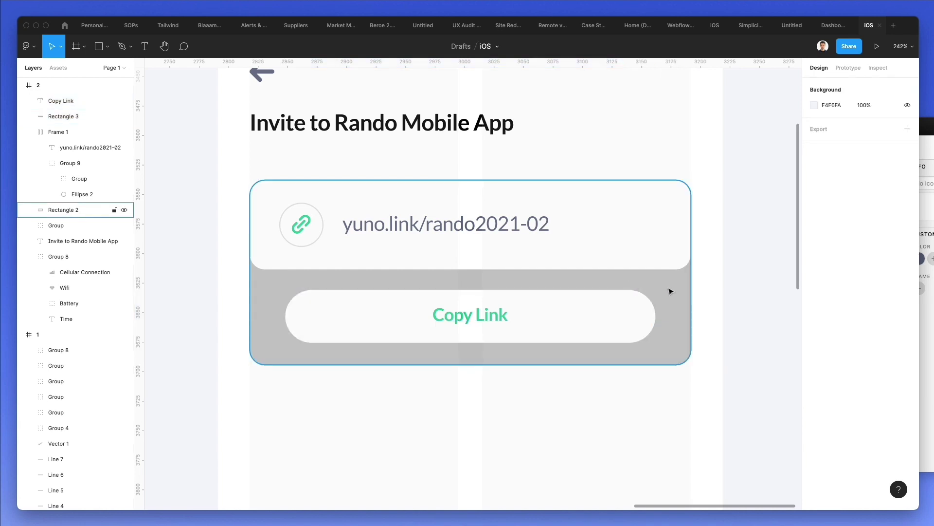
{"action": "left_click", "coordinate": [670, 291]}
{"action": "key", "text": "i"}
{"action": "left_click", "coordinate": [744, 267]}
- Give the white Copy Link button a drop shadow with blur 14 and reduced opacity
{"action": "left_click", "coordinate": [566, 309]}
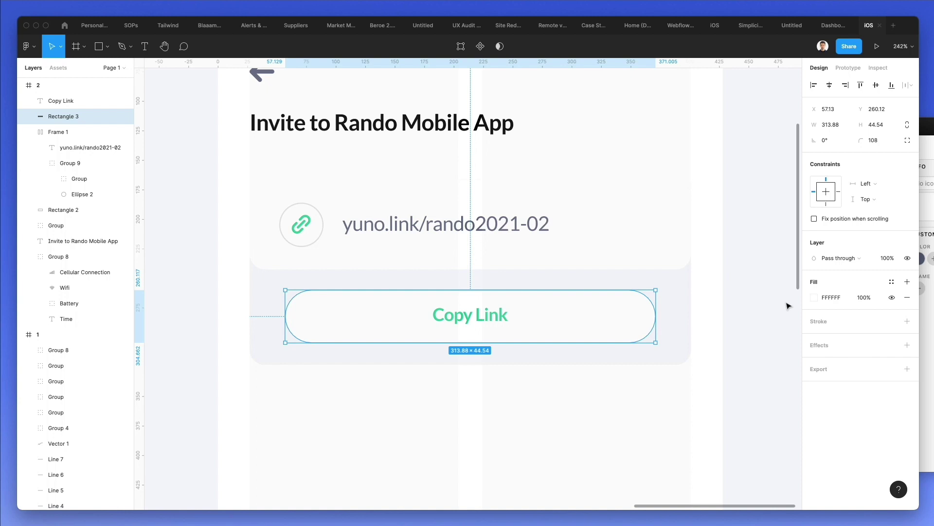
{"action": "left_click", "coordinate": [818, 346]}
{"action": "left_click", "coordinate": [815, 360]}
{"action": "left_click", "coordinate": [767, 384]}
{"action": "key", "text": "BackSpace"}
{"action": "type", "text": "14"}
{"action": "key", "text": "Return"}
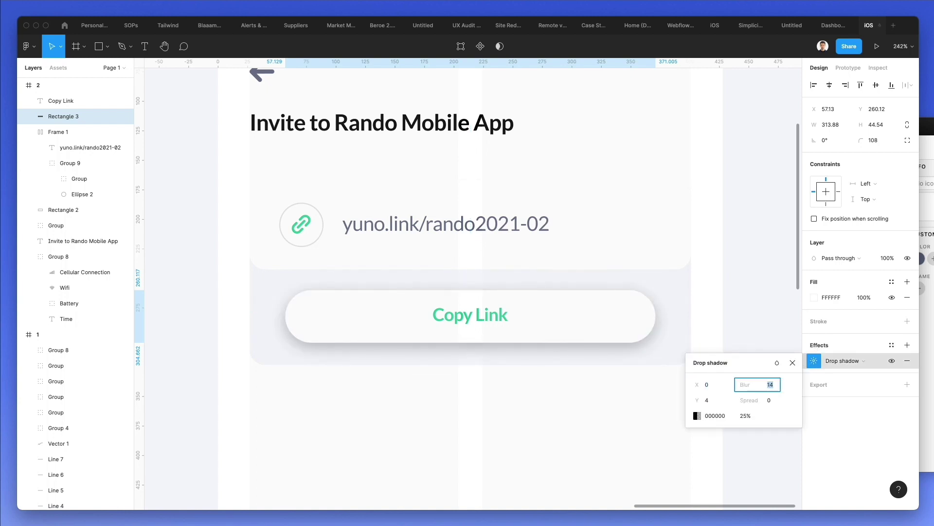
{"action": "left_click", "coordinate": [745, 416]}
{"action": "type", "text": "15"}
{"action": "key", "text": "Return"}
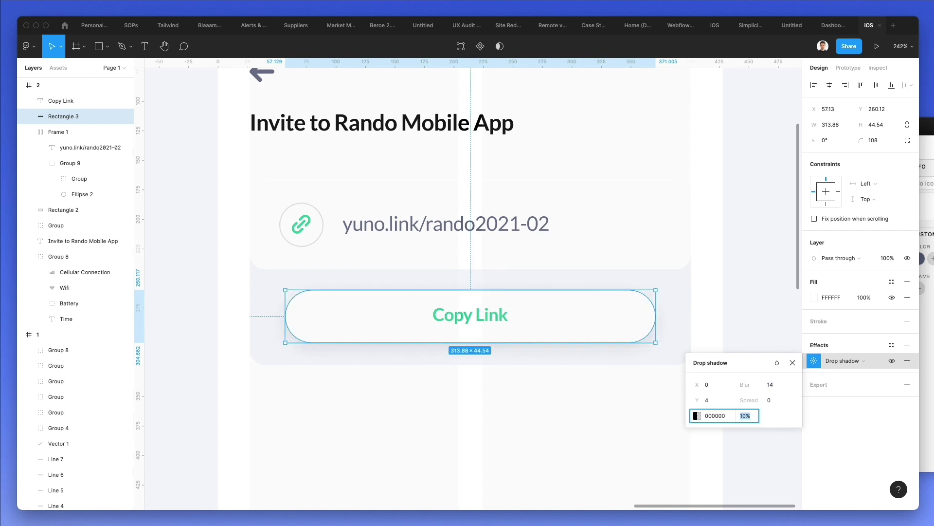
- Group the Copy Link button, then wrap all card parts in a horizontally centred auto-layout frame
{"action": "left_click", "coordinate": [489, 325], "text": "shift"}
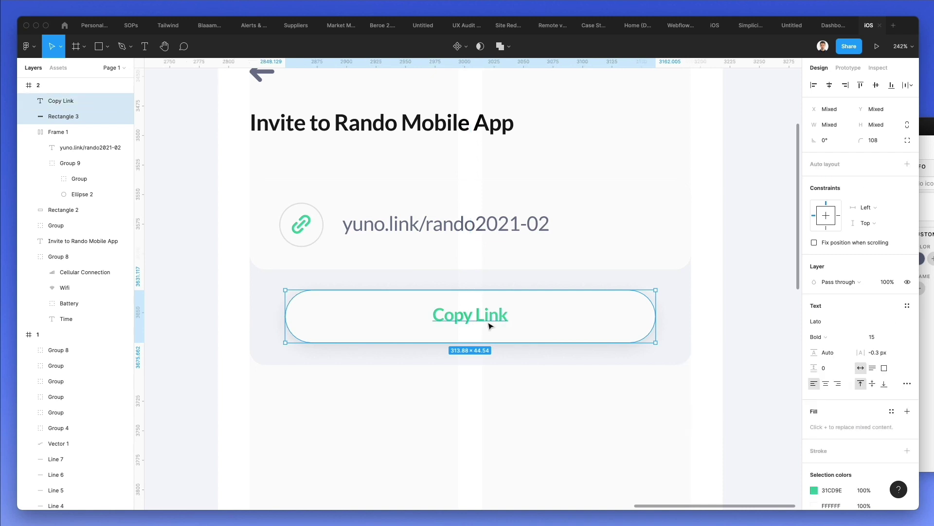
{"action": "key", "text": "super+g"}
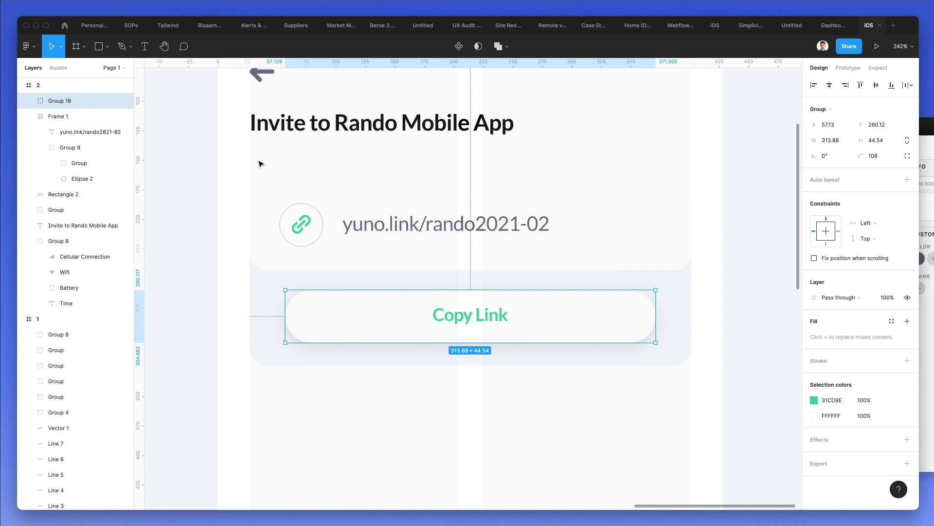
{"action": "left_click_drag", "start_coordinate": [258, 164], "coordinate": [642, 394]}
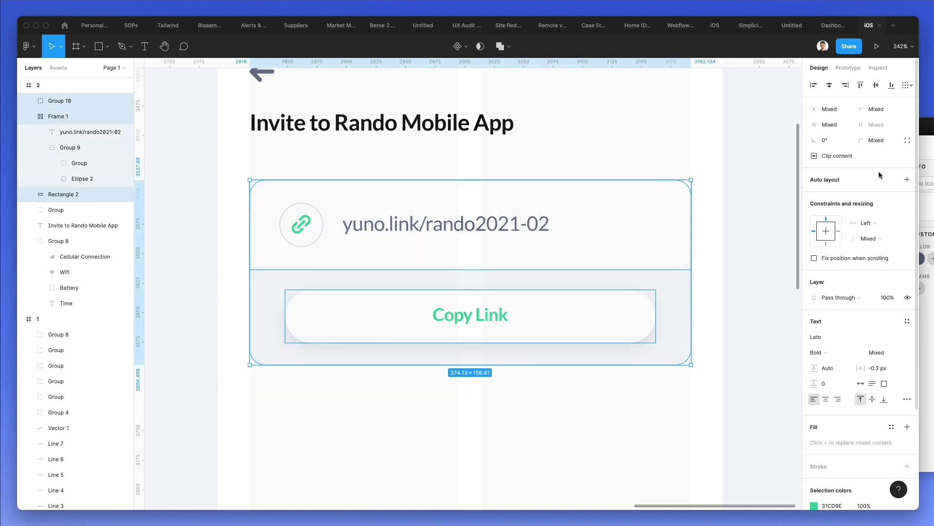
{"action": "left_click", "coordinate": [907, 179]}
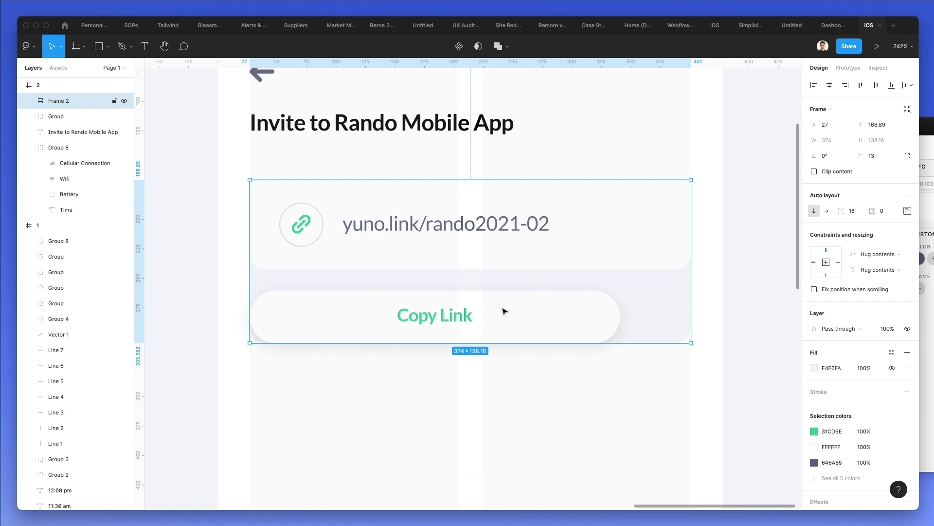
{"action": "left_click", "coordinate": [908, 210]}
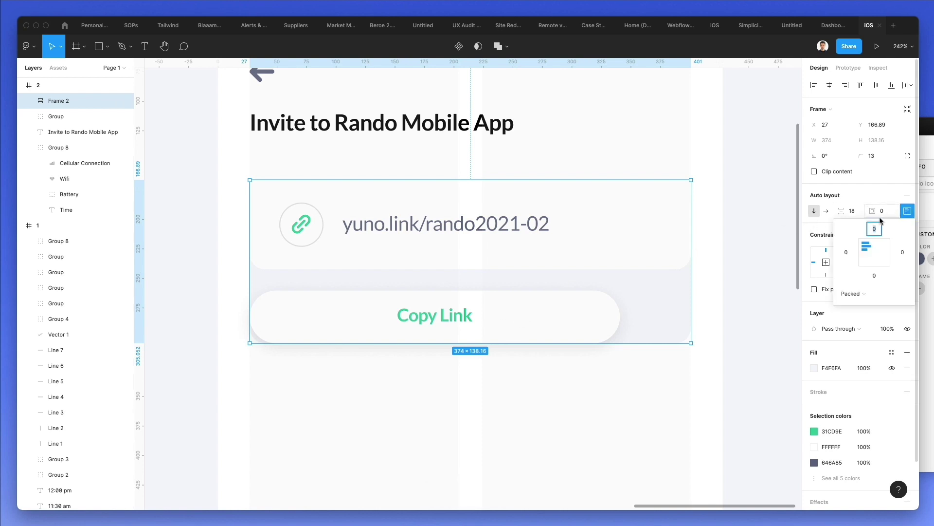
{"action": "left_click", "coordinate": [874, 251]}
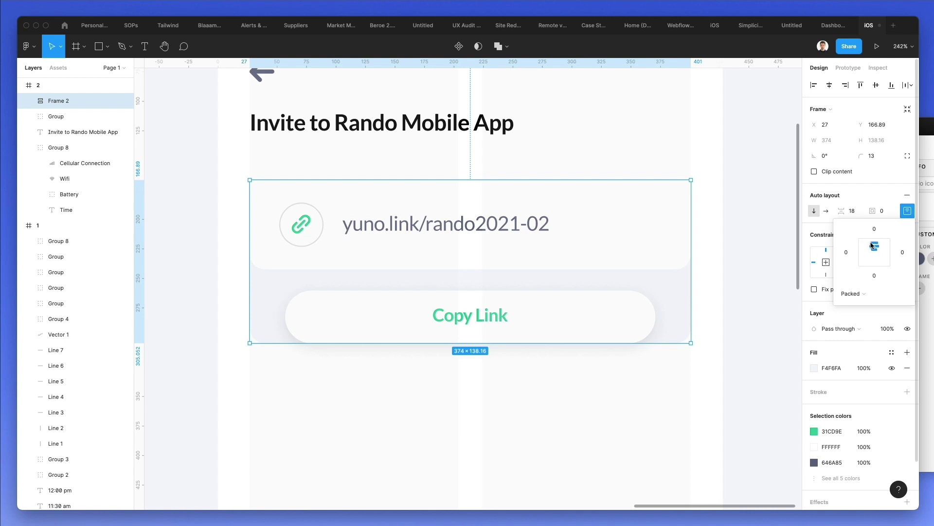
- Extend the card frame's bottom edge to make it taller, then reselect the card
{"action": "left_click_drag", "start_coordinate": [658, 343], "coordinate": [660, 365]}
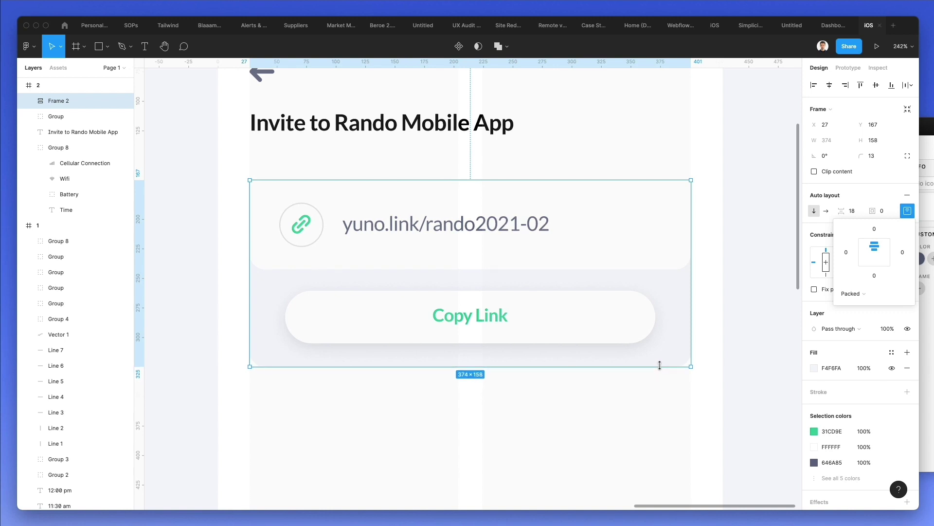
{"action": "left_click", "coordinate": [409, 420]}
{"action": "left_click", "coordinate": [386, 185]}
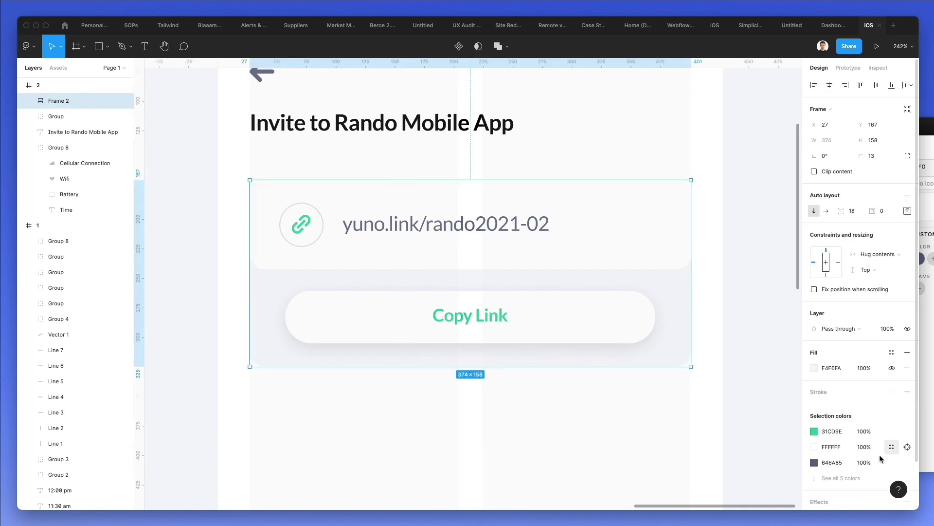
{"action": "scroll", "coordinate": [871, 450], "scroll_direction": "down", "scroll_amount": 2}
- Add a drop shadow to the link card with blur 25 and 12% opacity
{"action": "left_click", "coordinate": [817, 450]}
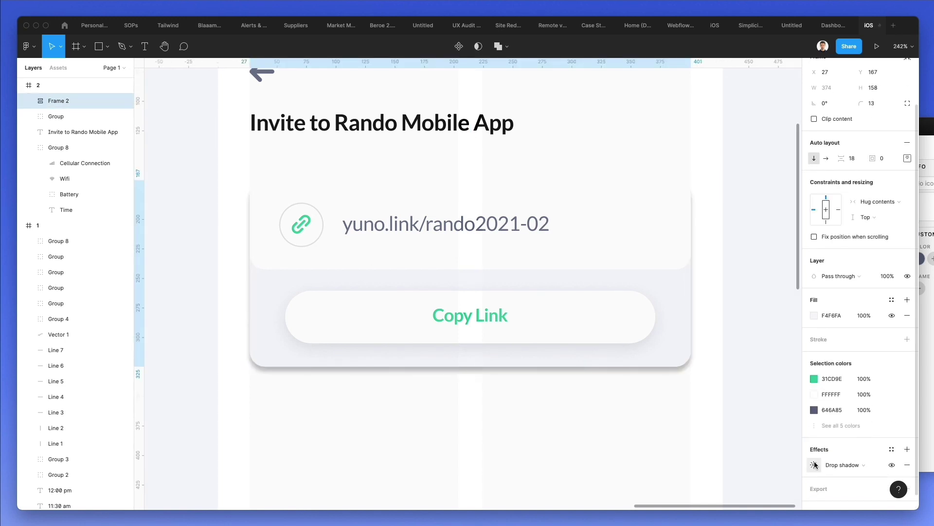
{"action": "left_click", "coordinate": [816, 465]}
{"action": "left_click", "coordinate": [768, 459]}
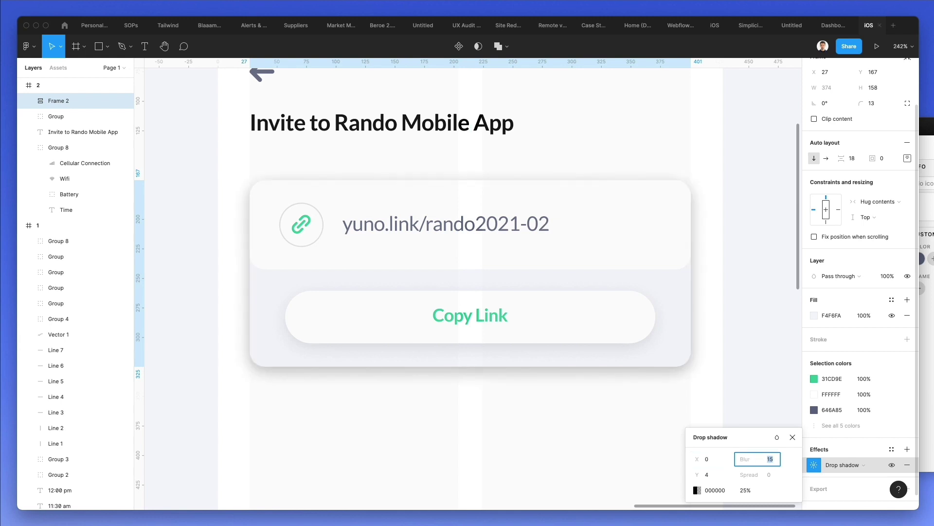
{"action": "key", "text": "Up"}
{"action": "left_click", "coordinate": [745, 490]}
{"action": "key", "text": "shift+Down"}
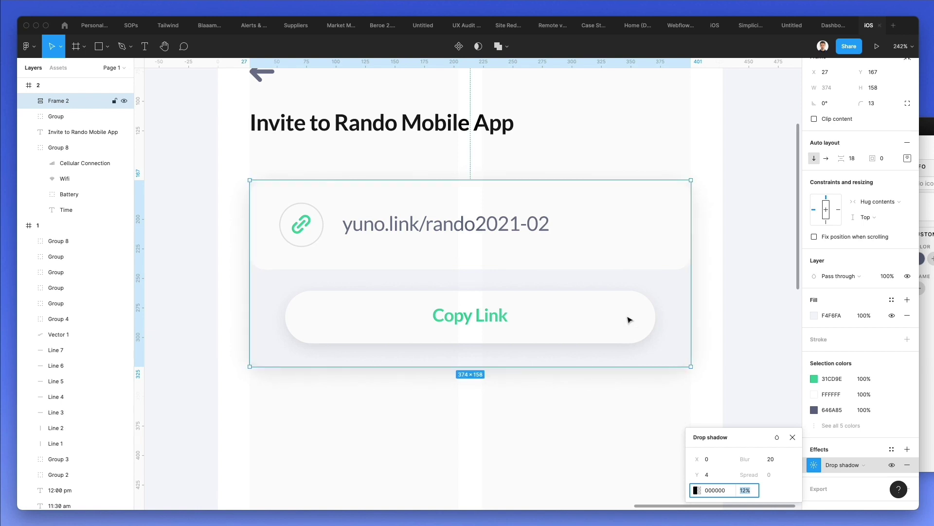
{"action": "left_click", "coordinate": [772, 459]}
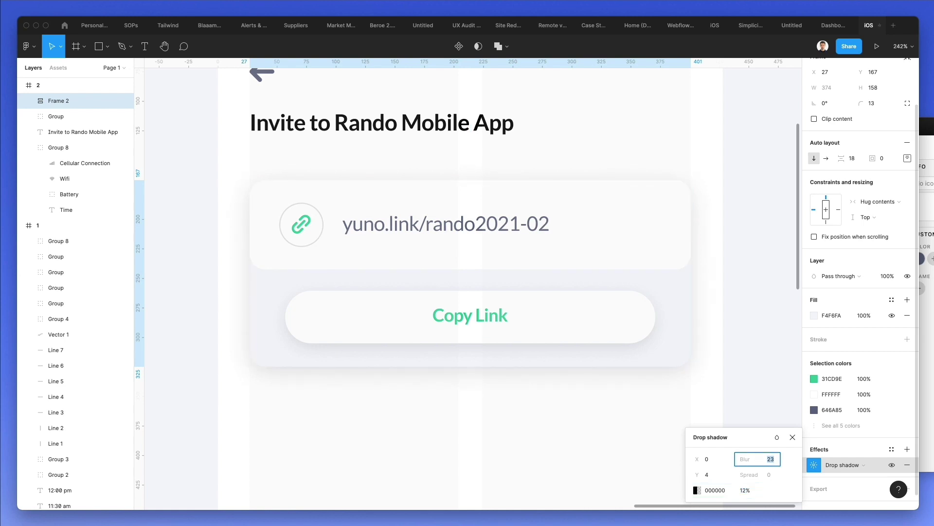
{"action": "type", "text": "25"}
{"action": "key", "text": "Return"}
{"action": "scroll", "coordinate": [539, 360], "scroll_direction": "down", "scroll_amount": 2}
{"action": "scroll", "coordinate": [560, 389], "scroll_direction": "down", "scroll_amount": 3}
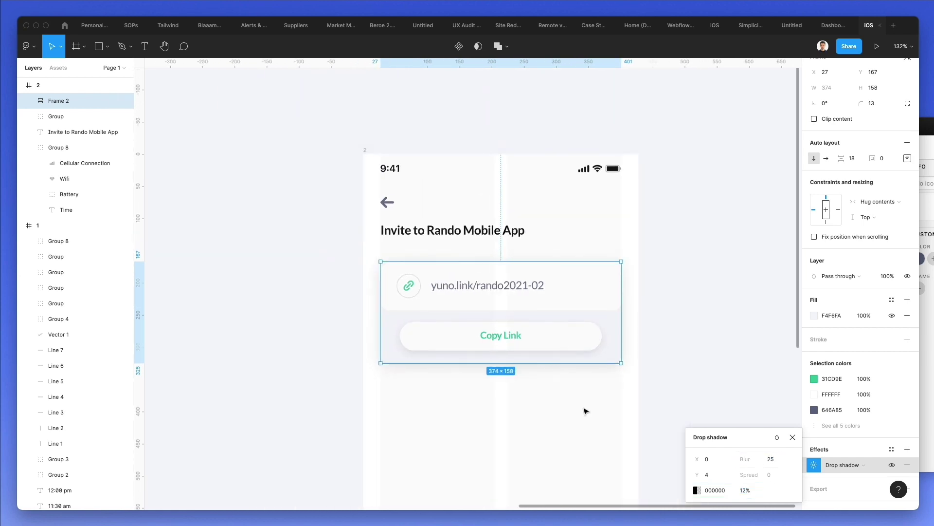
{"action": "left_click", "coordinate": [586, 418]}
{"action": "scroll", "coordinate": [579, 406], "scroll_direction": "right", "scroll_amount": 2}
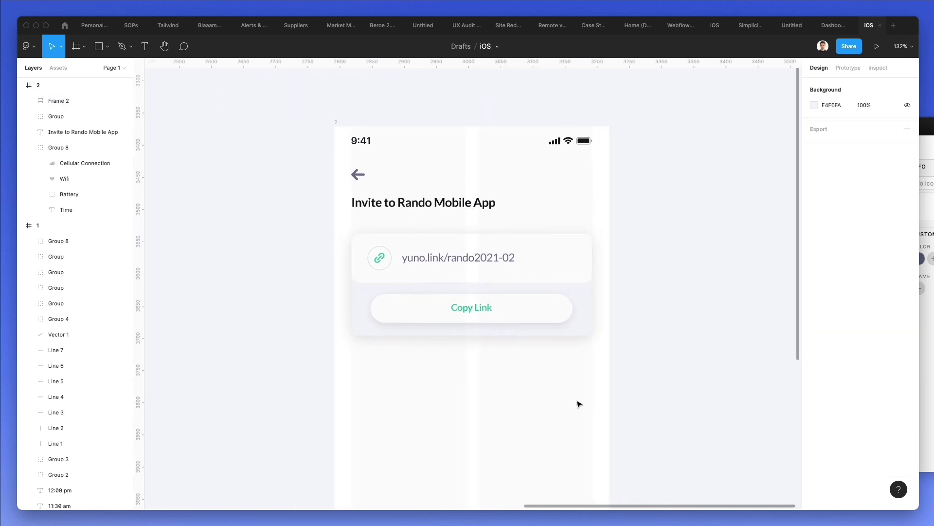
- Set the yuno.link/rando2021-02 URL text to Bold with Auto width sizing
{"action": "left_click", "coordinate": [337, 121]}
{"action": "key", "text": "i"}
{"action": "key", "text": "Escape"}
{"action": "left_click", "coordinate": [606, 223]}
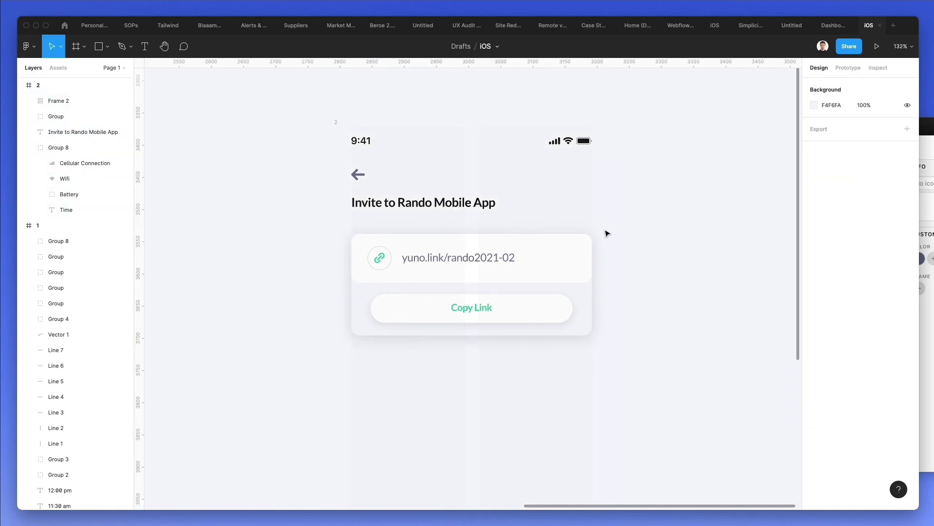
{"action": "scroll", "coordinate": [607, 233], "scroll_direction": "left", "scroll_amount": 2}
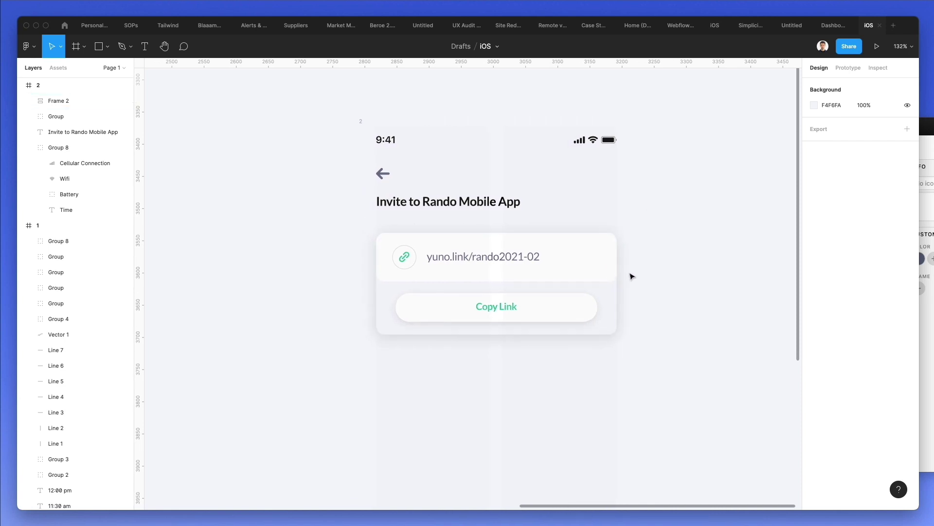
{"action": "left_click", "coordinate": [523, 258], "text": "super"}
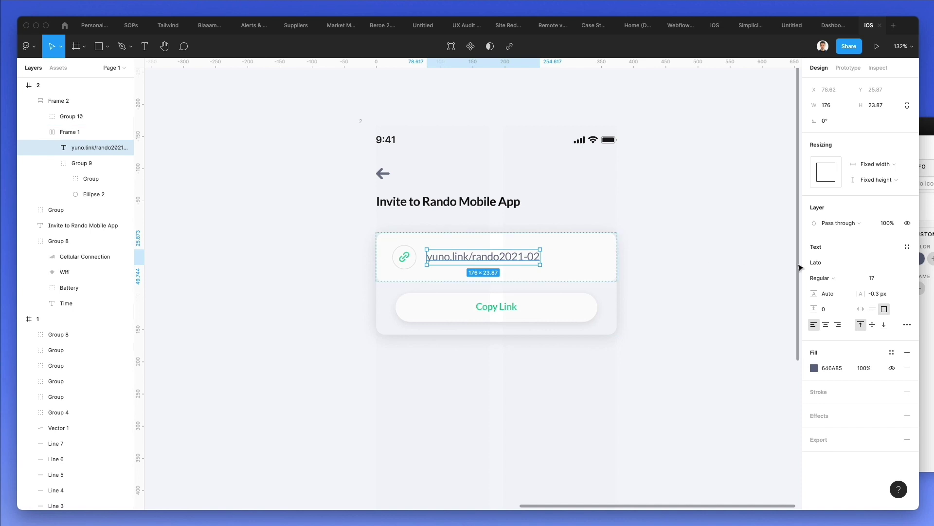
{"action": "left_click", "coordinate": [830, 278]}
{"action": "left_click", "coordinate": [845, 291]}
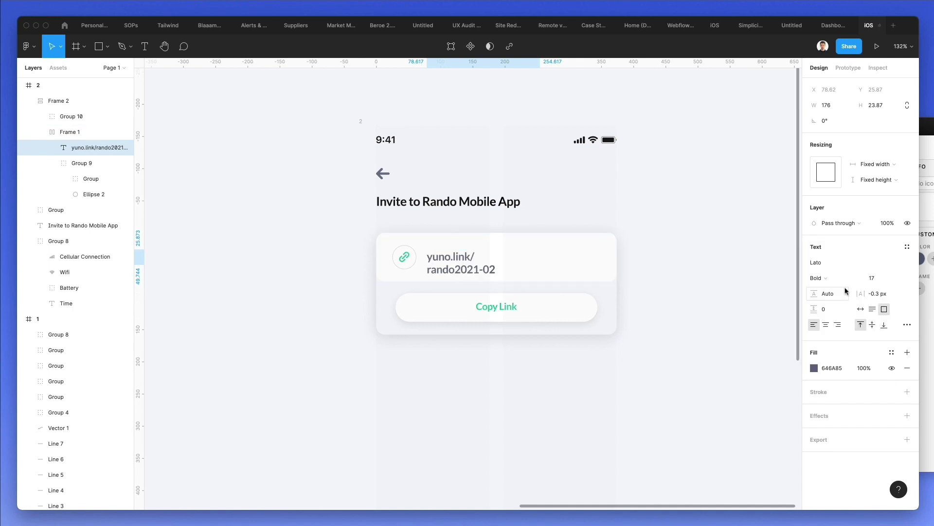
{"action": "left_click", "coordinate": [861, 309]}
{"action": "left_click", "coordinate": [662, 243]}
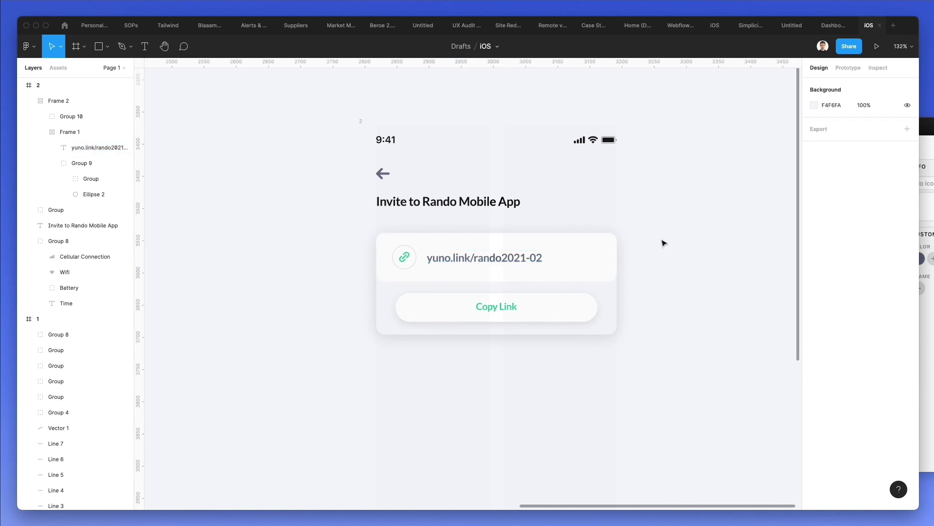
{"action": "scroll", "coordinate": [597, 234], "scroll_direction": "down", "scroll_amount": 2}
{"action": "left_click", "coordinate": [366, 97]}
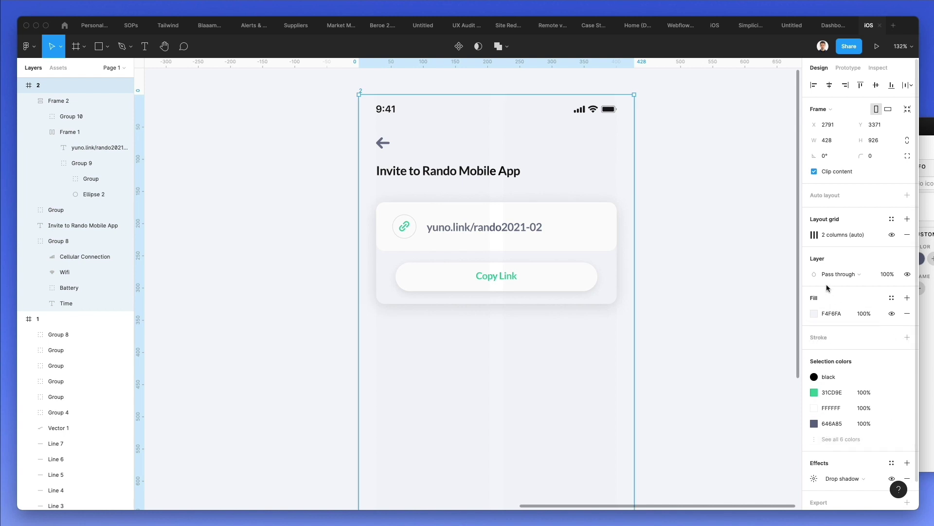
- Set the phone frame's drop shadow to 11% opacity and 50 blur, and slightly round its corners
{"action": "scroll", "coordinate": [810, 447], "scroll_direction": "down", "scroll_amount": 1}
{"action": "left_click", "coordinate": [813, 449]}
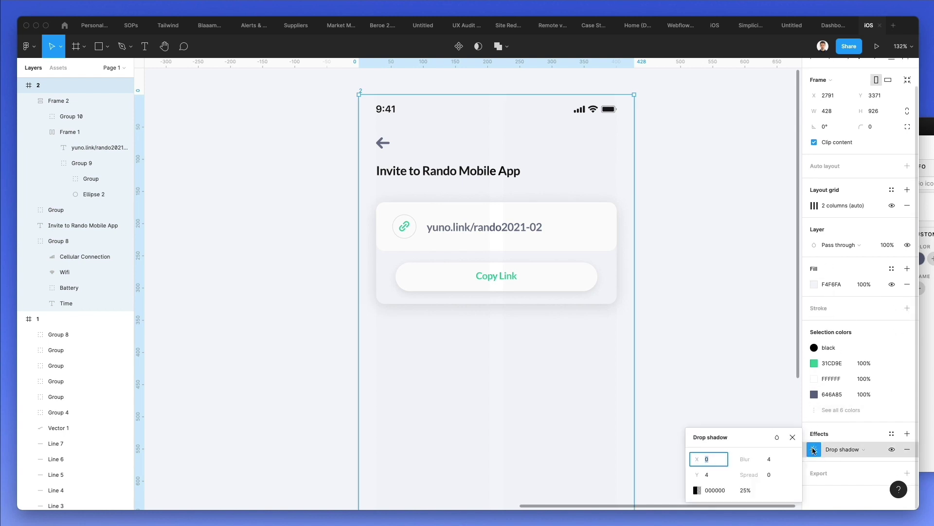
{"action": "left_click", "coordinate": [775, 459]}
{"action": "key", "text": "shift+Up"}
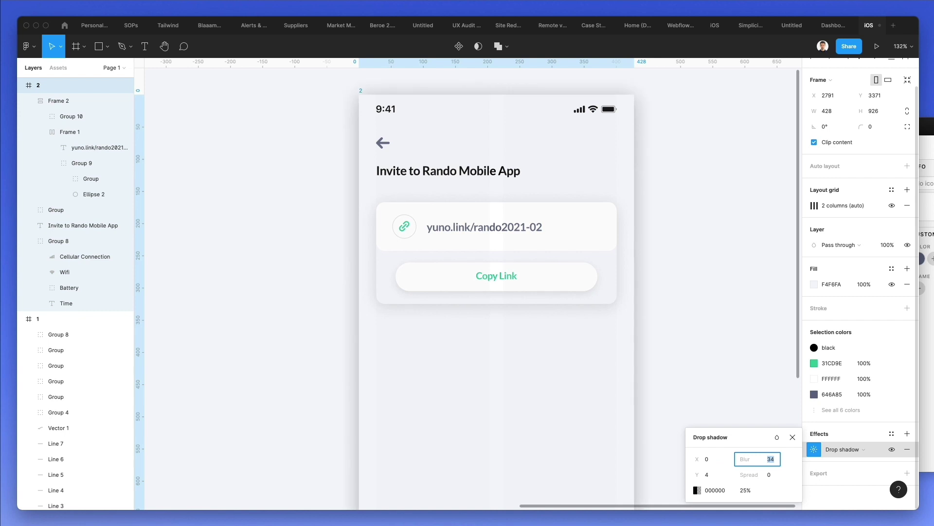
{"action": "left_click", "coordinate": [747, 489]}
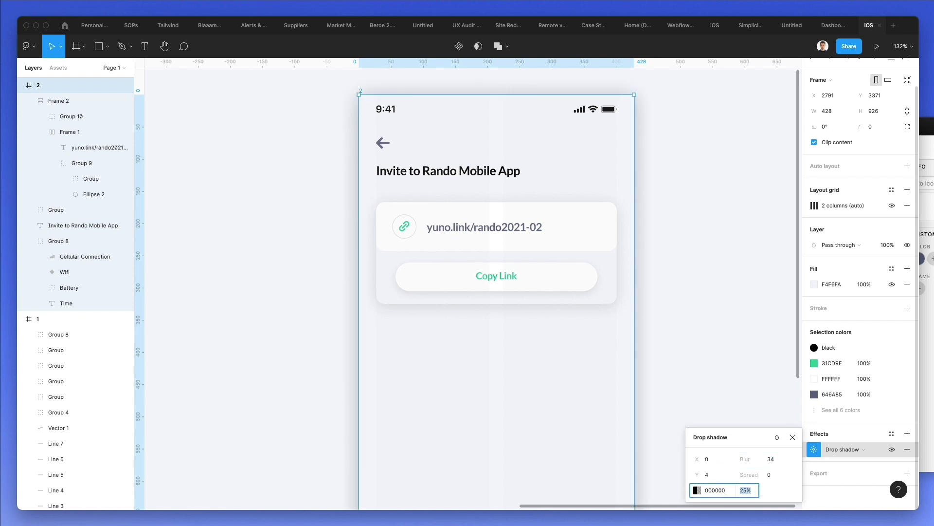
{"action": "key", "text": "shift+Down"}
{"action": "key", "text": "Down"}
{"action": "left_click", "coordinate": [767, 461]}
{"action": "key", "text": "Up"}
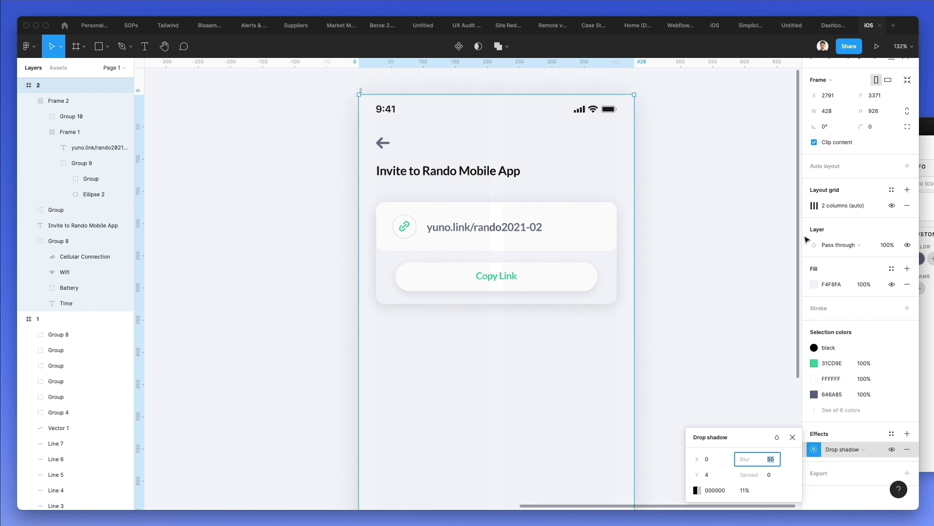
{"action": "left_click_drag", "start_coordinate": [860, 123], "coordinate": [690, 157]}
- Give the Invite to Rando Mobile App title the back arrow's grey with the eyedropper
{"action": "left_click", "coordinate": [690, 157]}
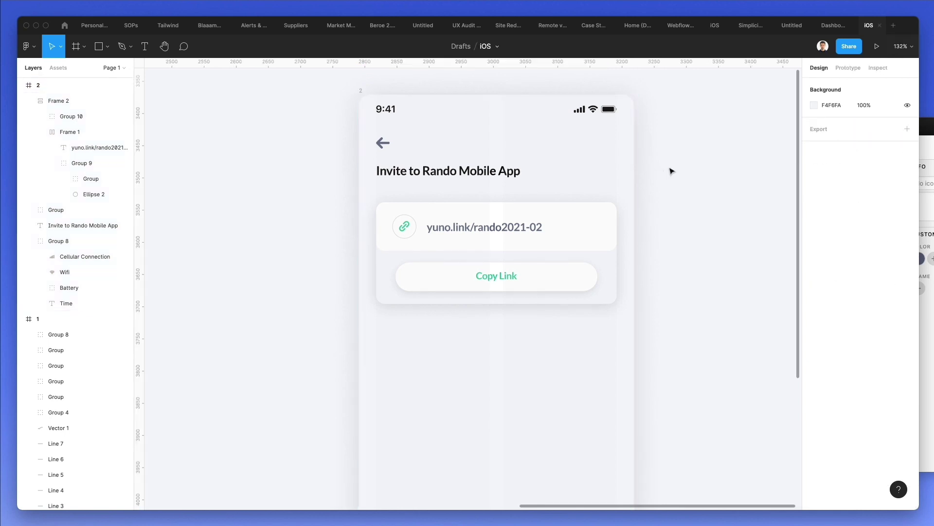
{"action": "scroll", "coordinate": [676, 166], "scroll_direction": "down", "scroll_amount": 5}
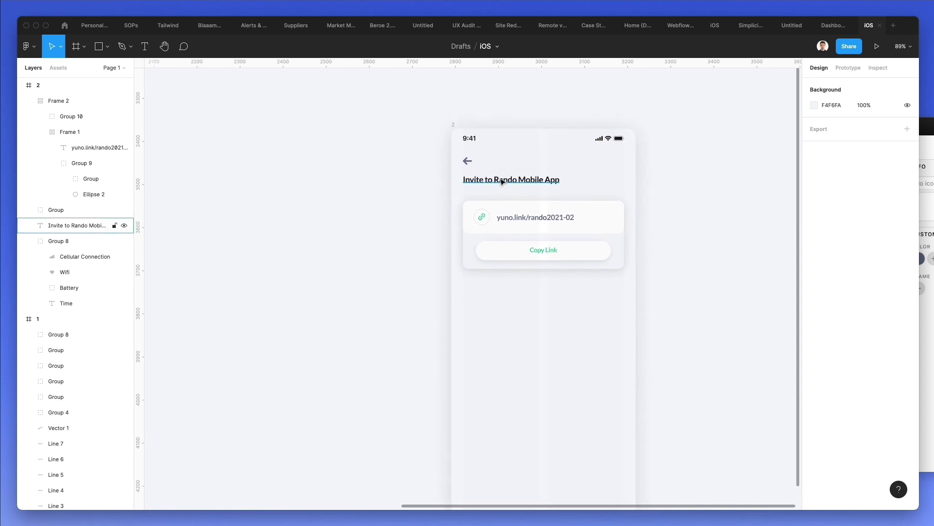
{"action": "left_click", "coordinate": [501, 183]}
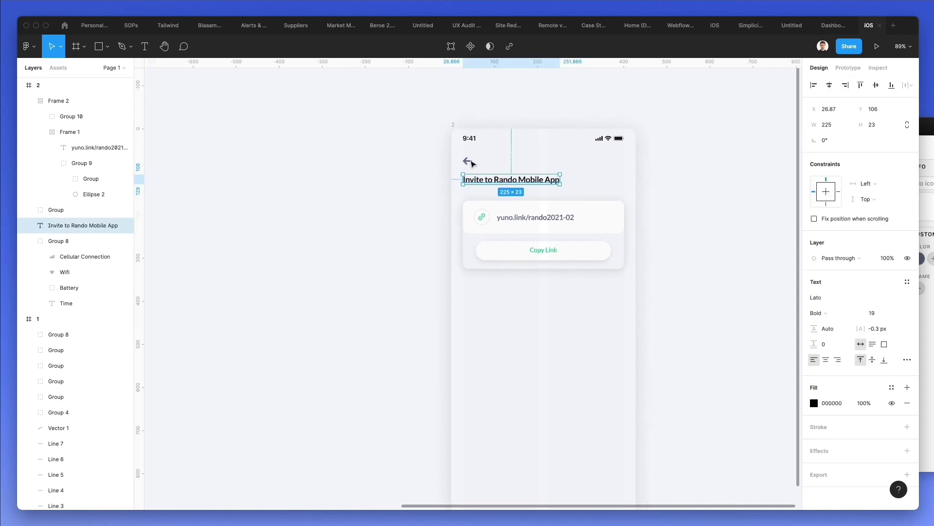
{"action": "key", "text": "i"}
{"action": "left_click", "coordinate": [467, 161]}
{"action": "left_click", "coordinate": [416, 148]}
- Darken the title's fill colour to 454C6C
{"action": "left_click", "coordinate": [83, 226]}
{"action": "left_click", "coordinate": [813, 404]}
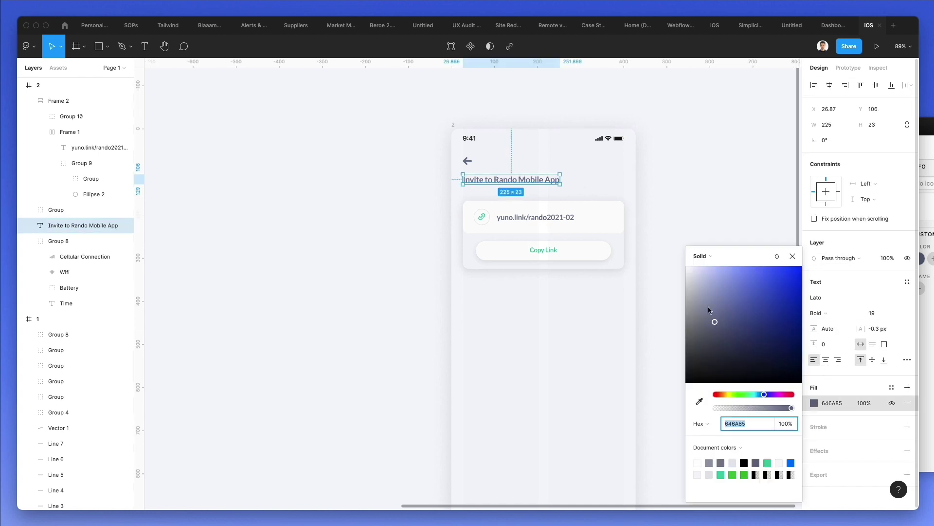
{"action": "left_click_drag", "start_coordinate": [711, 319], "coordinate": [728, 333]}
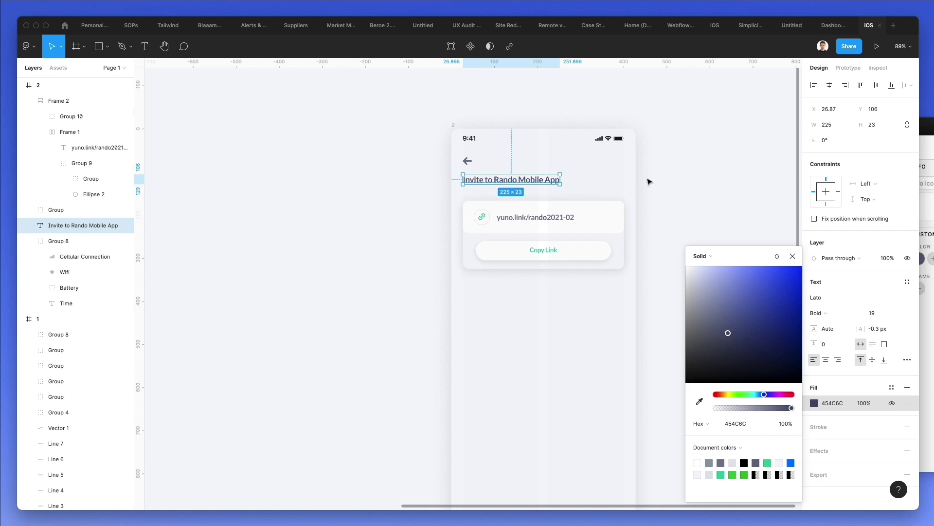
{"action": "left_click", "coordinate": [466, 161]}
{"action": "left_click", "coordinate": [467, 161]}
{"action": "left_click", "coordinate": [660, 205]}
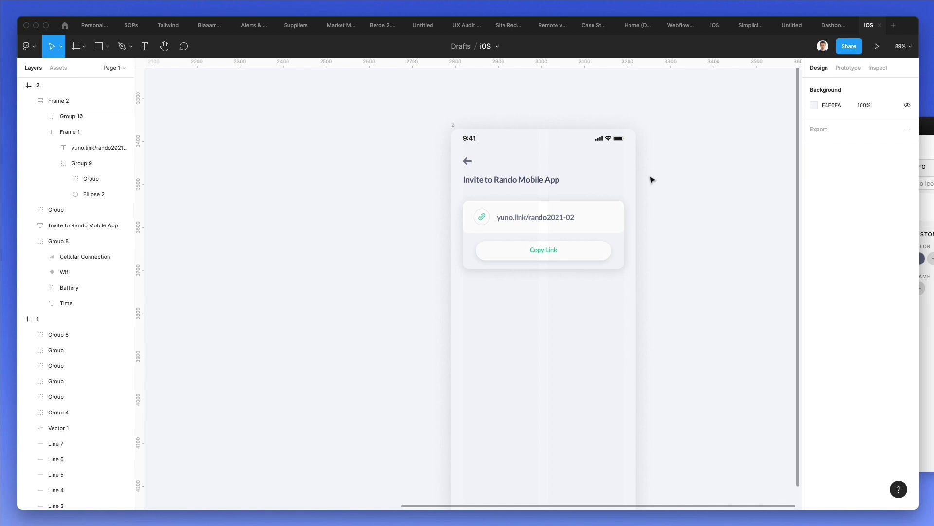
{"action": "scroll", "coordinate": [652, 180], "scroll_direction": "up", "scroll_amount": 2}
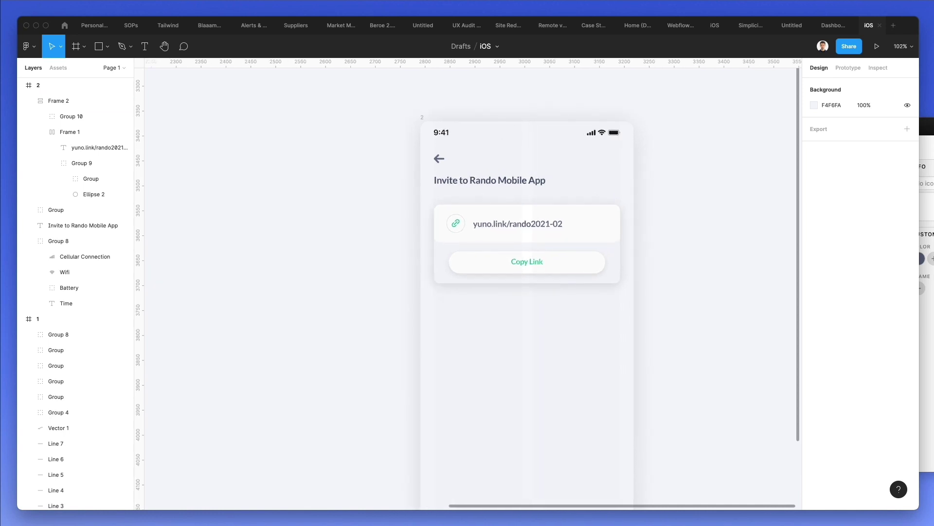
{"action": "scroll", "coordinate": [490, 208], "scroll_direction": "up", "scroll_amount": 1}
- Duplicate the title below the link card and retype it as 'In this project'
{"action": "left_click_drag", "start_coordinate": [456, 181], "coordinate": [460, 321]}
{"action": "double_click", "coordinate": [459, 315]}
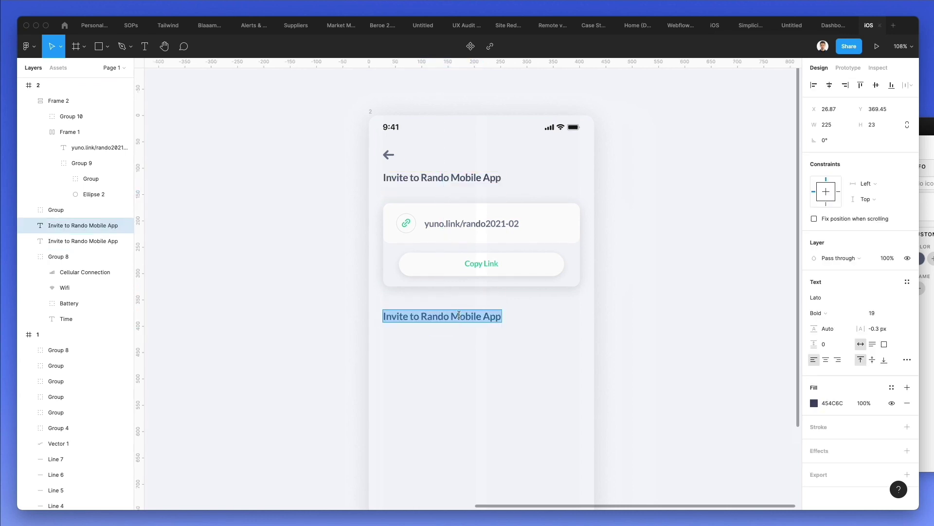
{"action": "type", "text": "In this"}
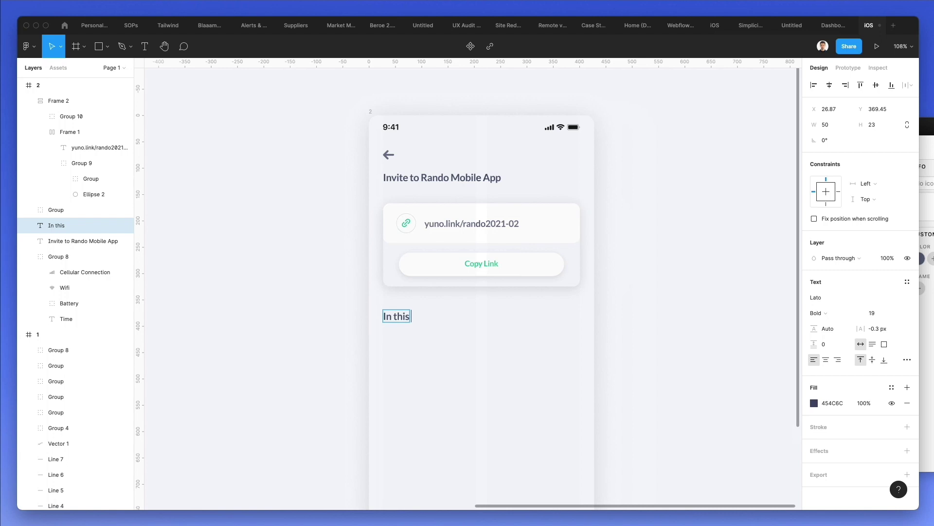
{"action": "type", "text": " project"}
{"action": "left_click", "coordinate": [516, 327]}
{"action": "scroll", "coordinate": [507, 317], "scroll_direction": "down", "scroll_amount": 3}
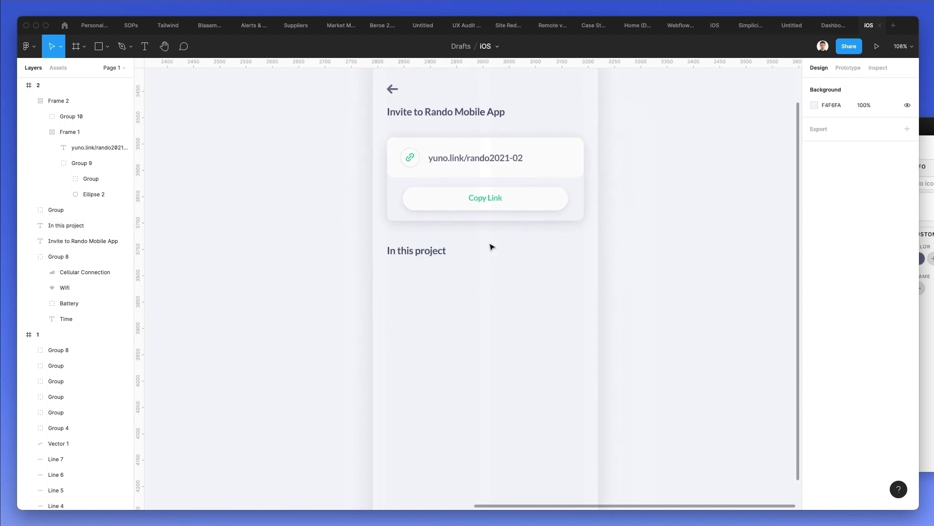
{"action": "scroll", "coordinate": [493, 236], "scroll_direction": "up", "scroll_amount": 2, "text": "ctrl"}
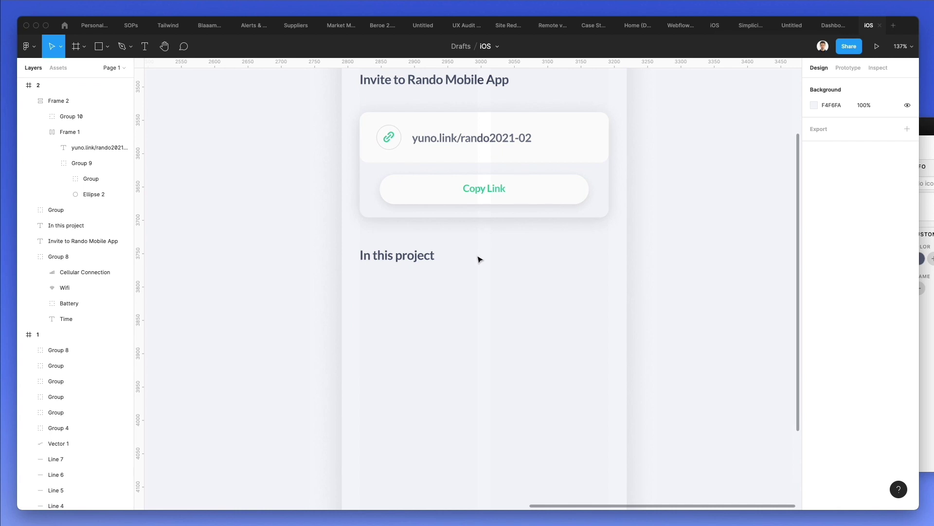
- Draw a rectangle under the heading and paste the link card's style onto it
{"action": "left_click_drag", "start_coordinate": [360, 275], "coordinate": [596, 323]}
{"action": "left_click", "coordinate": [584, 125]}
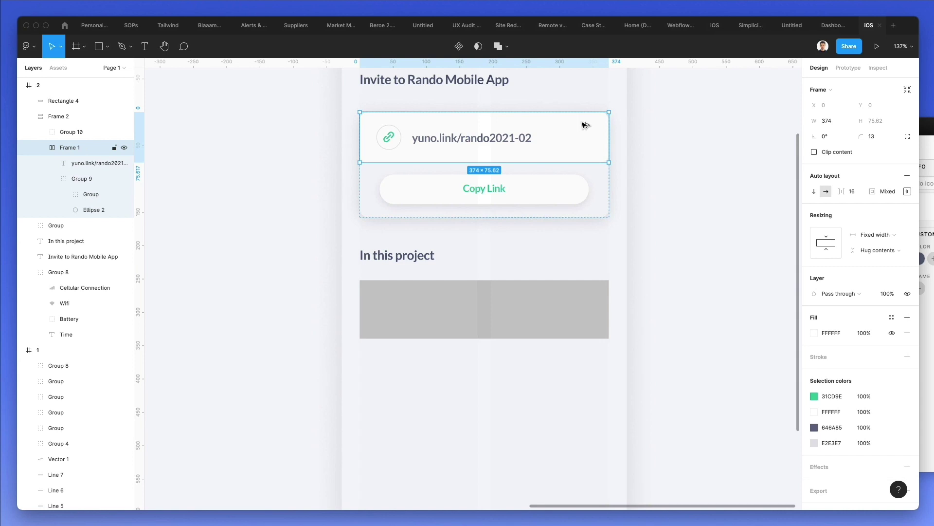
{"action": "left_click", "coordinate": [518, 288]}
{"action": "key", "text": "super+alt+v"}
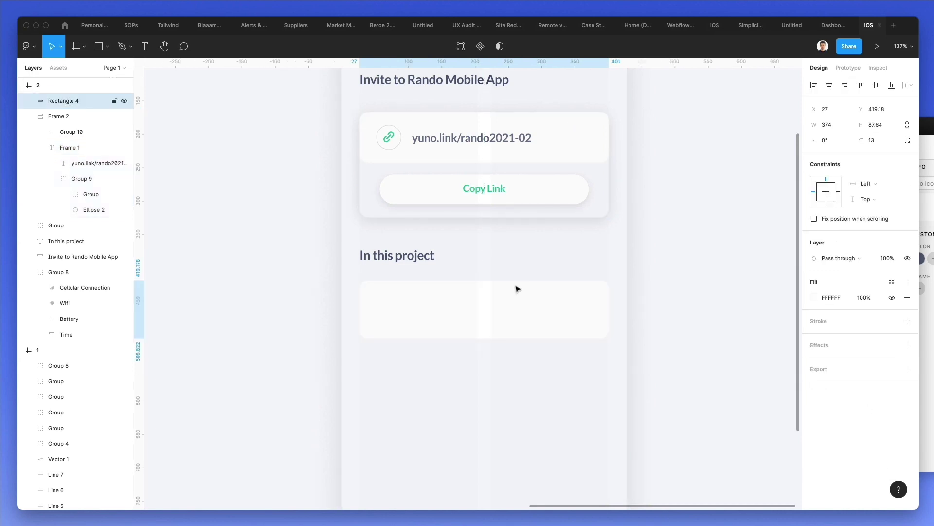
{"action": "left_click", "coordinate": [544, 263]}
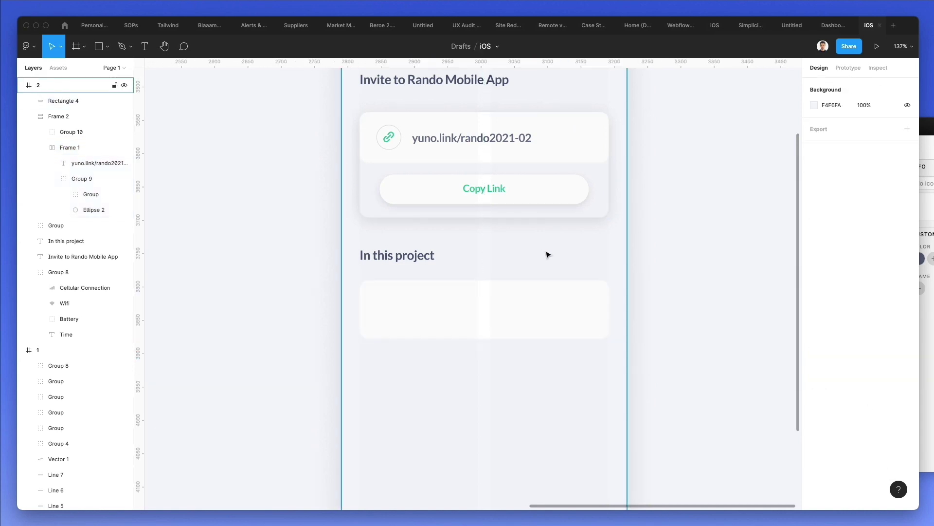
{"action": "scroll", "coordinate": [544, 263], "scroll_direction": "up", "scroll_amount": 2}
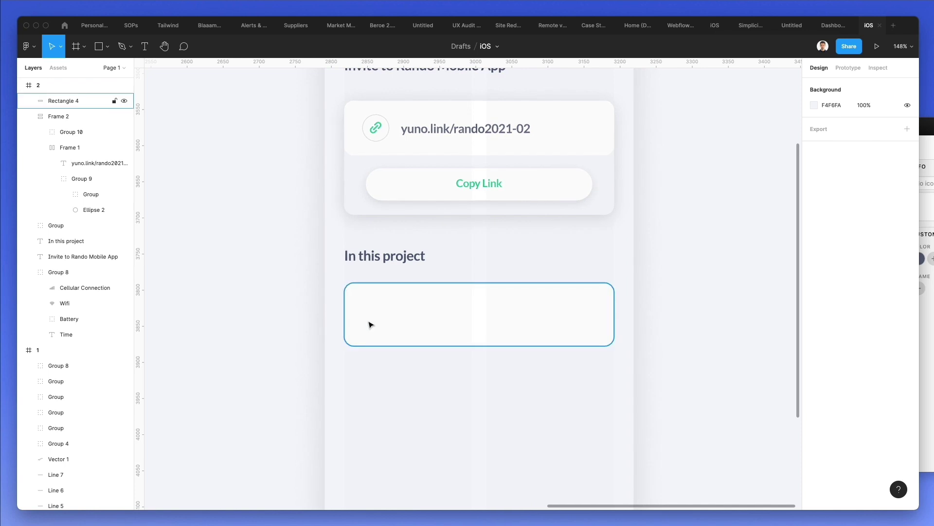
- Draw a small grey circle at the card's left and place a title copy beside it
{"action": "key", "text": "o"}
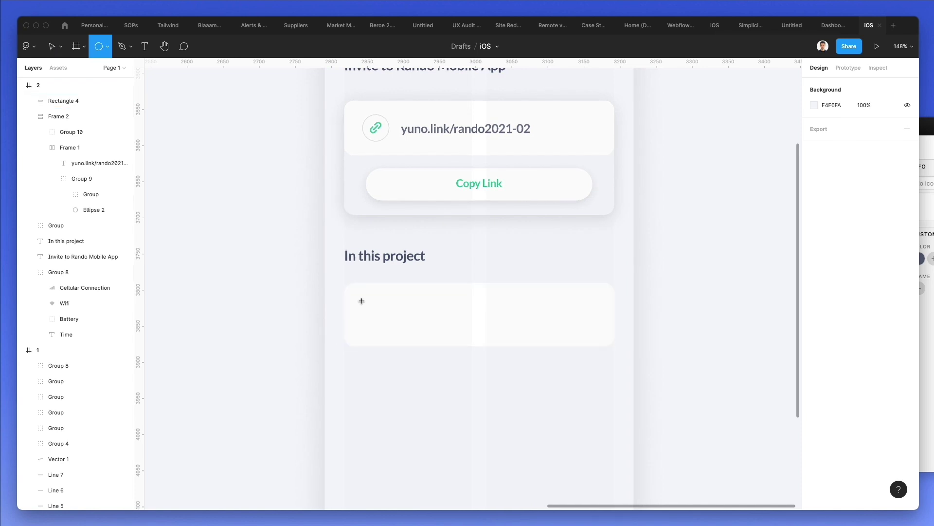
{"action": "mouse_move", "coordinate": [362, 301]}
{"action": "left_mouse_down"}
{"action": "mouse_move", "coordinate": [395, 334]}
{"action": "mouse_move", "coordinate": [381, 314]}
{"action": "left_mouse_up"}
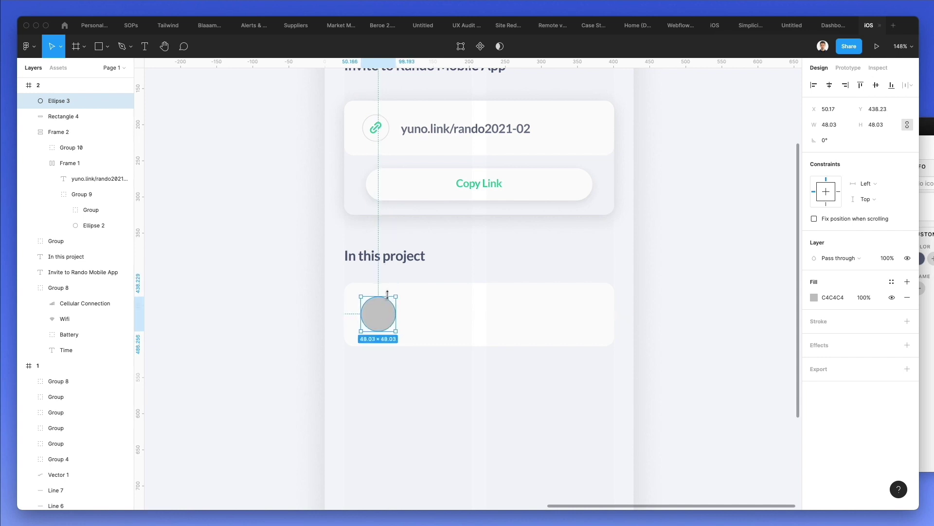
{"action": "left_click", "coordinate": [419, 314], "text": "shift"}
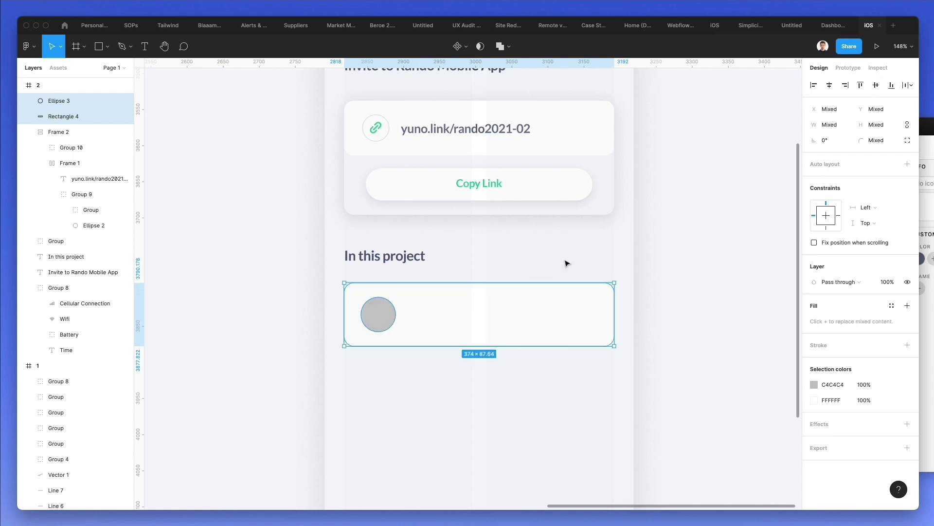
{"action": "key", "text": "Escape"}
{"action": "scroll", "coordinate": [438, 136], "scroll_direction": "up", "scroll_amount": 5}
{"action": "left_click_drag", "start_coordinate": [425, 164], "coordinate": [487, 401]}
- Set the card text to size 16 and replace it with a member's name
{"action": "scroll", "coordinate": [485, 401], "scroll_direction": "down", "scroll_amount": 1}
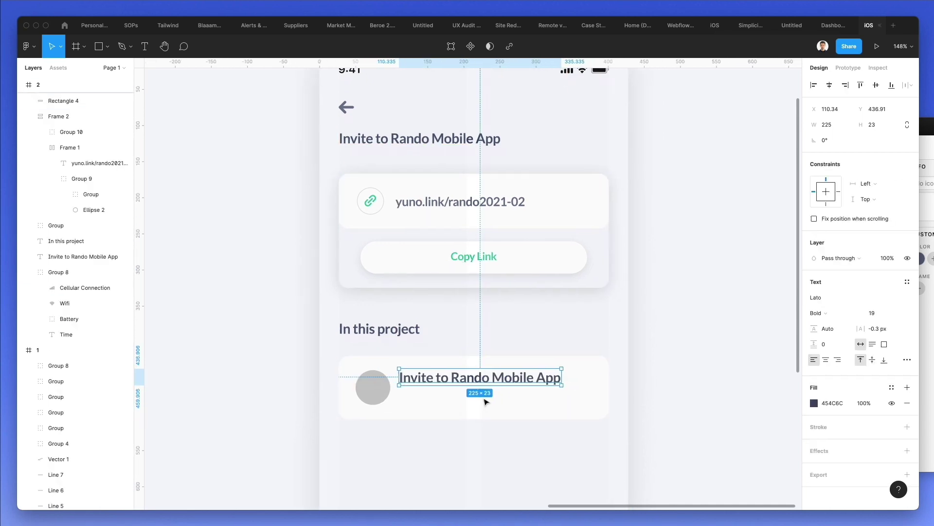
{"action": "left_click", "coordinate": [880, 313]}
{"action": "type", "text": "16"}
{"action": "key", "text": "Return"}
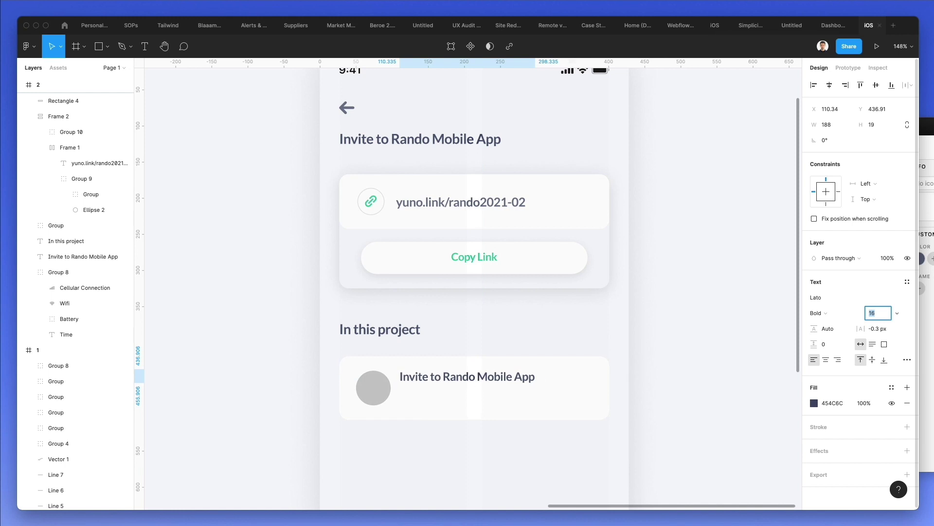
{"action": "left_click", "coordinate": [491, 376]}
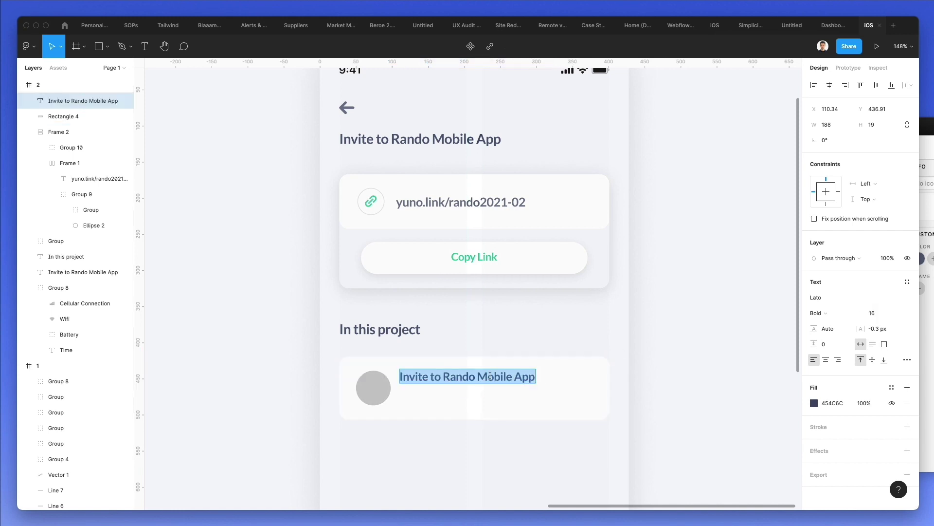
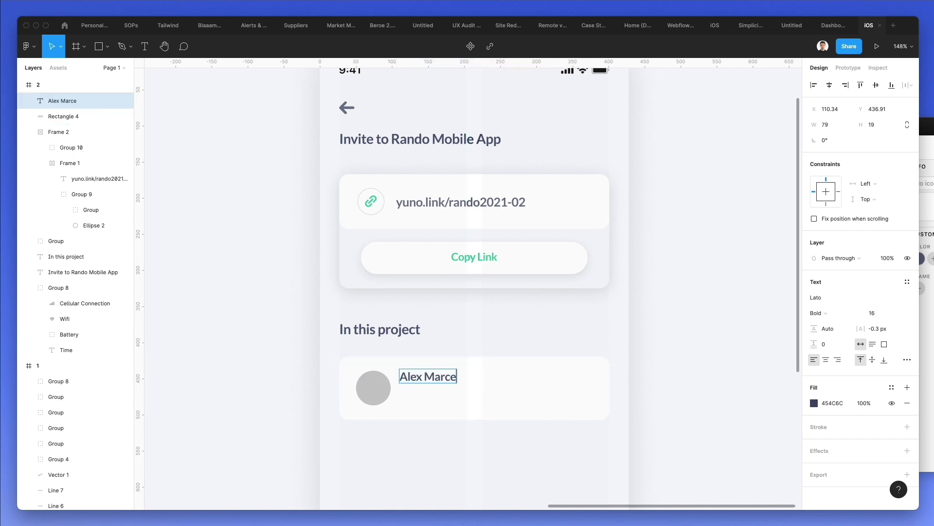
{"action": "key", "text": "Escape"}
{"action": "key", "text": "Right"}
{"action": "key", "text": "Right"}
{"action": "key", "text": "Right"}
{"action": "key", "text": "Right"}
{"action": "key", "text": "Right"}
{"action": "key", "text": "Right"}
{"action": "key", "text": "Down"}
- Paste a copy below the name, reword it to 'Member since 12 Nov' at size 13
{"action": "key", "text": "super+v"}
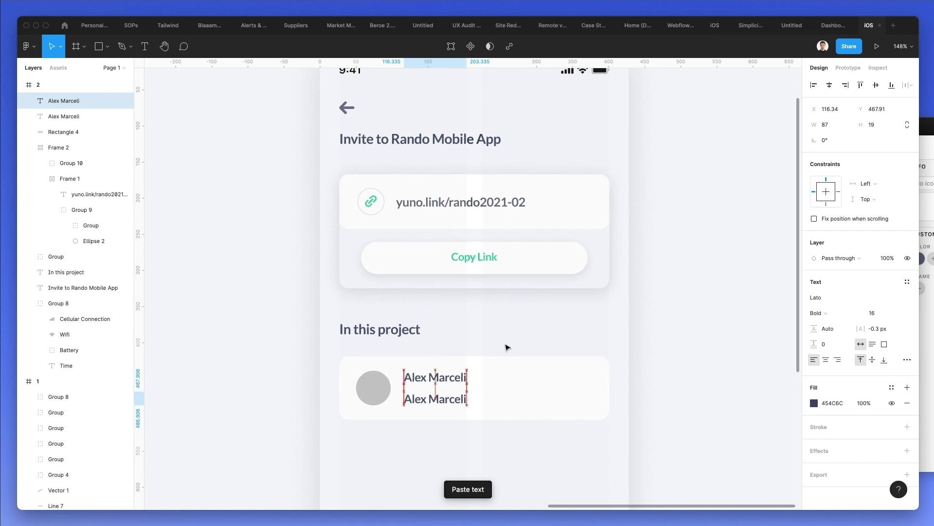
{"action": "key", "text": "Up"}
{"action": "key", "text": "Up"}
{"action": "key", "text": "Return"}
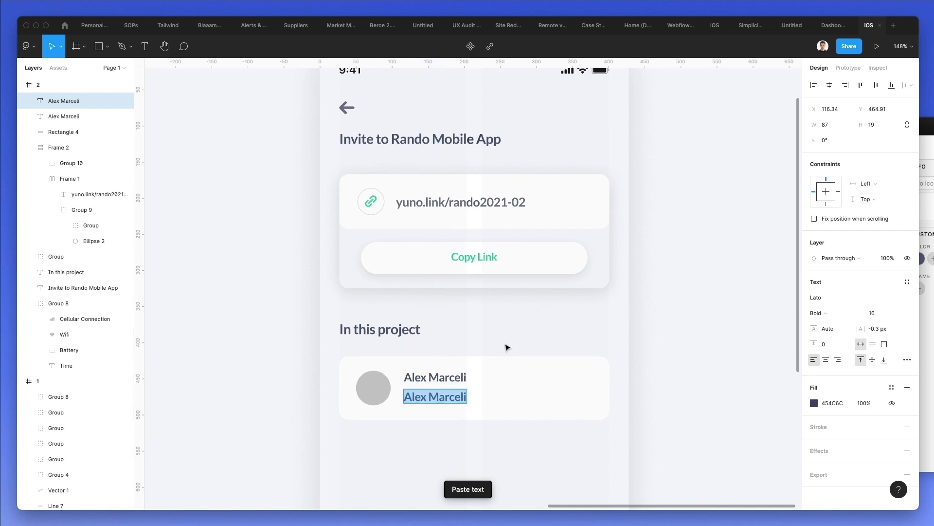
{"action": "type", "text": "Member"}
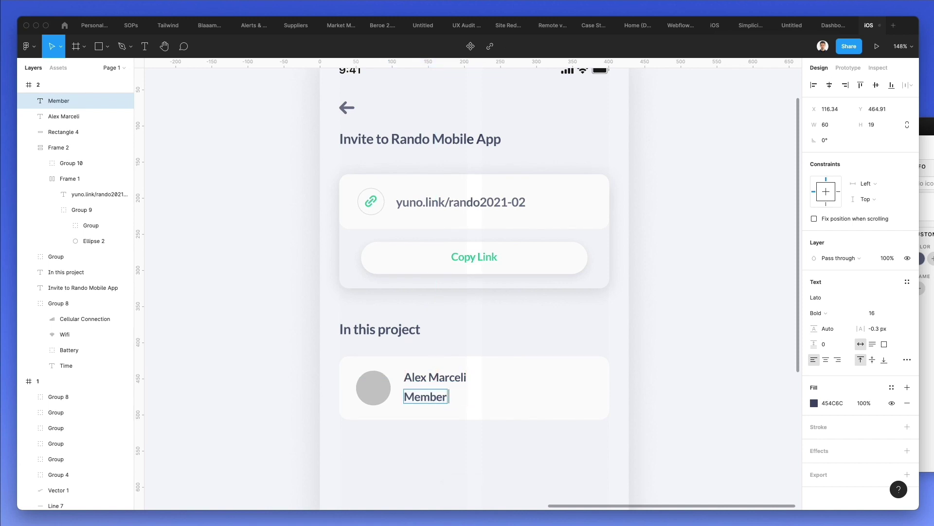
{"action": "type", "text": " since 12 Nov"}
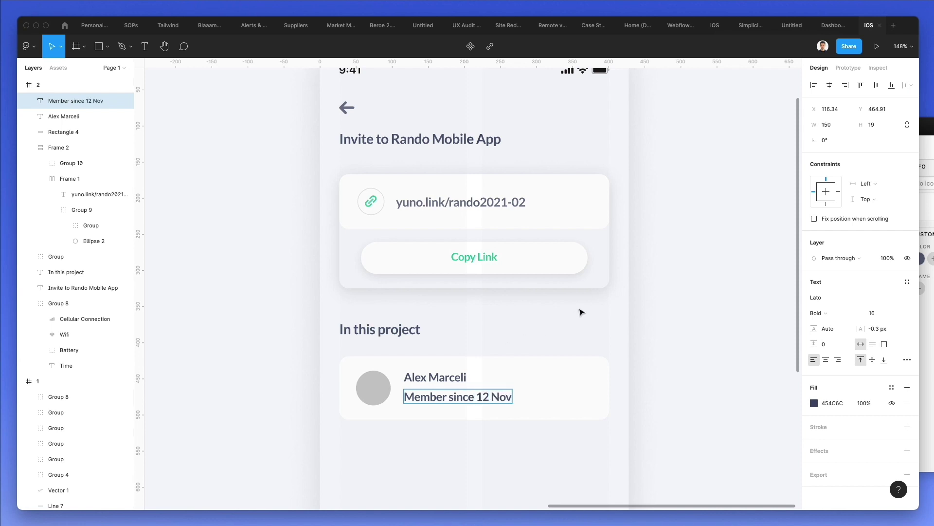
{"action": "key", "text": "Escape"}
{"action": "left_click", "coordinate": [874, 312]}
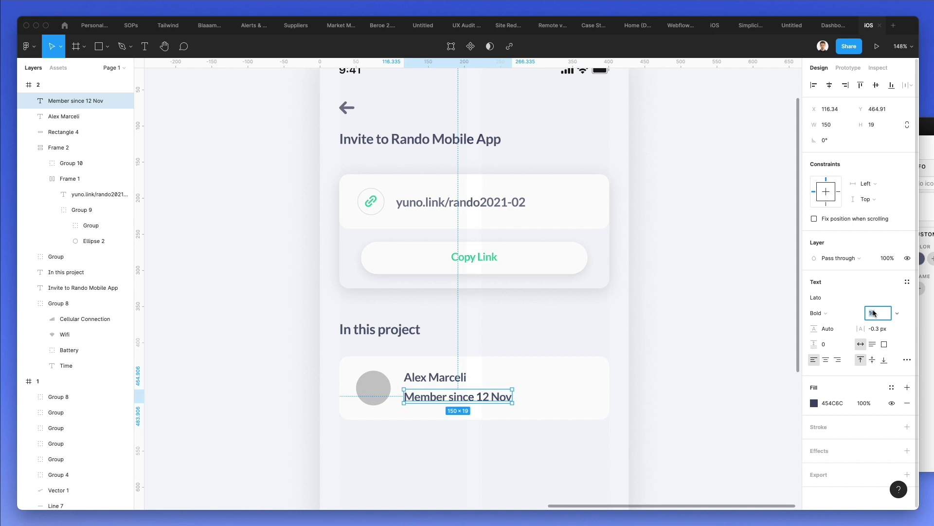
{"action": "key", "text": "Down"}
{"action": "key", "text": "Down"}
{"action": "key", "text": "Down"}
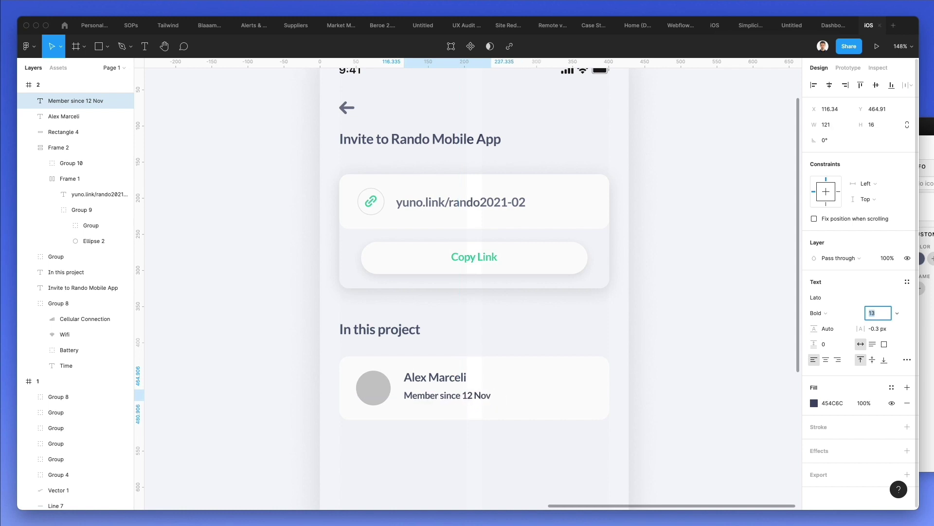
- Colour the subtitle grey 8C91A7 and nudge name and subtitle down slightly
{"action": "scroll", "coordinate": [441, 385], "scroll_direction": "down", "scroll_amount": 2}
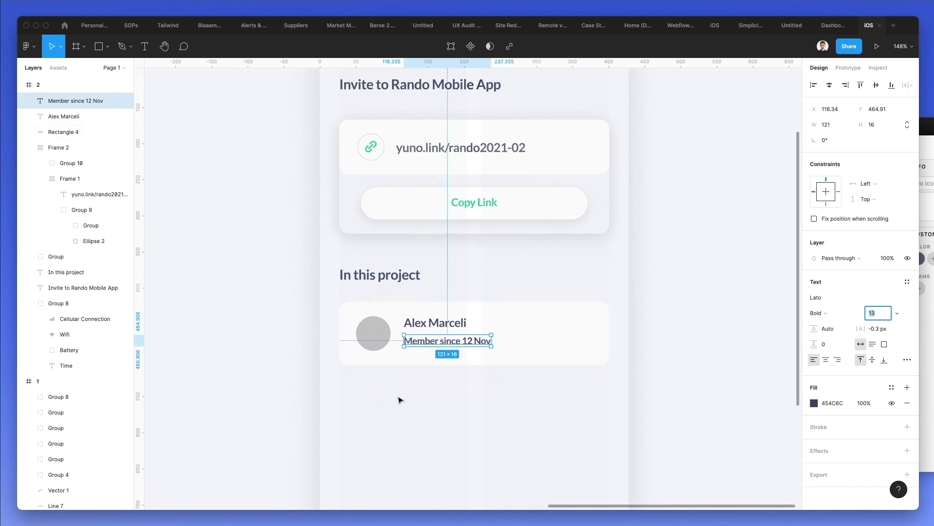
{"action": "left_click", "coordinate": [813, 402]}
{"action": "left_click", "coordinate": [714, 310]}
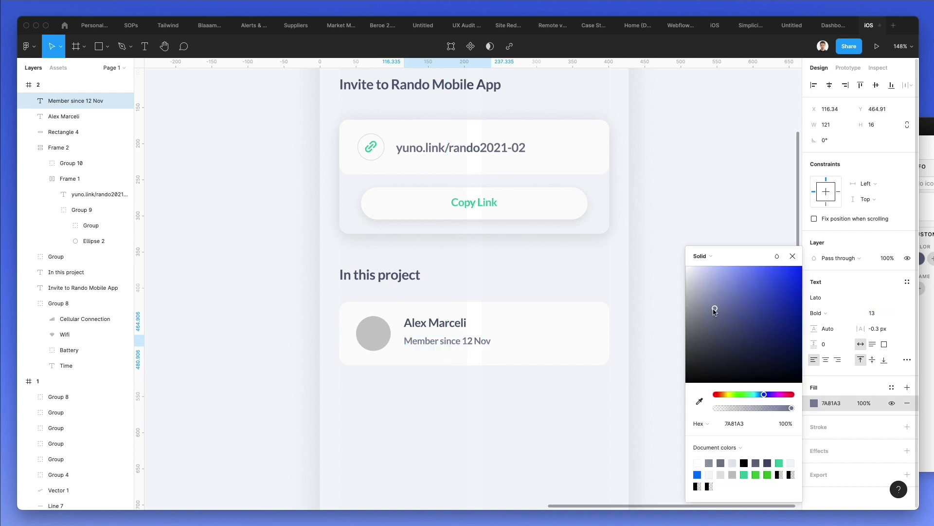
{"action": "left_click_drag", "start_coordinate": [714, 310], "coordinate": [702, 306]}
{"action": "left_click", "coordinate": [413, 319], "text": "shift"}
{"action": "left_click_drag", "start_coordinate": [411, 319], "coordinate": [415, 316]}
{"action": "left_click", "coordinate": [517, 276]}
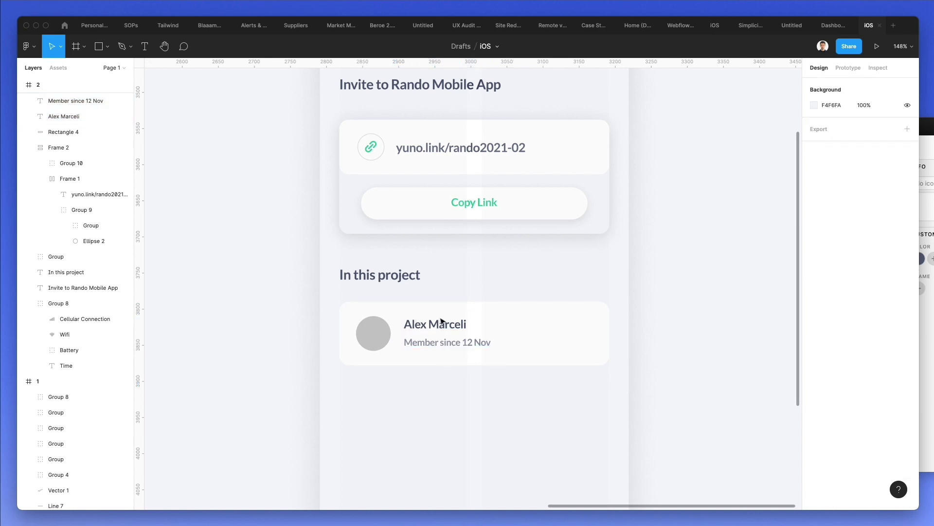
- Stack the name and Member since 12 Nov texts in a vertical auto layout
{"action": "left_click", "coordinate": [372, 330]}
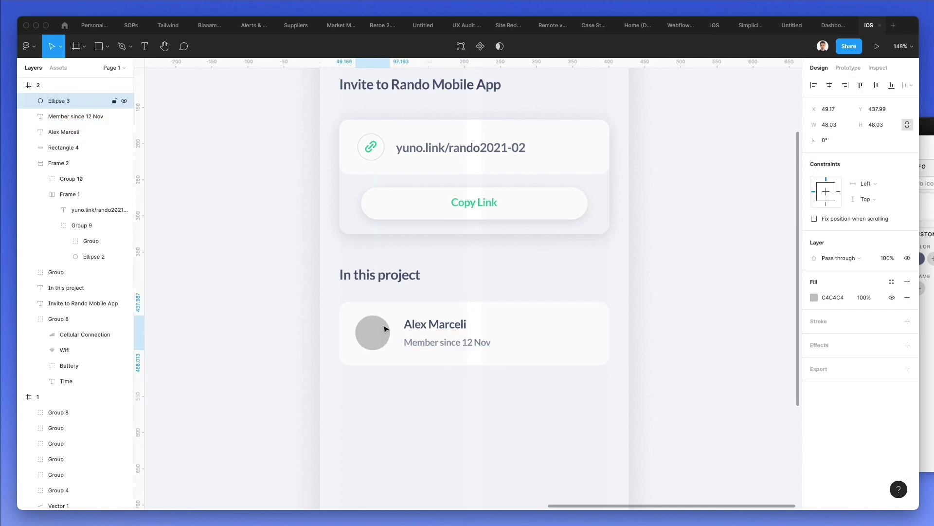
{"action": "left_click", "coordinate": [520, 277]}
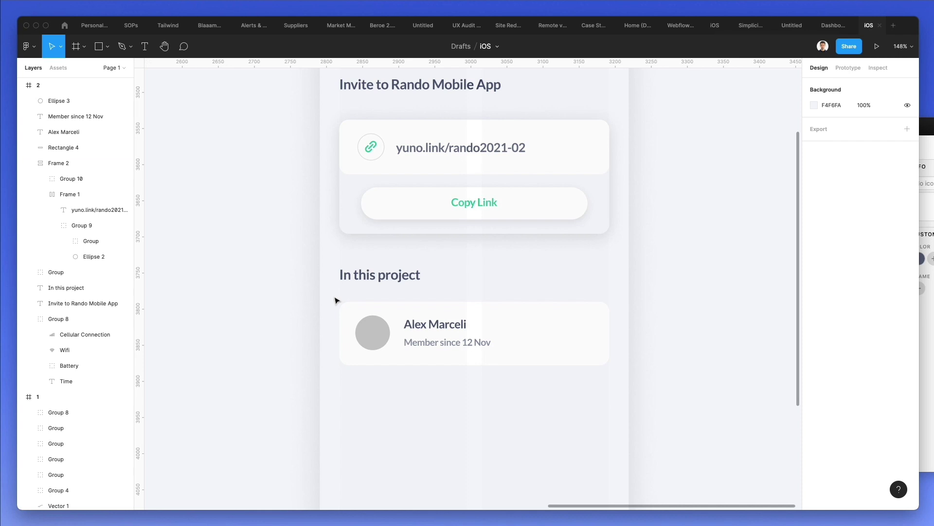
{"action": "left_click_drag", "start_coordinate": [336, 301], "coordinate": [474, 381]}
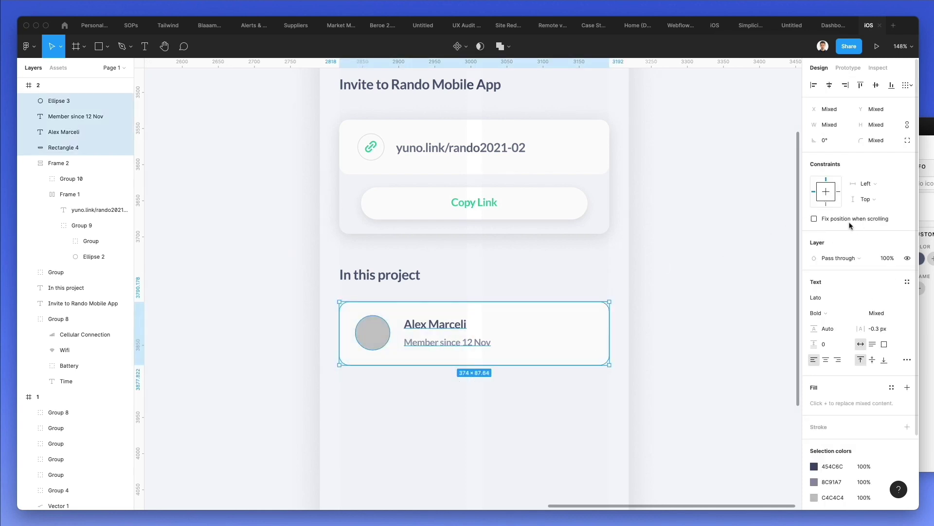
{"action": "left_click", "coordinate": [438, 390]}
{"action": "left_click_drag", "start_coordinate": [462, 398], "coordinate": [418, 290]}
{"action": "left_click", "coordinate": [371, 329]}
{"action": "left_click", "coordinate": [430, 325], "text": "shift"}
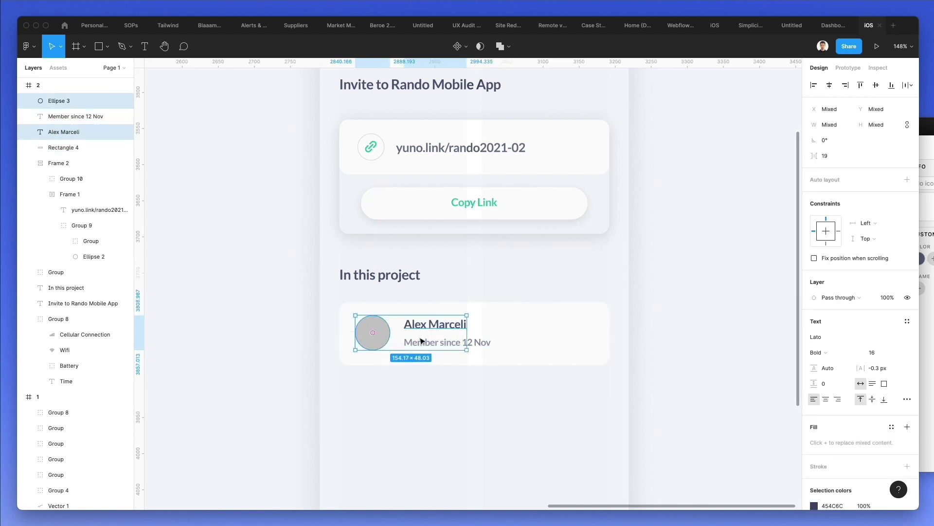
{"action": "left_click", "coordinate": [421, 341]}
{"action": "left_click", "coordinate": [425, 325], "text": "shift"}
{"action": "key", "text": "shift+a"}
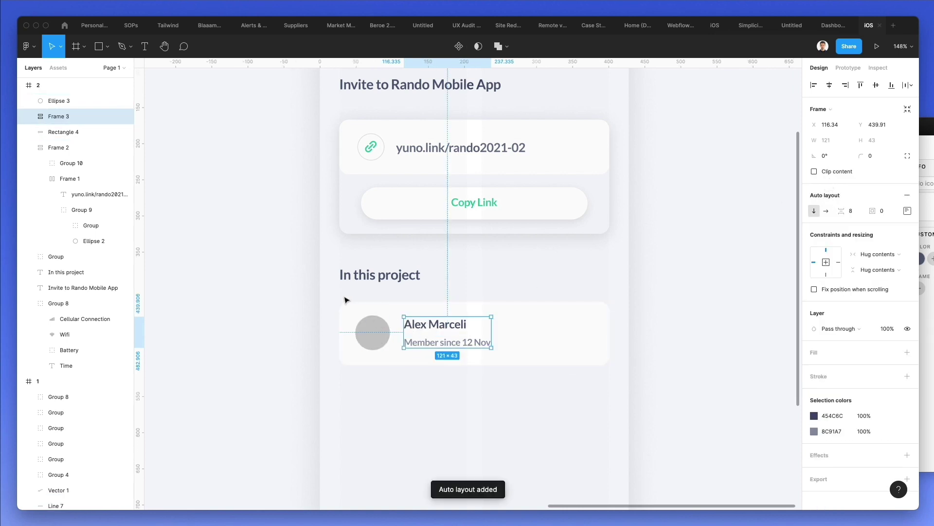
- Wrap the avatar, text block and card background in a horizontal auto layout
{"action": "left_click_drag", "start_coordinate": [342, 299], "coordinate": [473, 346]}
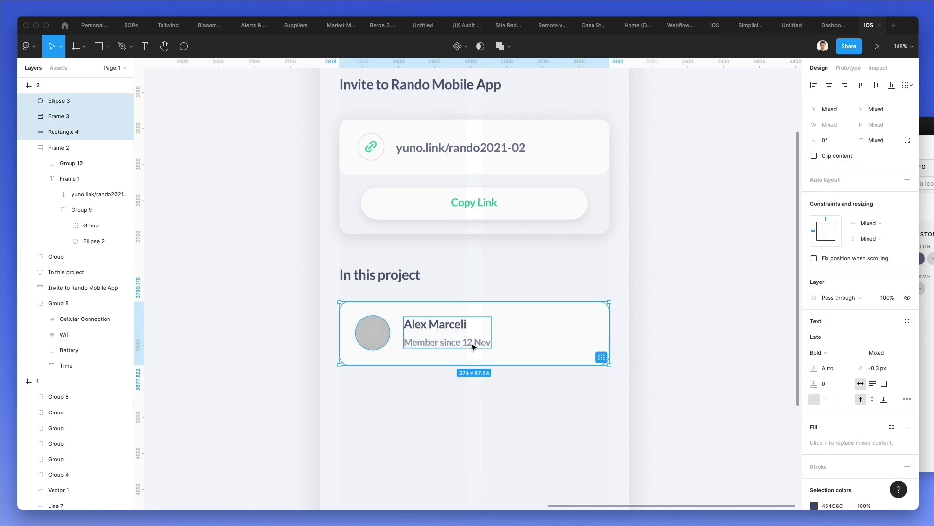
{"action": "left_click", "coordinate": [826, 182]}
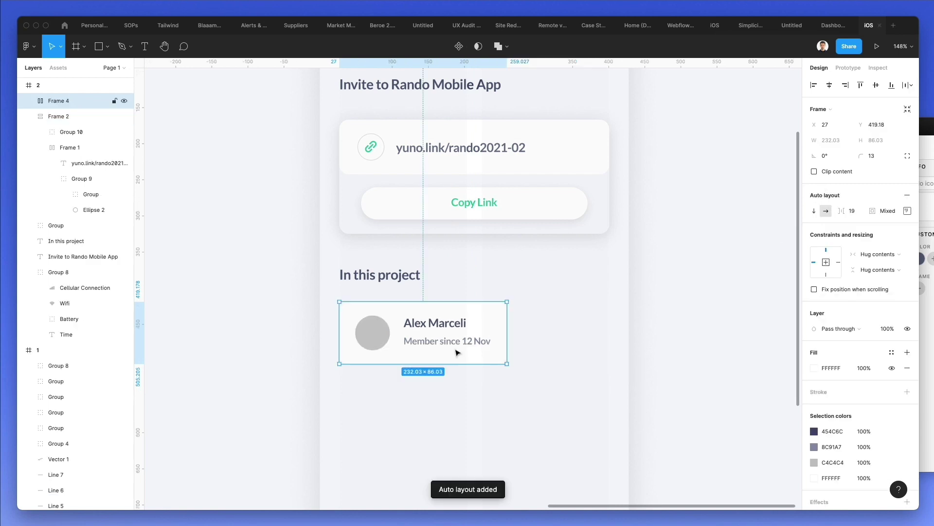
{"action": "left_click", "coordinate": [427, 375]}
{"action": "left_click", "coordinate": [428, 323]}
{"action": "left_click", "coordinate": [426, 319]}
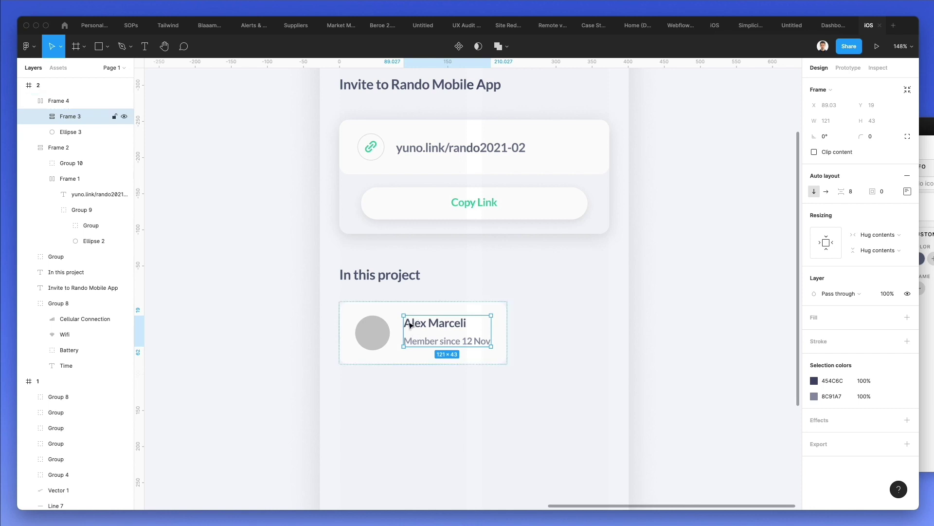
{"action": "mouse_move", "coordinate": [417, 335]}
{"action": "left_mouse_down"}
{"action": "mouse_move", "coordinate": [360, 330]}
{"action": "mouse_move", "coordinate": [428, 335]}
{"action": "left_mouse_up"}
- Widen the member card to 374 across the phone screen
{"action": "scroll", "coordinate": [462, 287], "scroll_direction": "right", "scroll_amount": 1}
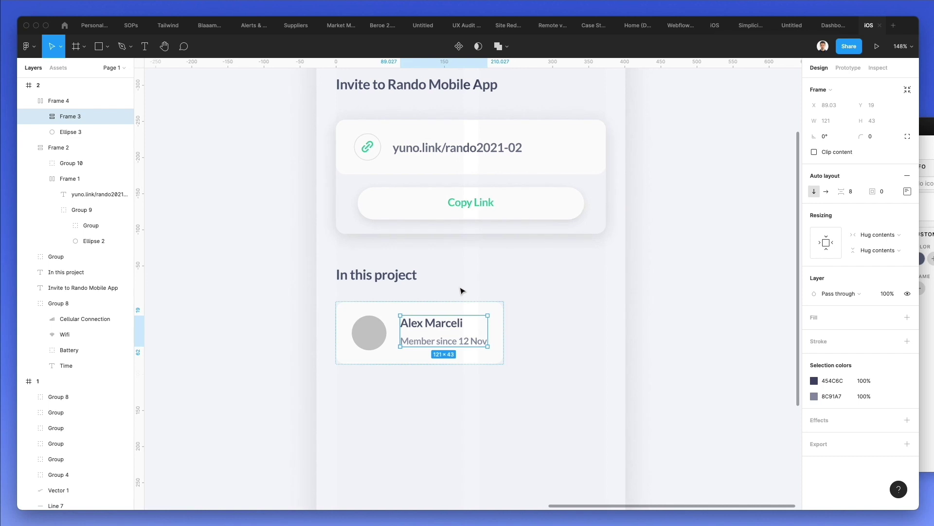
{"action": "left_click", "coordinate": [468, 280]}
{"action": "left_click", "coordinate": [496, 315]}
{"action": "left_click_drag", "start_coordinate": [503, 327], "coordinate": [606, 329]}
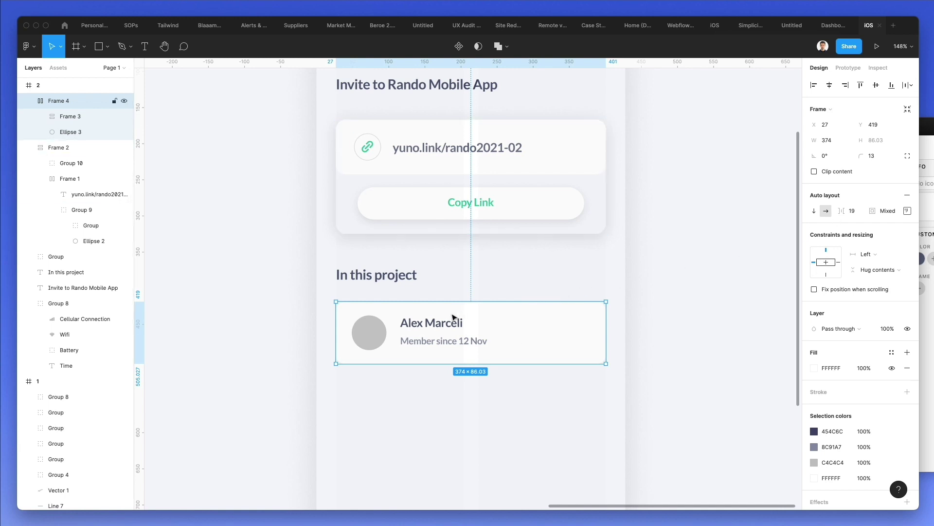
- Make the member card a component and place a copy below it
{"action": "left_click", "coordinate": [459, 46]}
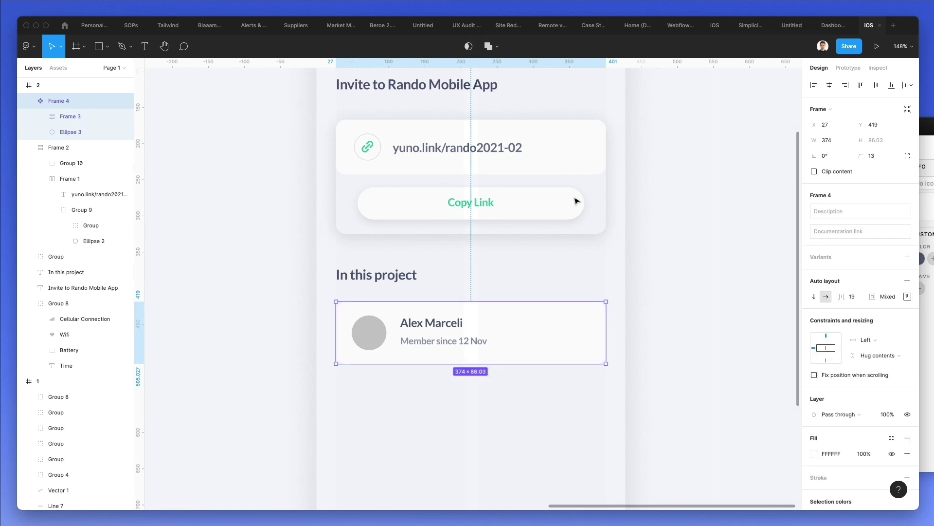
{"action": "scroll", "coordinate": [537, 328], "scroll_direction": "down", "scroll_amount": 2}
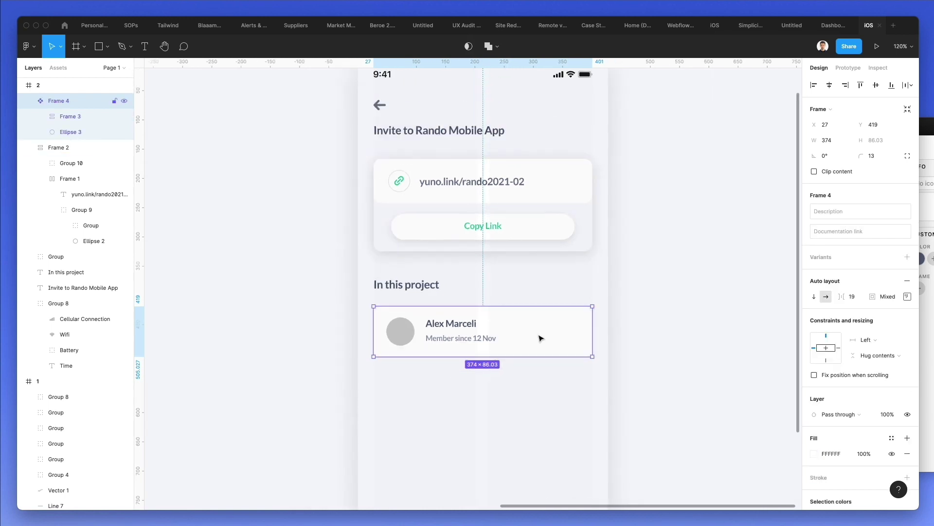
{"action": "left_click_drag", "start_coordinate": [538, 336], "coordinate": [477, 350]}
- Duplicate the card twice more and space all four cards 28 apart
{"action": "scroll", "coordinate": [511, 334], "scroll_direction": "down", "scroll_amount": 2}
{"action": "scroll", "coordinate": [477, 350], "scroll_direction": "down", "scroll_amount": 3}
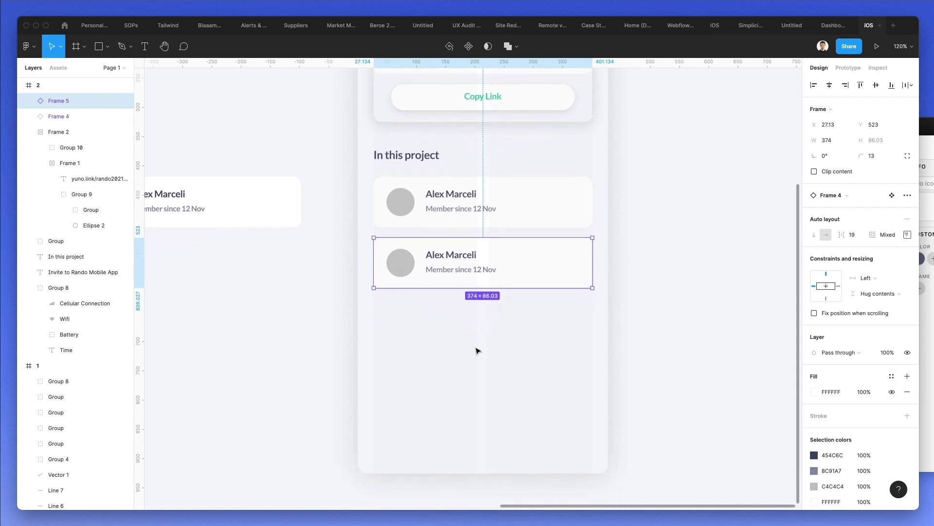
{"action": "key", "text": "super+d"}
{"action": "key", "text": "super+d"}
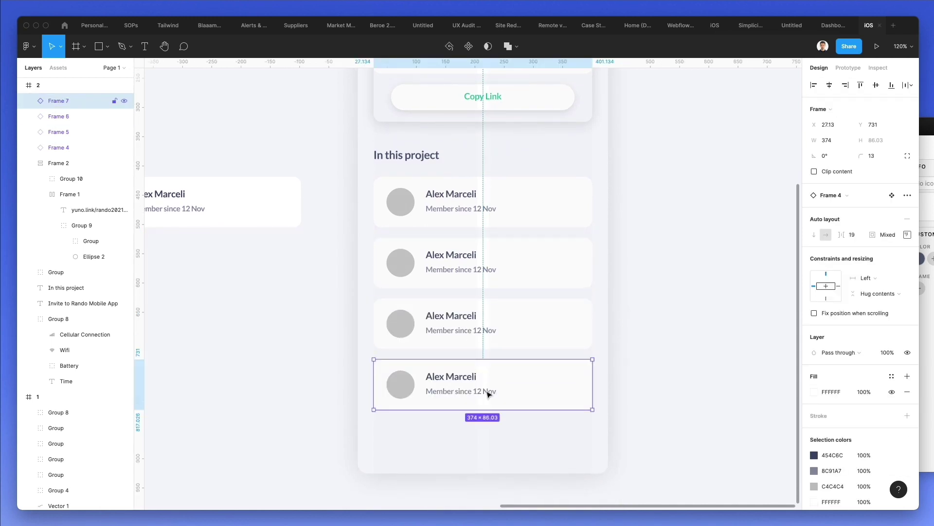
{"action": "left_click_drag", "start_coordinate": [501, 371], "coordinate": [587, 187]}
{"action": "left_click_drag", "start_coordinate": [483, 230], "coordinate": [483, 233]}
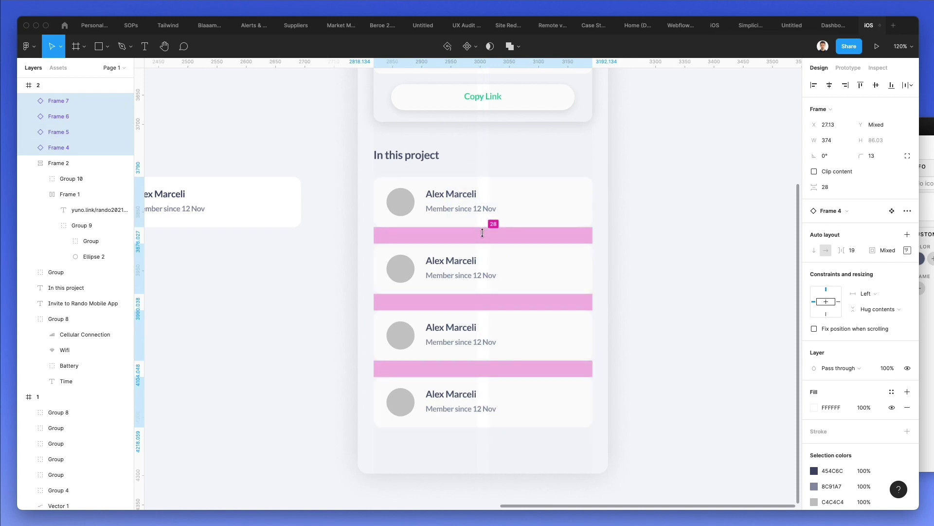
{"action": "left_click", "coordinate": [616, 271]}
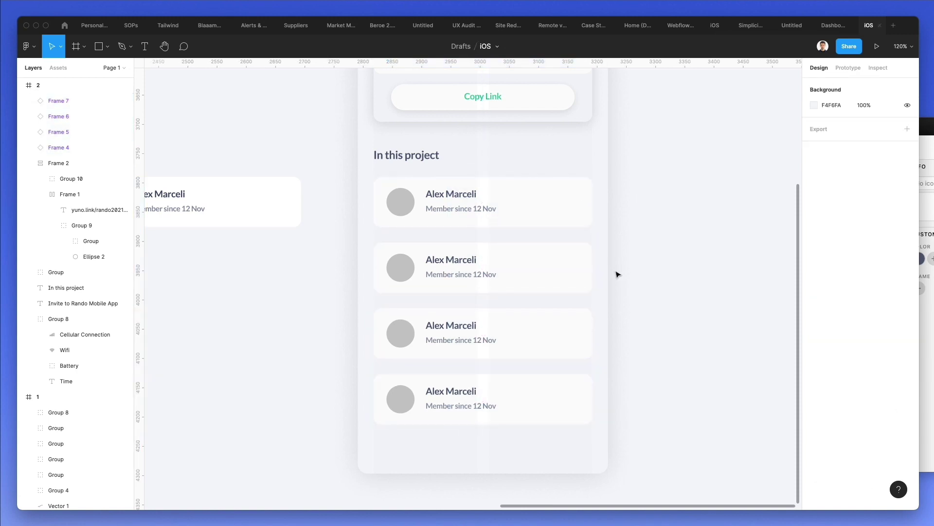
{"action": "scroll", "coordinate": [584, 285], "scroll_direction": "up", "scroll_amount": 2}
{"action": "scroll", "coordinate": [244, 261], "scroll_direction": "left", "scroll_amount": 4}
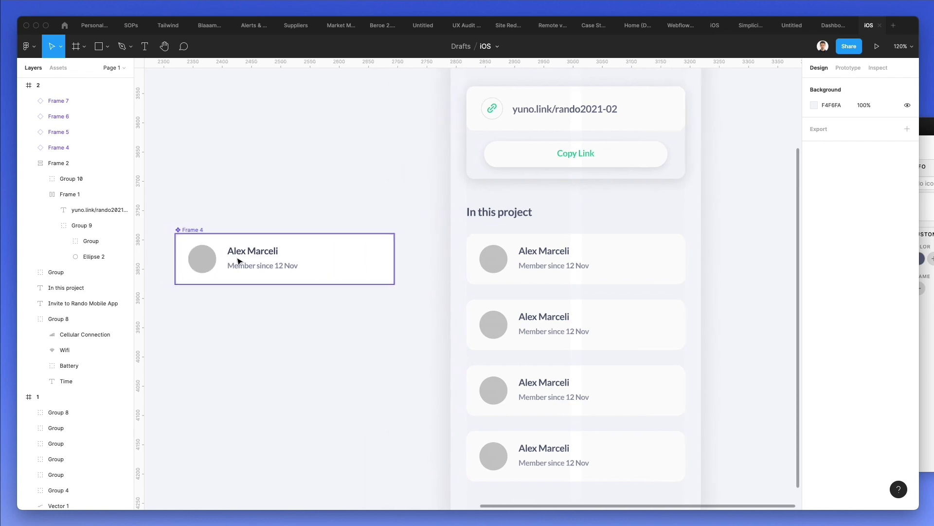
{"action": "left_click", "coordinate": [239, 254]}
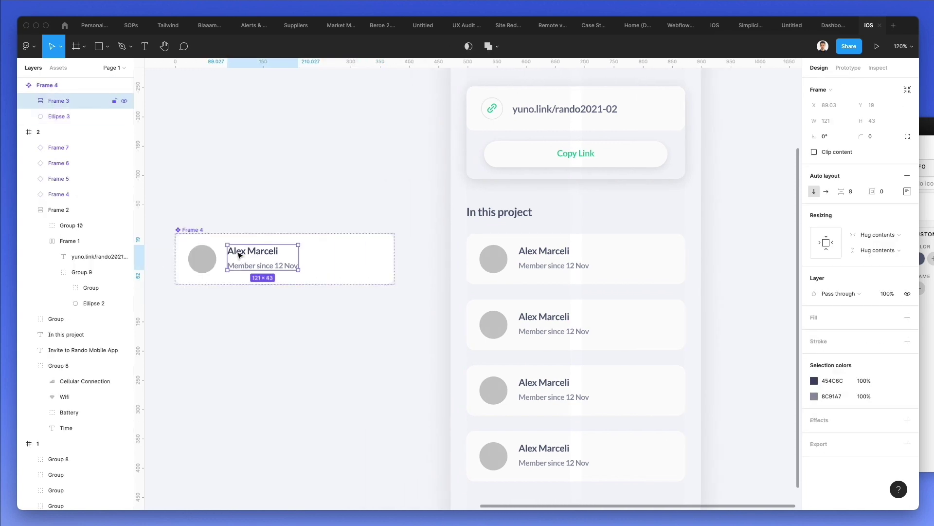
{"action": "left_click_drag", "start_coordinate": [239, 254], "coordinate": [204, 257]}
{"action": "left_click", "coordinate": [366, 248]}
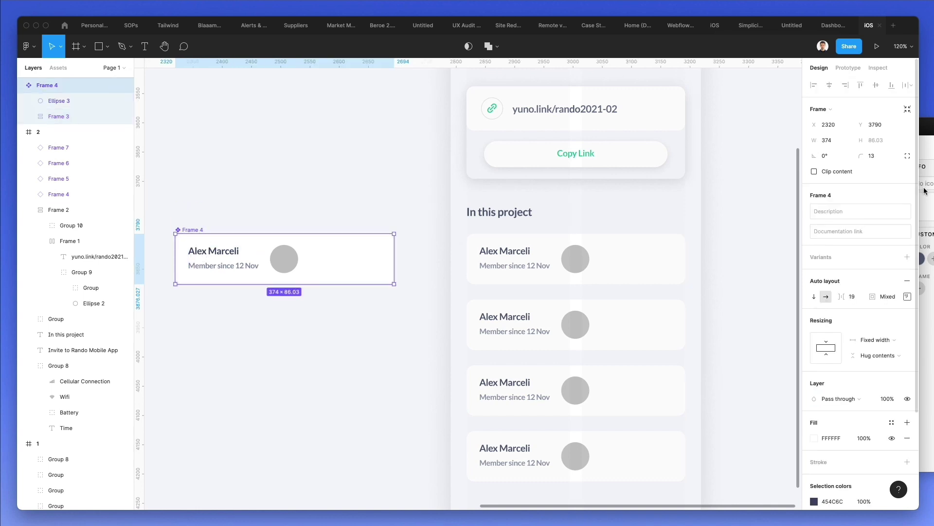
{"action": "left_click", "coordinate": [908, 296]}
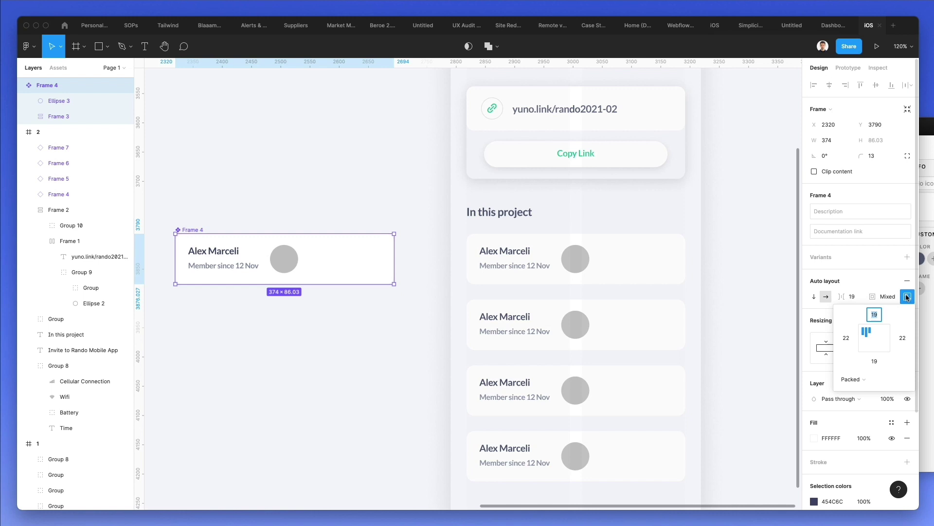
{"action": "left_click", "coordinate": [907, 297]}
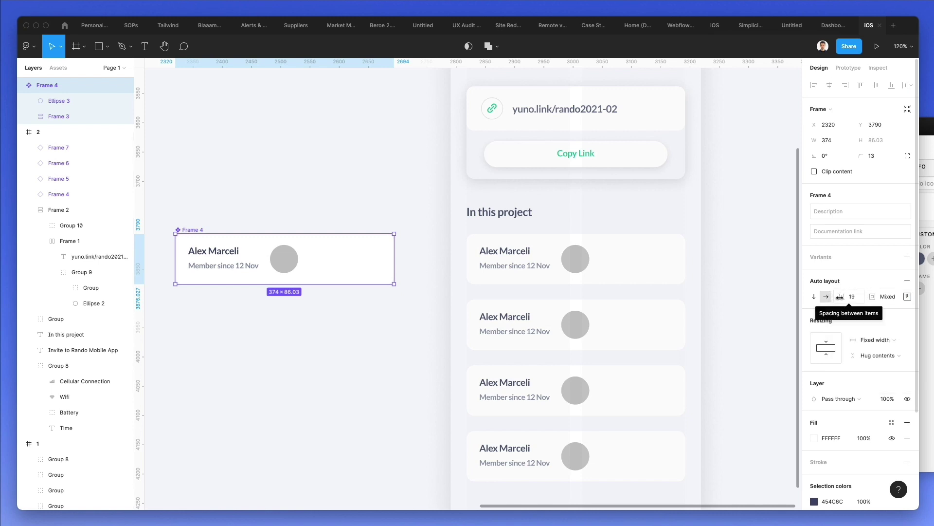
{"action": "left_click_drag", "start_coordinate": [831, 296], "coordinate": [82, 289]}
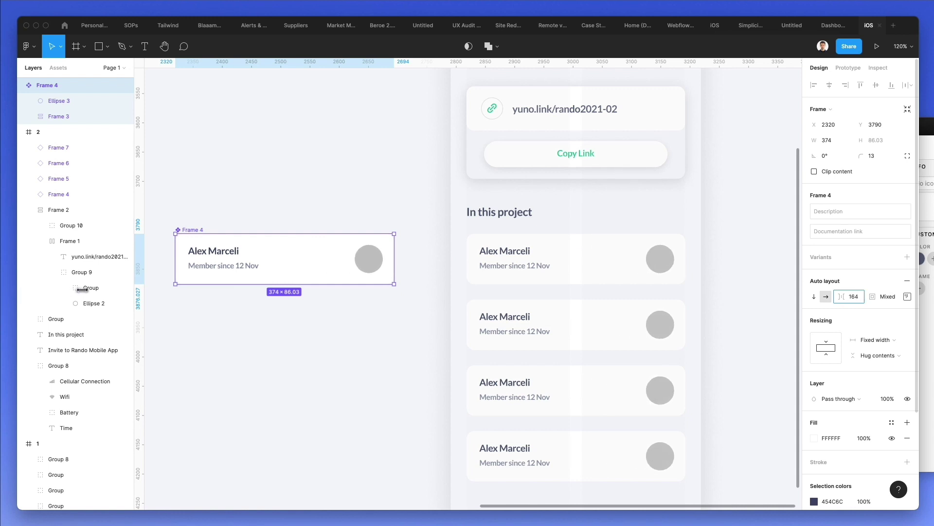
{"action": "left_click_drag", "start_coordinate": [81, 290], "coordinate": [848, 291]}
{"action": "left_click", "coordinate": [293, 260]}
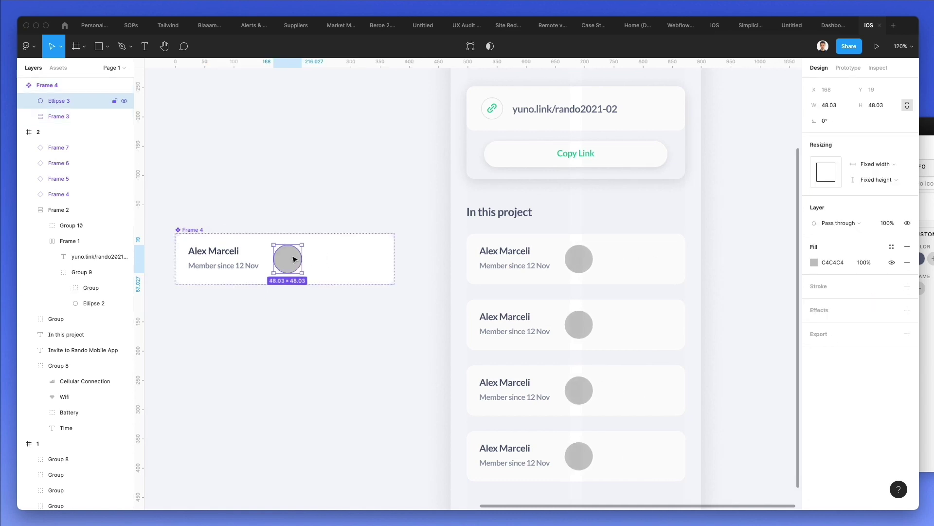
{"action": "left_click_drag", "start_coordinate": [294, 259], "coordinate": [189, 257]}
{"action": "left_click", "coordinate": [332, 178]}
{"action": "left_click", "coordinate": [248, 257]}
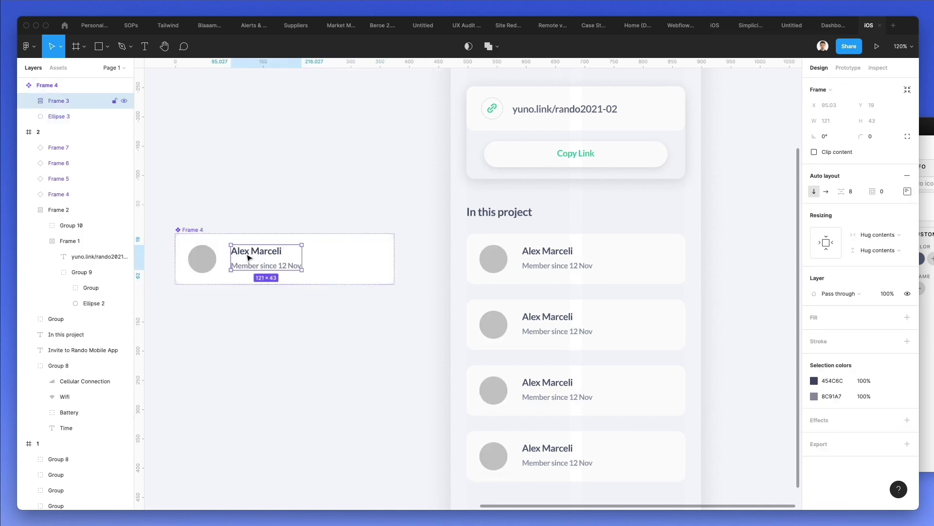
{"action": "left_click", "coordinate": [358, 244]}
{"action": "left_click_drag", "start_coordinate": [836, 292], "coordinate": [825, 295]}
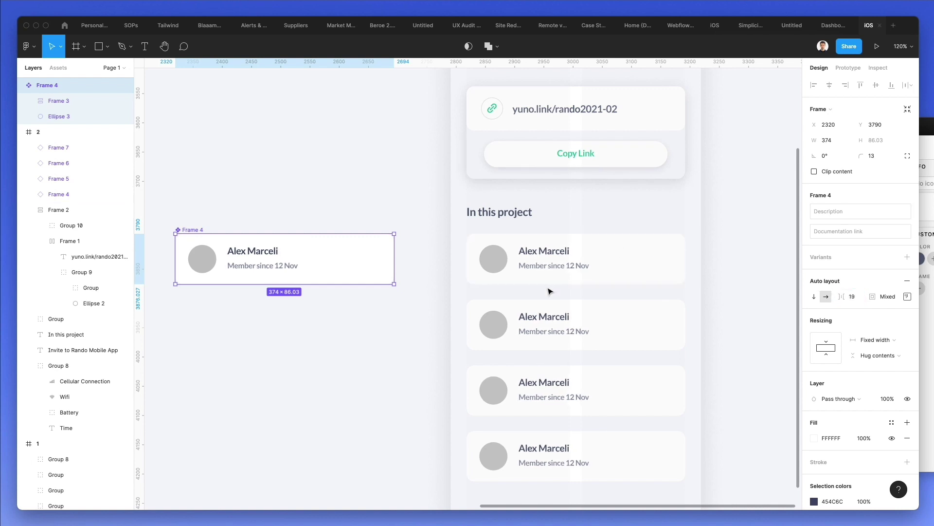
- Run the Content Reel plugin from the main menu's Plugins list
{"action": "left_click", "coordinate": [390, 224]}
{"action": "scroll", "coordinate": [389, 224], "scroll_direction": "right", "scroll_amount": 3}
{"action": "scroll", "coordinate": [390, 225], "scroll_direction": "down", "scroll_amount": 2}
{"action": "left_click", "coordinate": [28, 46]}
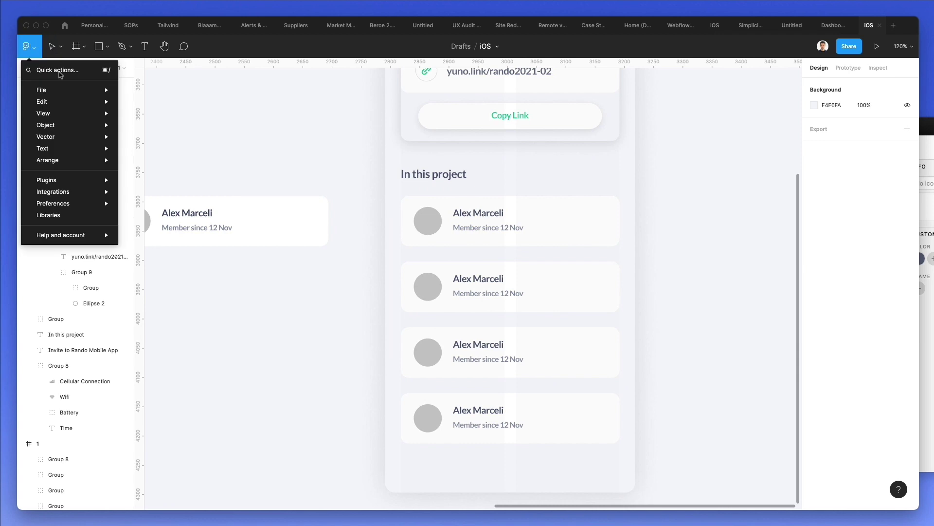
{"action": "mouse_move", "coordinate": [71, 178]}
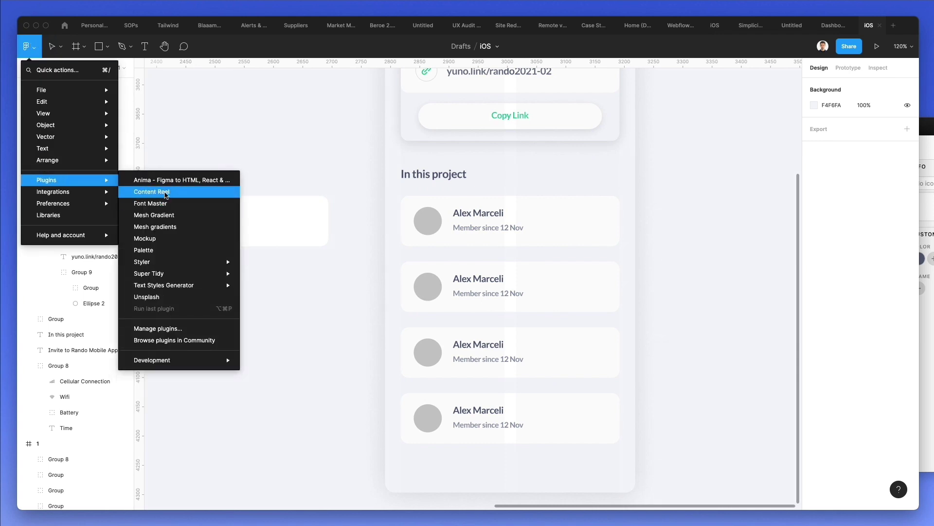
{"action": "left_click", "coordinate": [166, 195]}
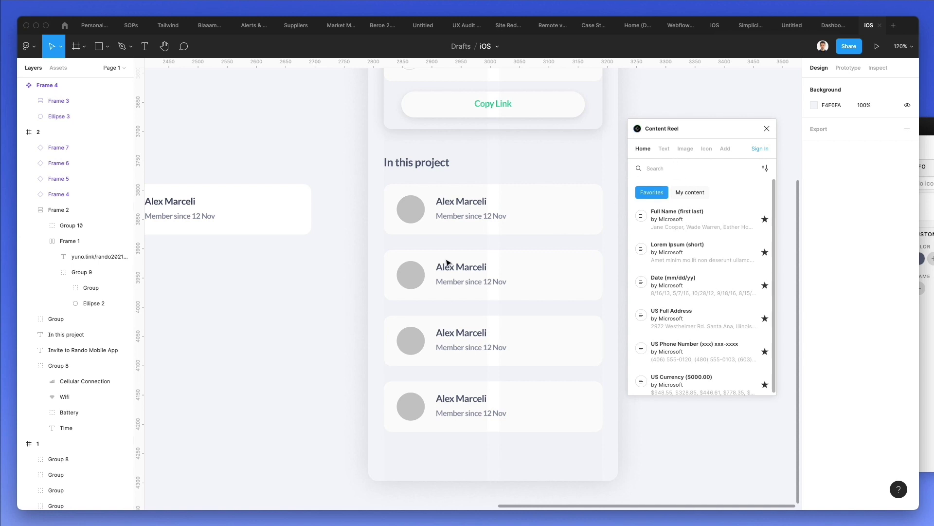
- Fill the first and third cards' avatars with photos from Content Reel's female avatar collection
{"action": "left_click", "coordinate": [686, 149]}
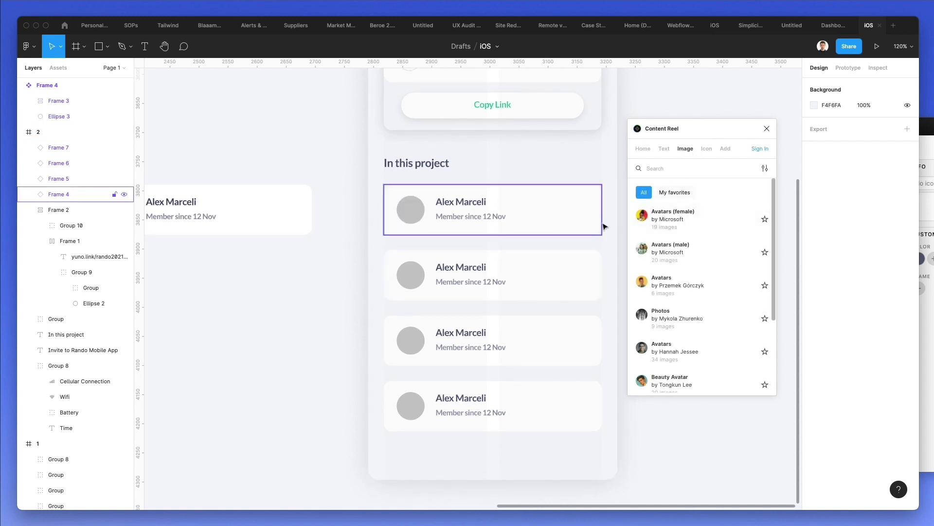
{"action": "scroll", "coordinate": [691, 205], "scroll_direction": "down", "scroll_amount": 1}
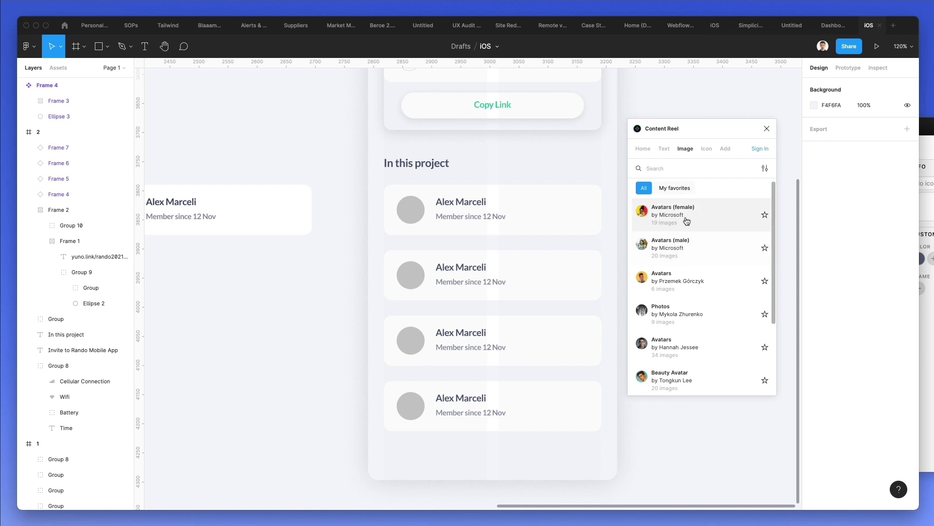
{"action": "left_click", "coordinate": [684, 224]}
{"action": "left_click", "coordinate": [412, 210]}
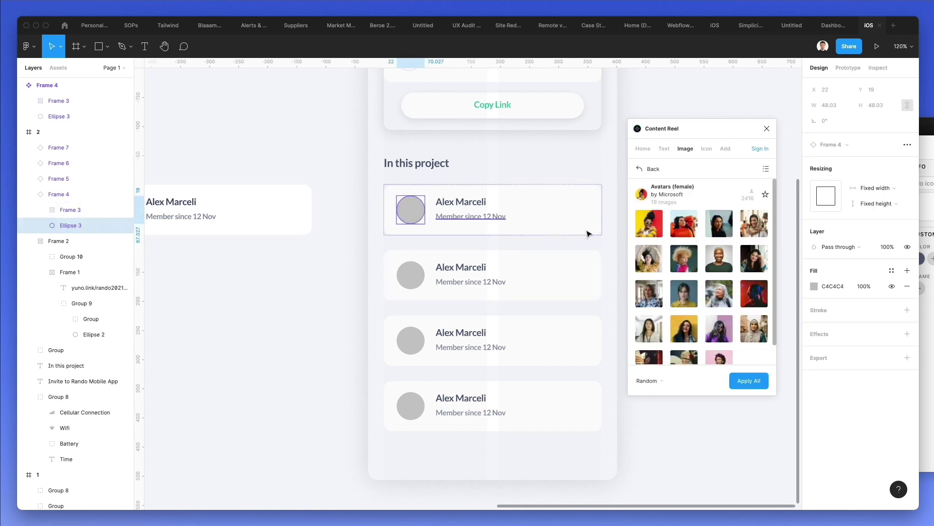
{"action": "scroll", "coordinate": [681, 272], "scroll_direction": "down", "scroll_amount": 1}
{"action": "left_click", "coordinate": [651, 307]}
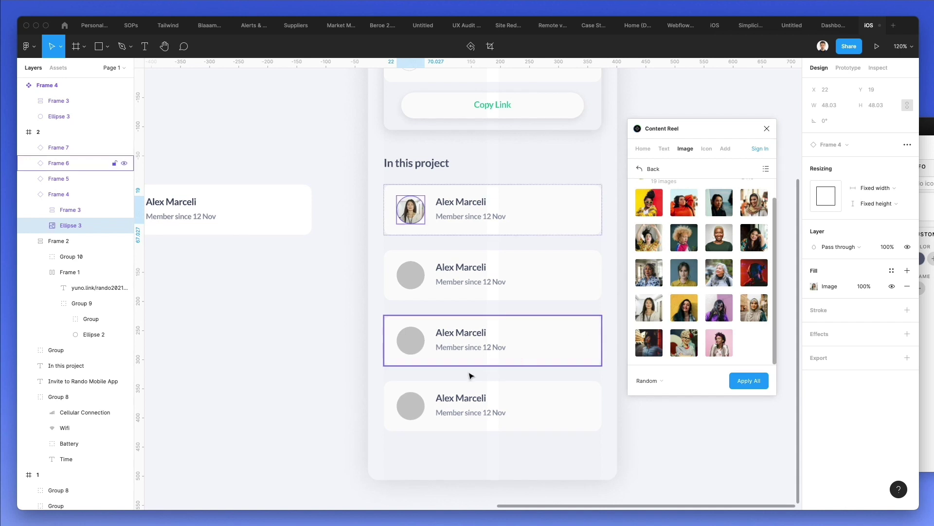
{"action": "left_click", "coordinate": [410, 340]}
{"action": "left_click", "coordinate": [410, 341]}
{"action": "left_click", "coordinate": [721, 342]}
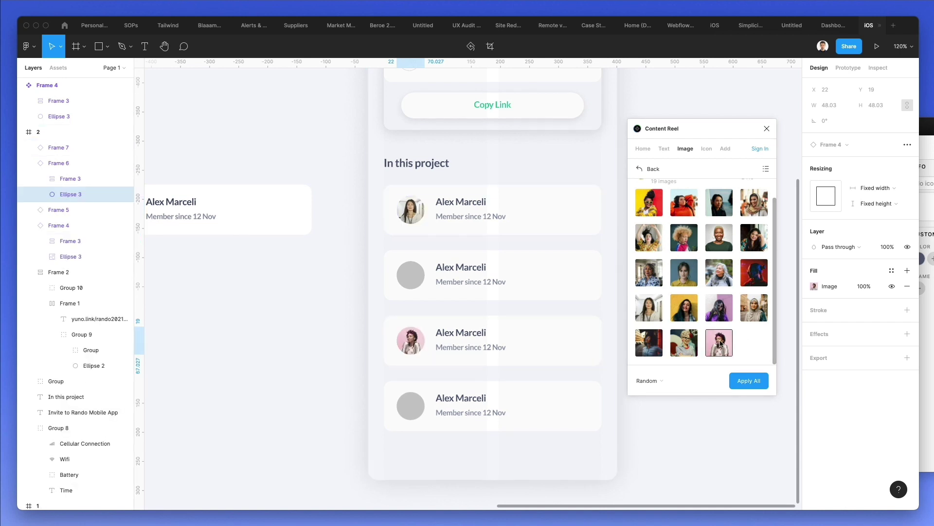
- Fill the second card's avatar with a woman's photo and the fourth from another set
{"action": "double_click", "coordinate": [415, 287]}
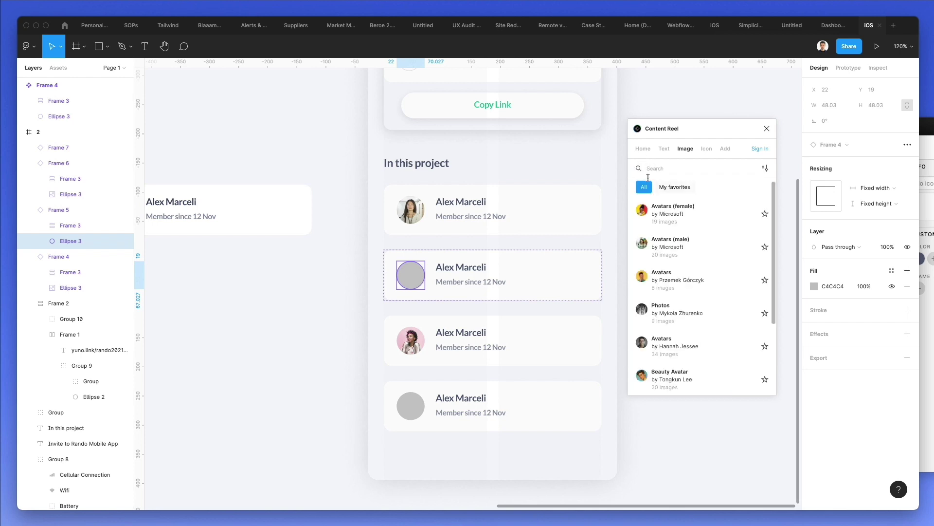
{"action": "left_click", "coordinate": [688, 249]}
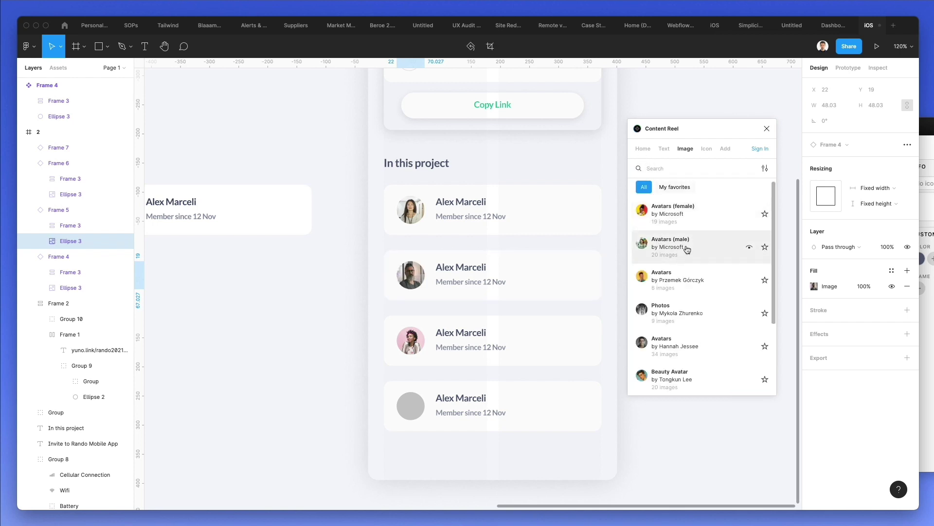
{"action": "left_click", "coordinate": [678, 283]}
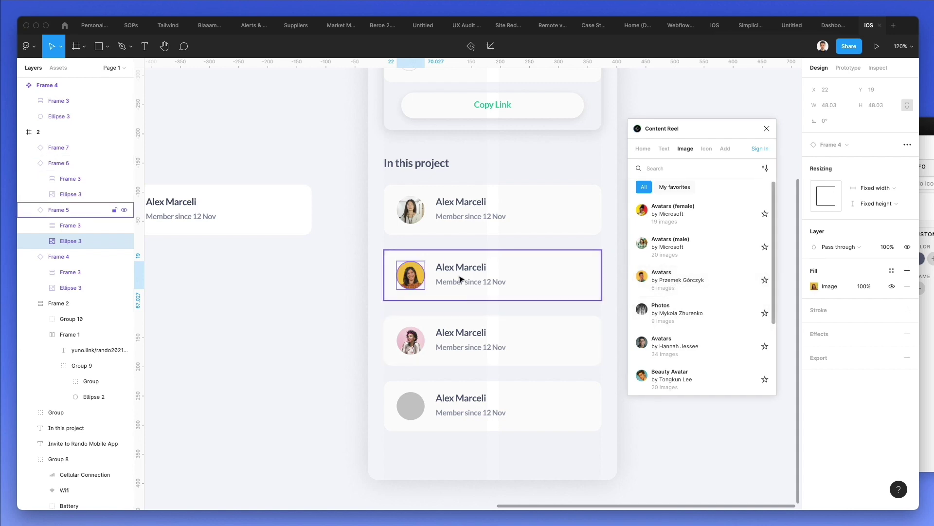
{"action": "scroll", "coordinate": [471, 263], "scroll_direction": "up", "scroll_amount": 3}
{"action": "scroll", "coordinate": [471, 263], "scroll_direction": "down", "scroll_amount": 3}
{"action": "left_click", "coordinate": [411, 404]}
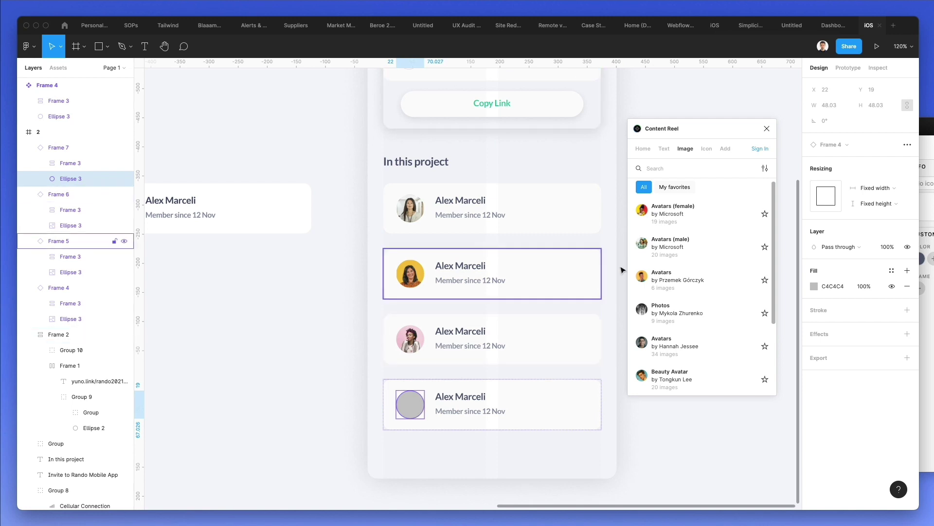
{"action": "scroll", "coordinate": [690, 268], "scroll_direction": "down", "scroll_amount": 3}
{"action": "left_click", "coordinate": [692, 272]}
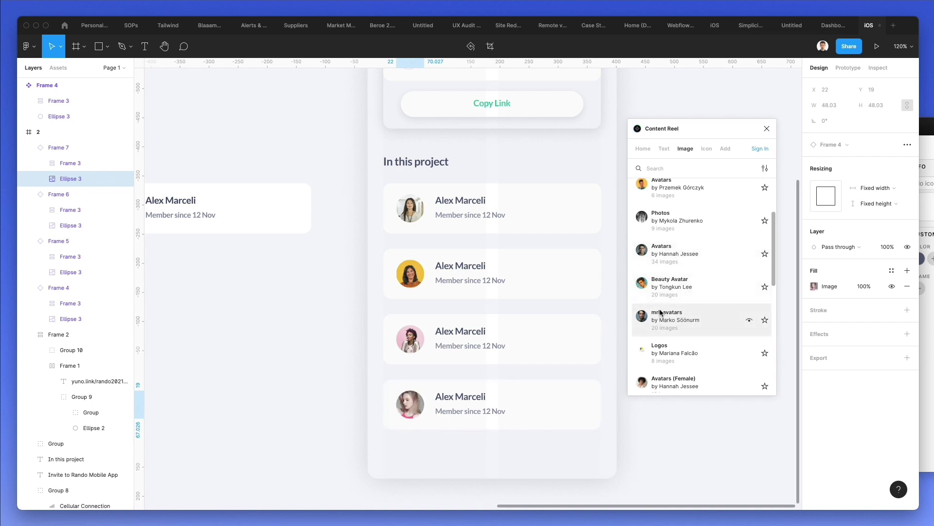
- Give the fourth card's avatar a dark-haired man's photo from the Beauty Avatar set
{"action": "left_click", "coordinate": [678, 287]}
{"action": "left_click", "coordinate": [667, 279]}
{"action": "left_click", "coordinate": [749, 286]}
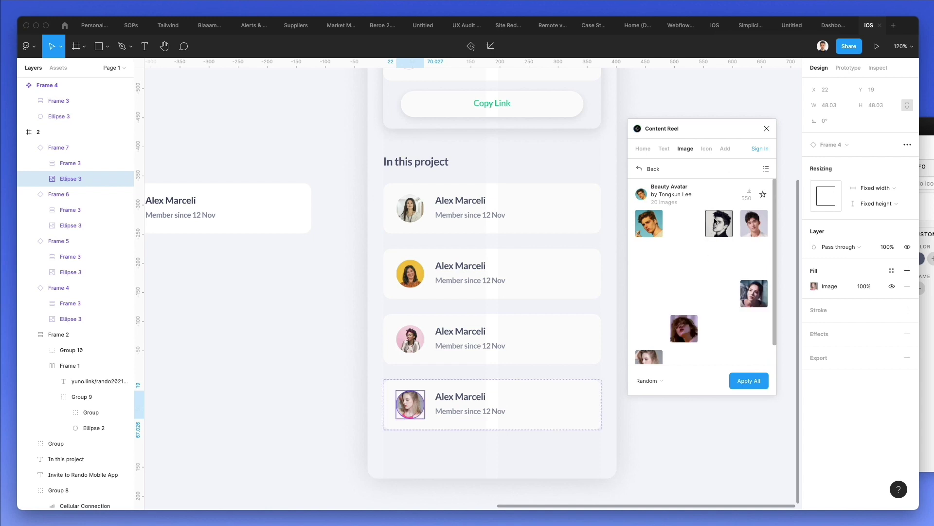
{"action": "left_click", "coordinate": [720, 267]}
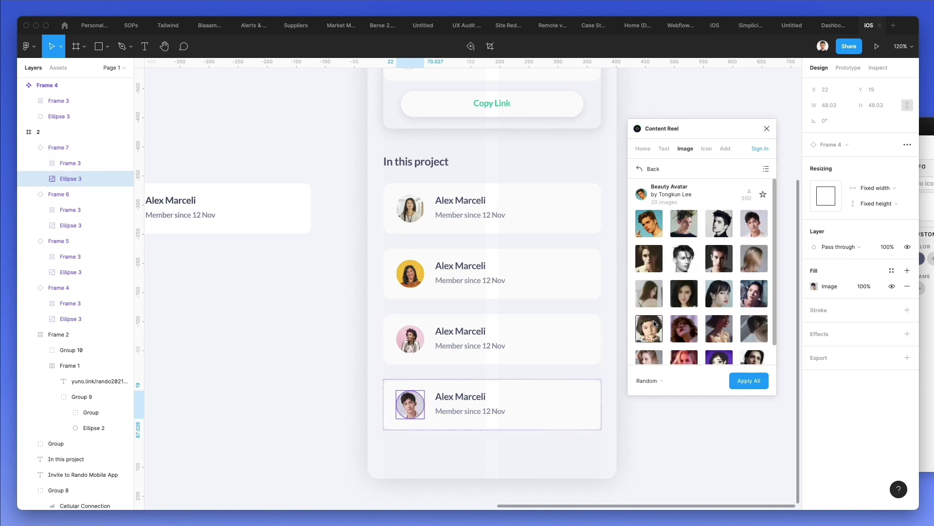
- Browse Content Reel's male, female and six-photo avatar collections for another photo
{"action": "scroll", "coordinate": [755, 232], "scroll_direction": "down", "scroll_amount": 1}
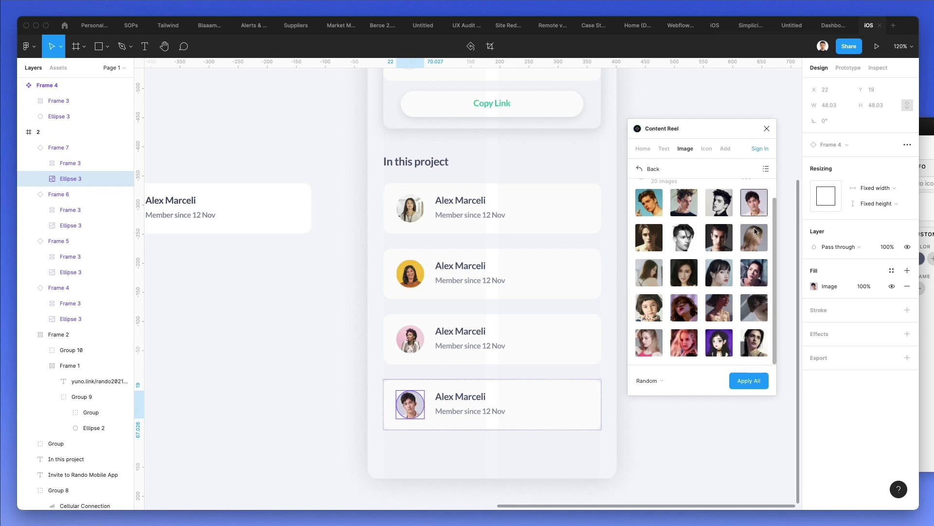
{"action": "left_click", "coordinate": [640, 168]}
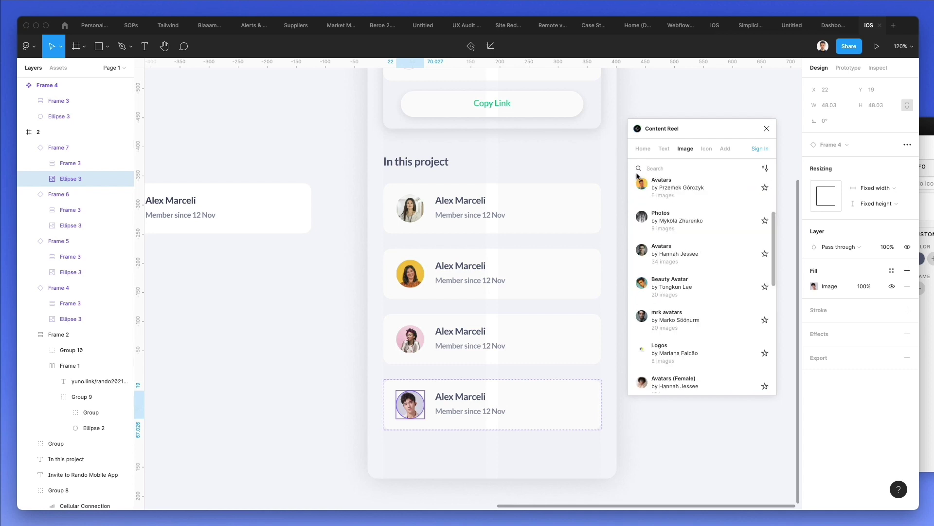
{"action": "scroll", "coordinate": [411, 270], "scroll_direction": "up", "scroll_amount": 5}
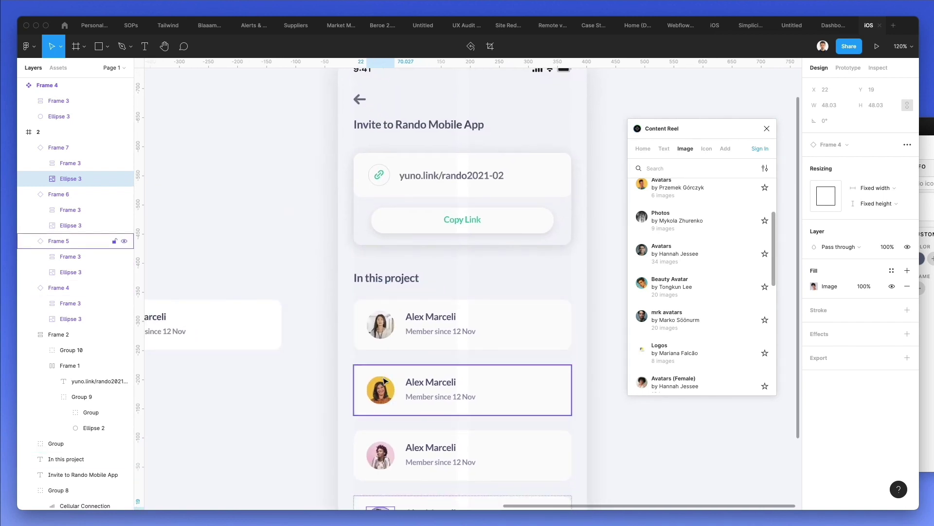
{"action": "scroll", "coordinate": [723, 245], "scroll_direction": "up", "scroll_amount": 4}
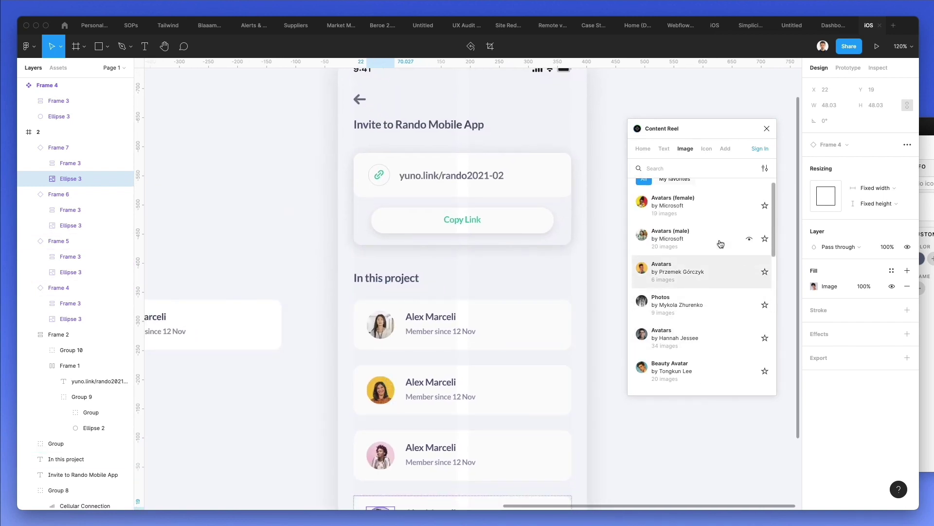
{"action": "left_click", "coordinate": [746, 244]}
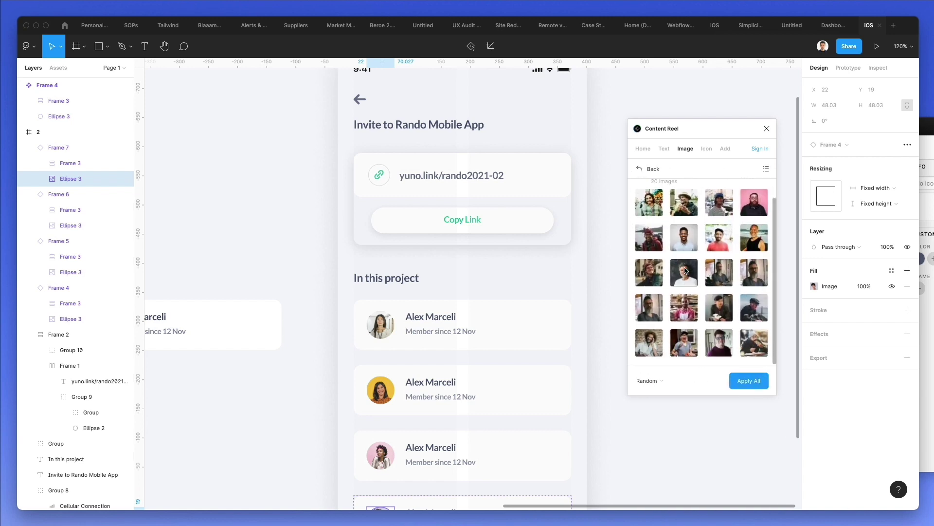
{"action": "left_click", "coordinate": [639, 168]}
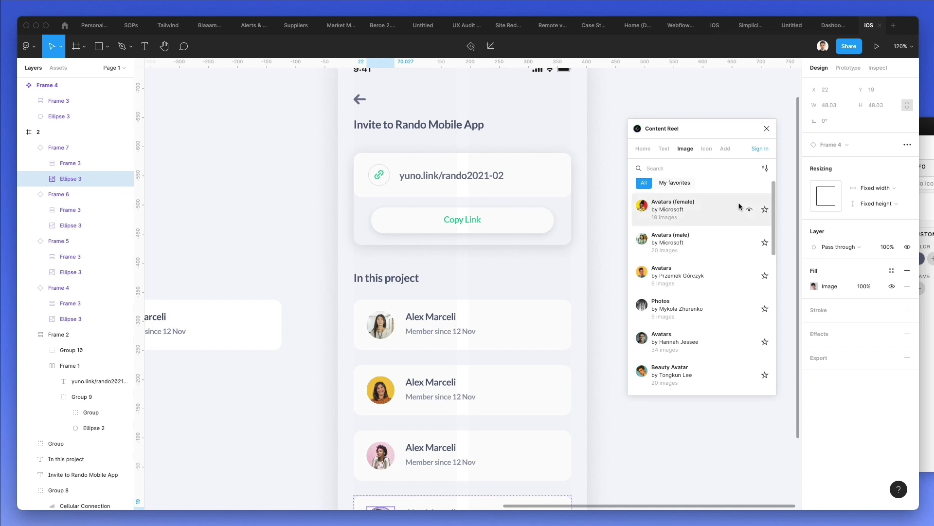
{"action": "left_click", "coordinate": [748, 210]}
{"action": "scroll", "coordinate": [747, 224], "scroll_direction": "down", "scroll_amount": 2}
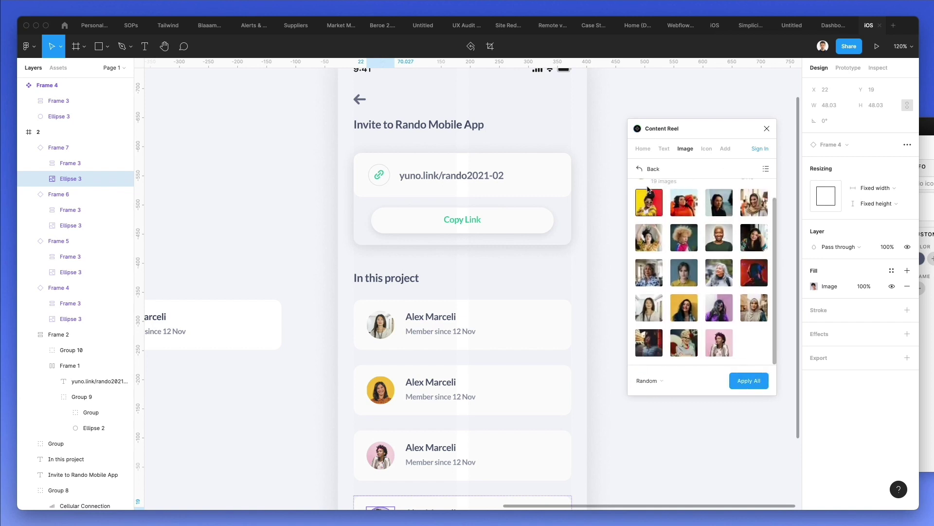
{"action": "left_click", "coordinate": [639, 168]}
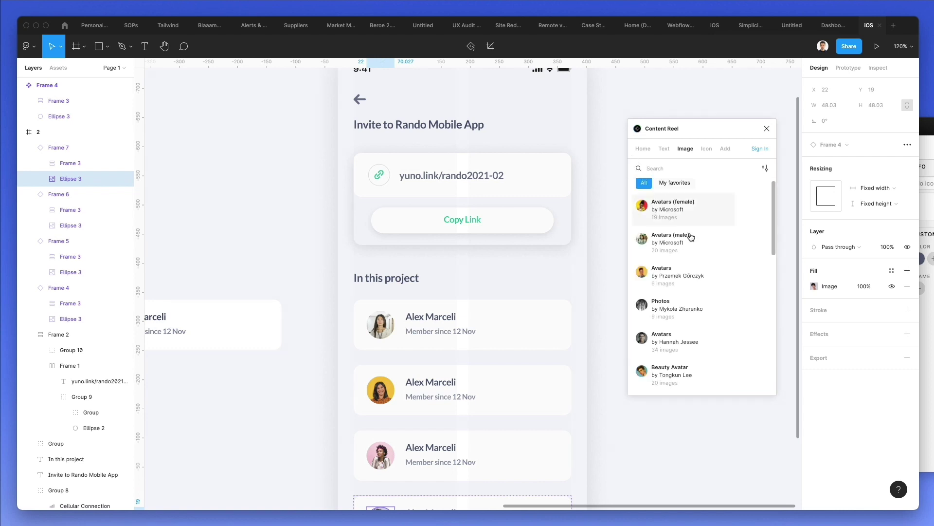
{"action": "left_click", "coordinate": [748, 275]}
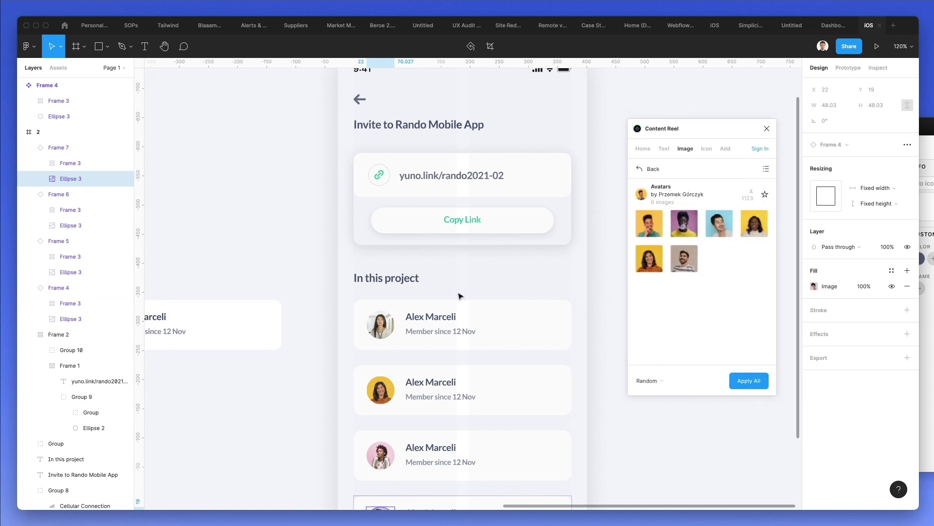
{"action": "scroll", "coordinate": [457, 294], "scroll_direction": "down", "scroll_amount": 3}
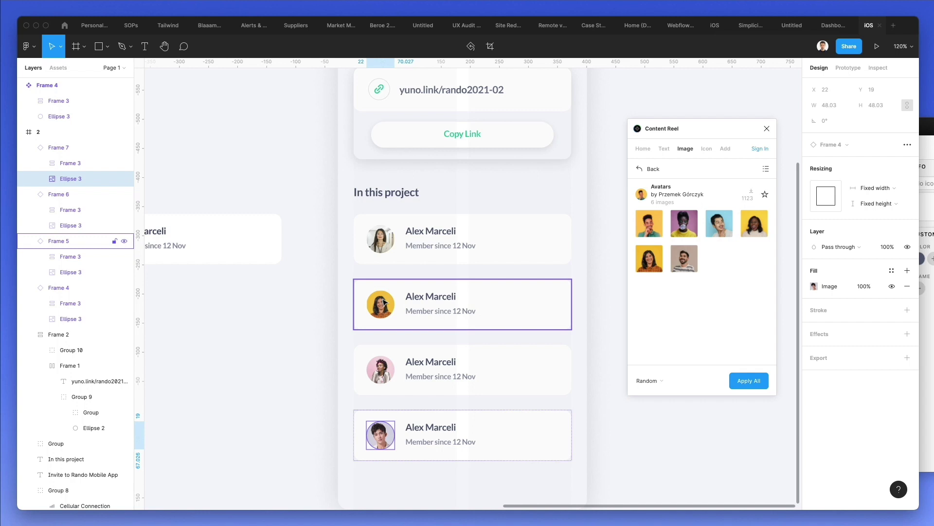
- Give the second card's avatar the man's photo on a blue background
{"action": "left_click", "coordinate": [384, 302]}
{"action": "left_click", "coordinate": [719, 222]}
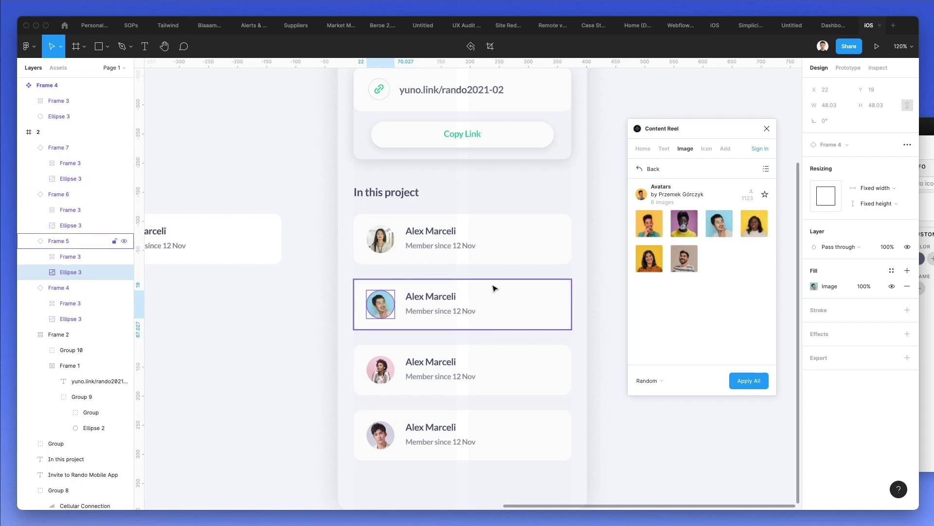
{"action": "left_click", "coordinate": [607, 294]}
{"action": "scroll", "coordinate": [607, 294], "scroll_direction": "up", "scroll_amount": 3}
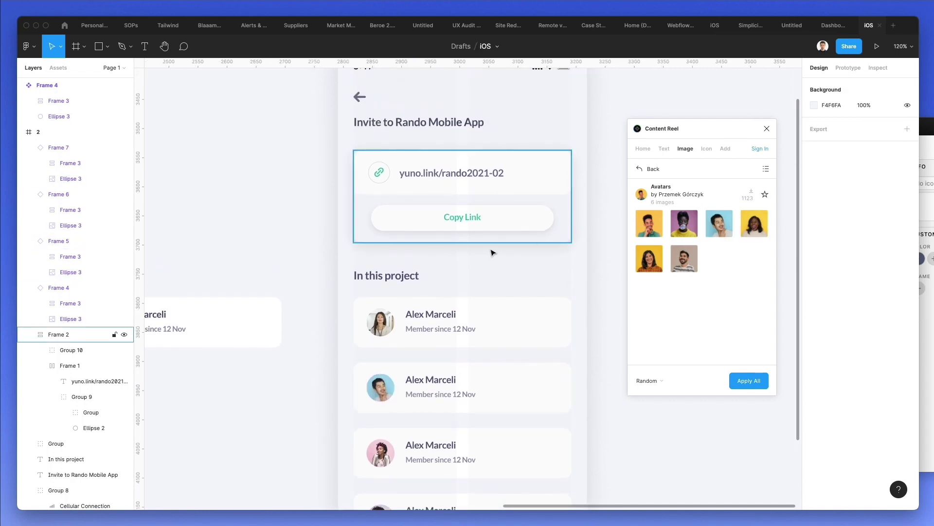
{"action": "scroll", "coordinate": [513, 234], "scroll_direction": "down", "scroll_amount": 4}
{"action": "scroll", "coordinate": [512, 235], "scroll_direction": "up", "scroll_amount": 5}
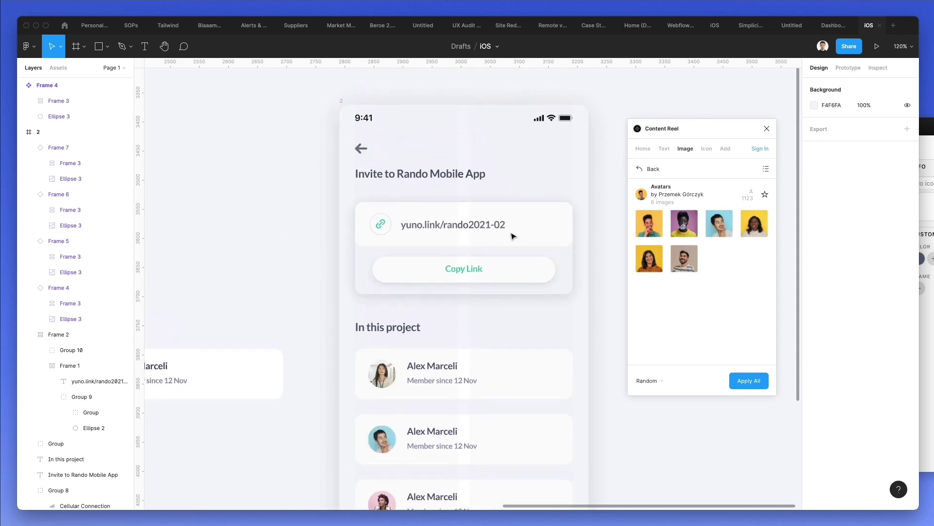
- Relaunch the Content Reel plugin and open its Full Name list
{"action": "left_click", "coordinate": [766, 129]}
{"action": "scroll", "coordinate": [681, 192], "scroll_direction": "down", "scroll_amount": 6}
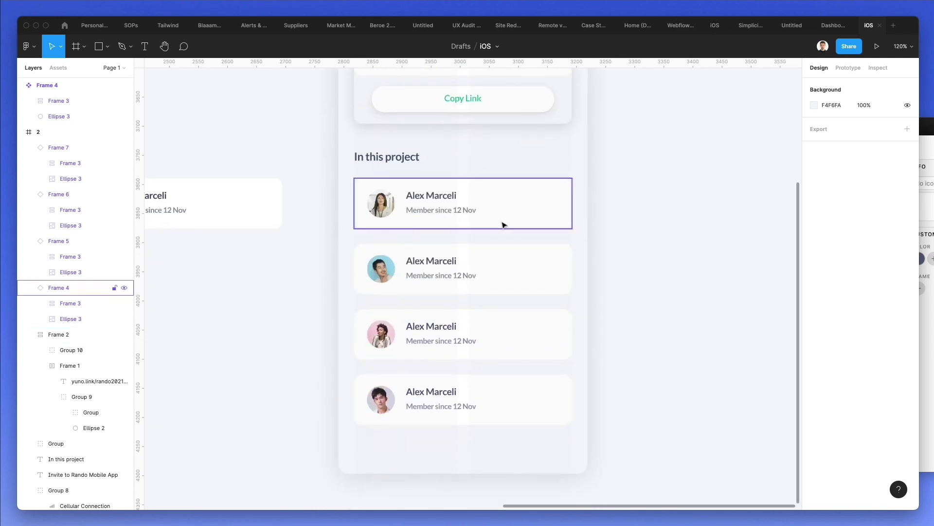
{"action": "left_click", "coordinate": [36, 50]}
{"action": "mouse_move", "coordinate": [66, 90]}
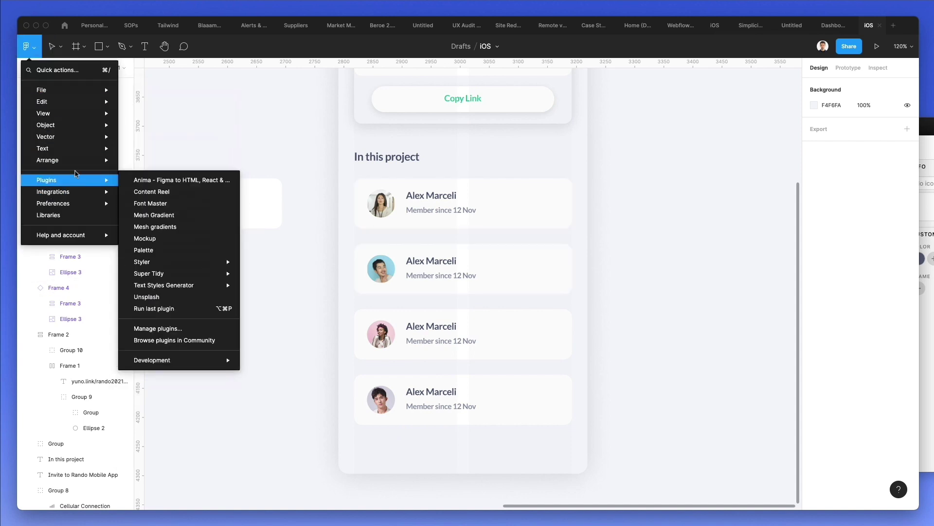
{"action": "mouse_move", "coordinate": [77, 180]}
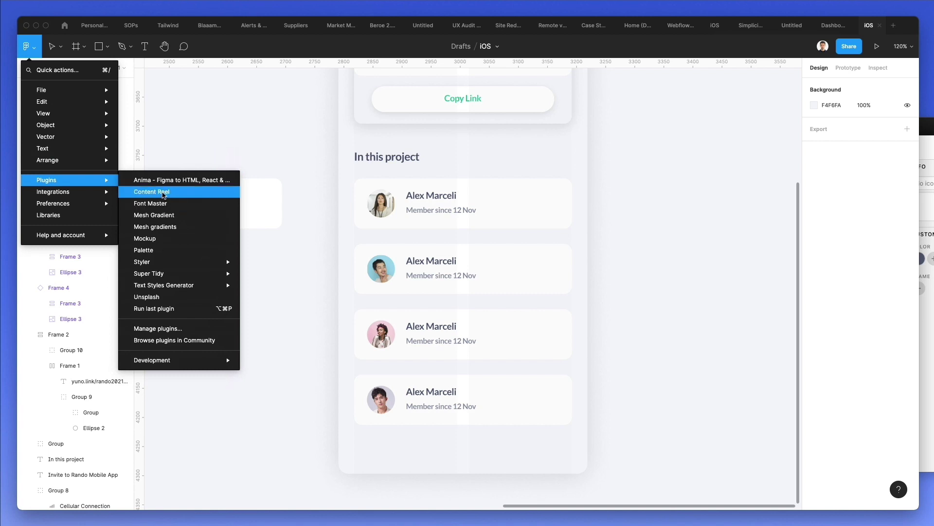
{"action": "left_click", "coordinate": [162, 192]}
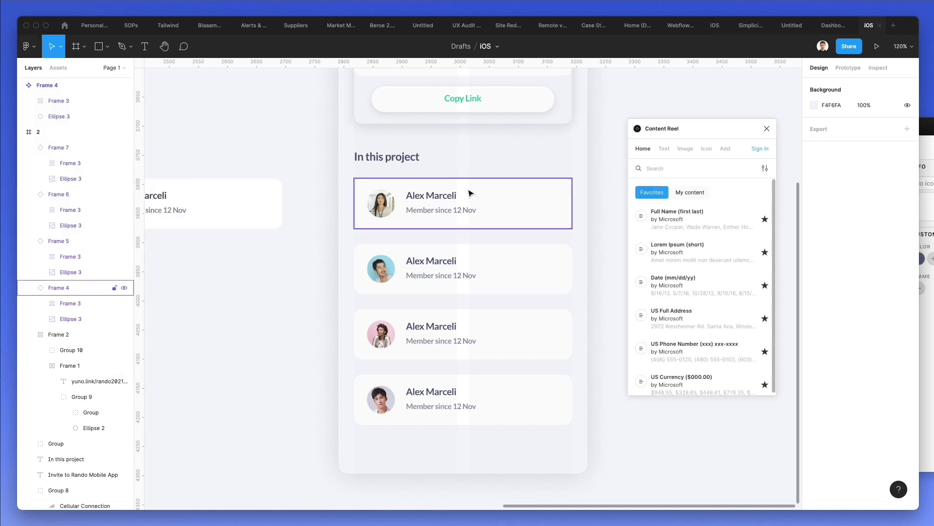
{"action": "left_click", "coordinate": [631, 220]}
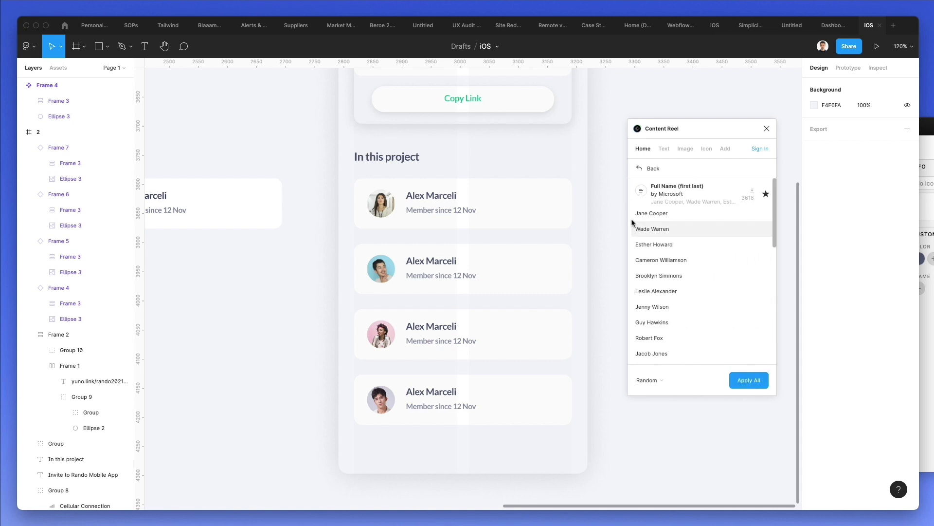
- Fill the first, third and fourth cards' names with sample full names
{"action": "left_click", "coordinate": [431, 195], "text": "super"}
{"action": "left_click", "coordinate": [661, 217]}
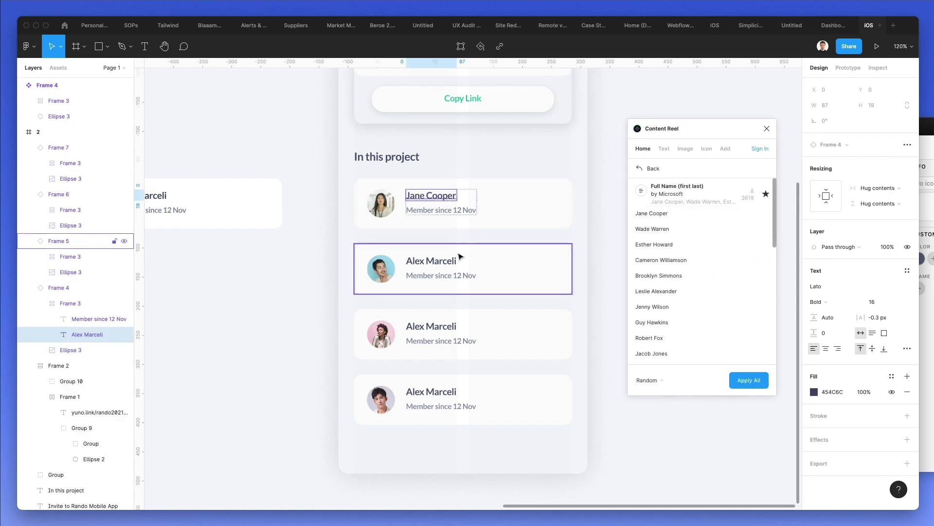
{"action": "left_click", "coordinate": [418, 326]}
{"action": "left_click", "coordinate": [656, 291]}
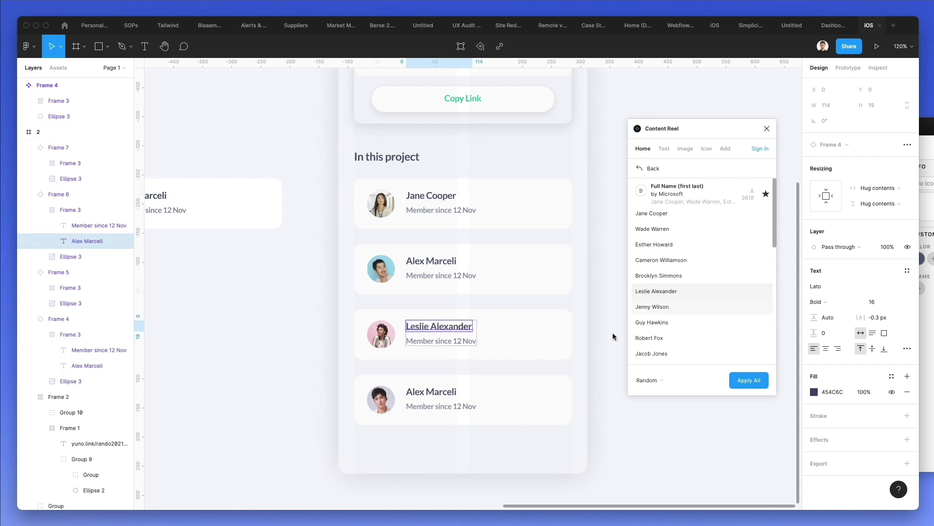
{"action": "left_click", "coordinate": [433, 392]}
{"action": "left_click", "coordinate": [649, 355]}
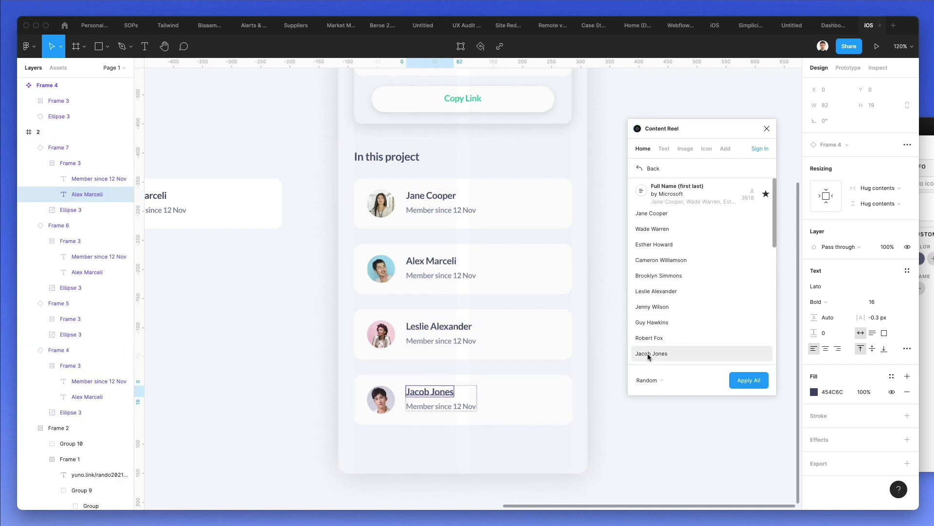
{"action": "left_click", "coordinate": [448, 276]}
- Edit the member dates down the cards to read 12, 13, 14 and 15 Nov
{"action": "double_click", "coordinate": [456, 274]}
{"action": "left_click", "coordinate": [457, 273]}
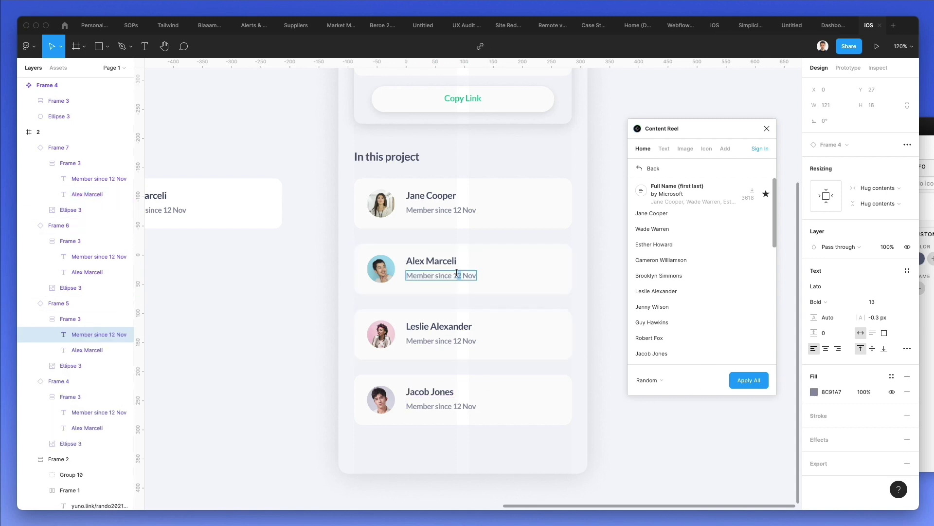
{"action": "left_click", "coordinate": [459, 338]}
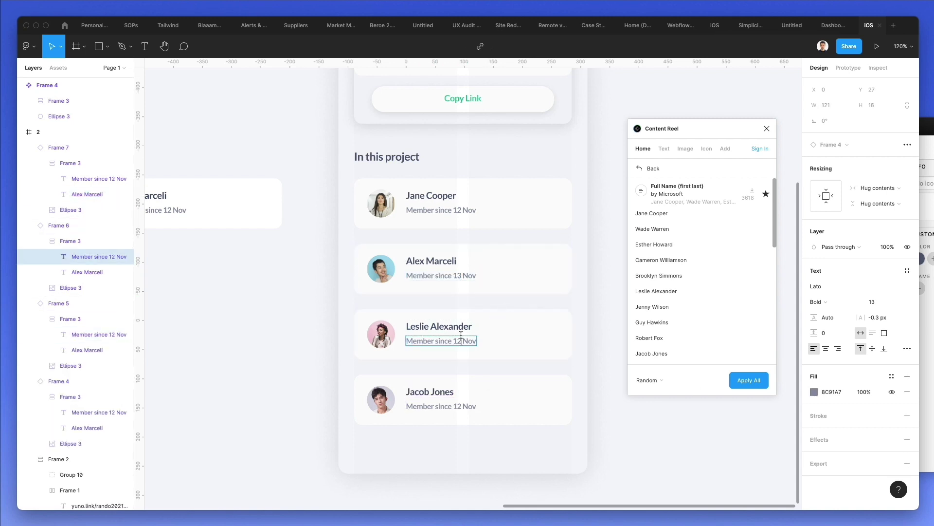
{"action": "left_click", "coordinate": [459, 405]}
{"action": "left_click", "coordinate": [258, 312]}
{"action": "left_click", "coordinate": [749, 384]}
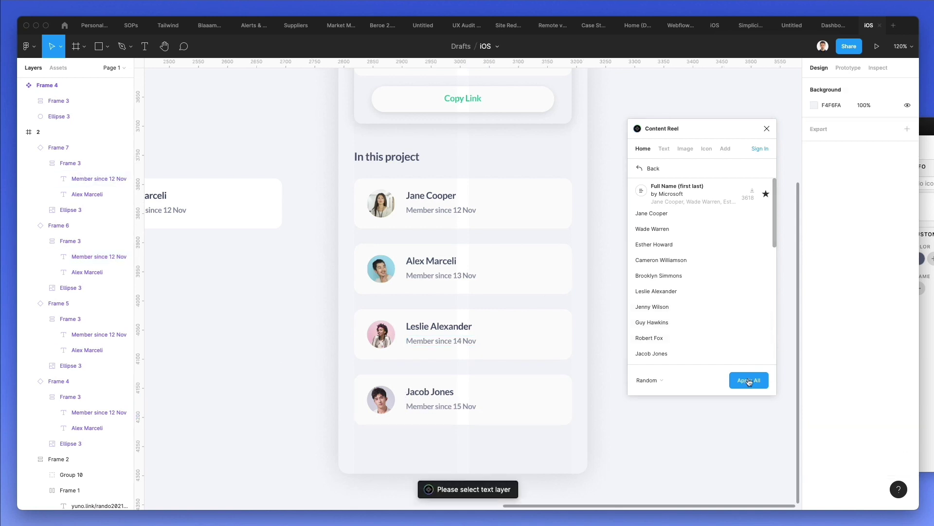
- Close the Content Reel plugin and zoom out to view the whole frame
{"action": "left_click", "coordinate": [767, 128]}
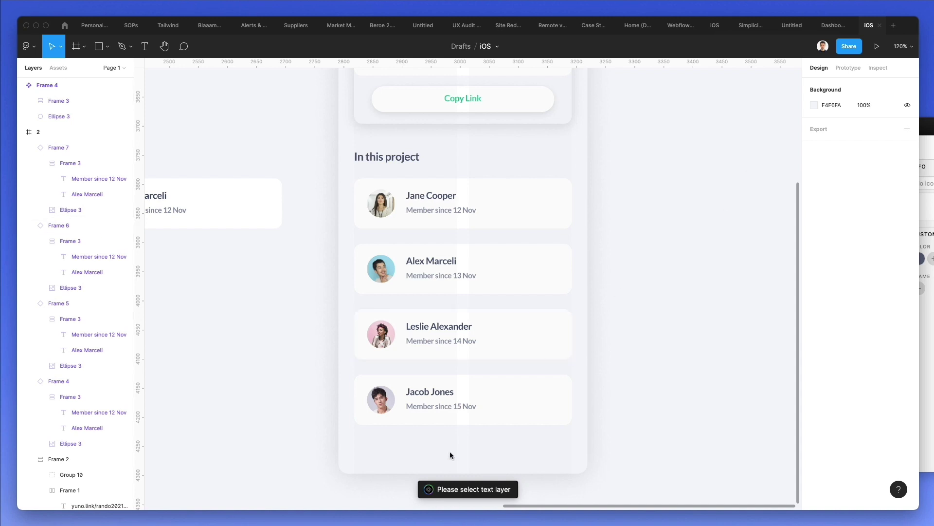
{"action": "scroll", "coordinate": [670, 344], "scroll_direction": "down", "scroll_amount": 5}
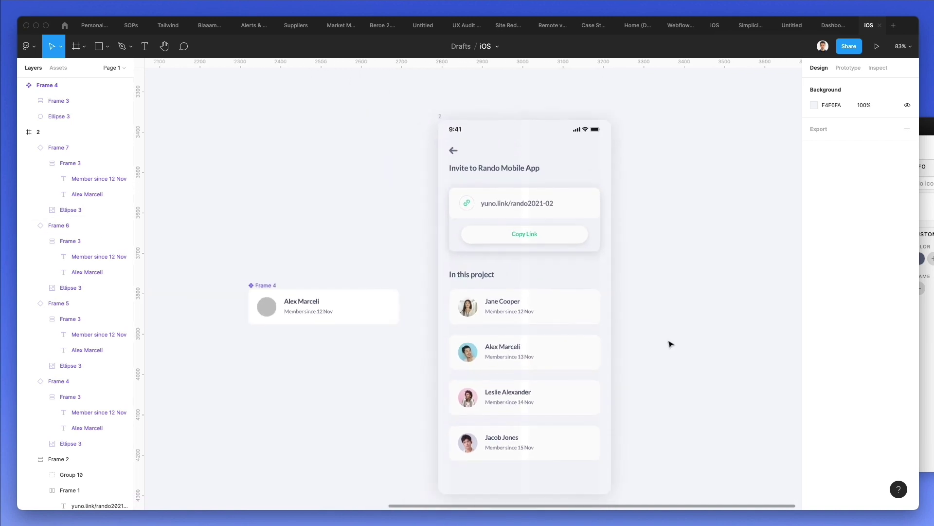
{"action": "scroll", "coordinate": [608, 335], "scroll_direction": "down", "scroll_amount": 1}
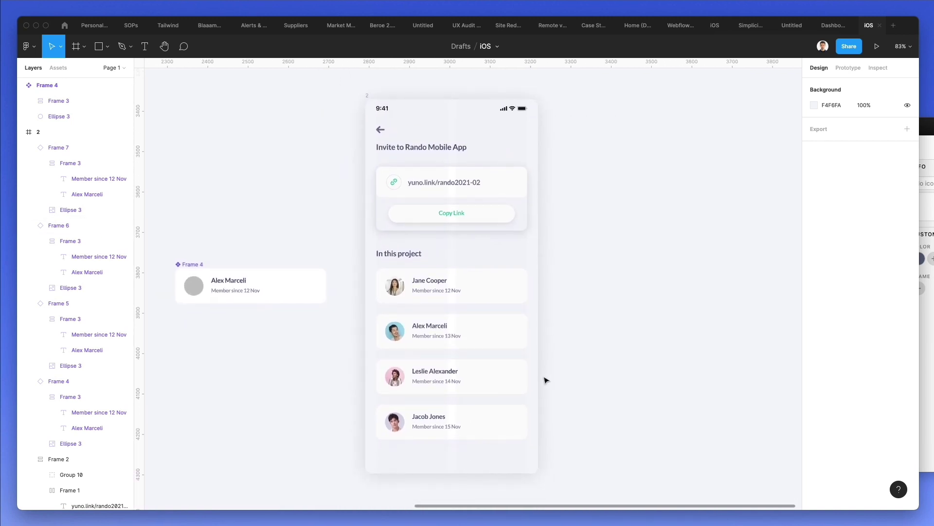
{"action": "scroll", "coordinate": [564, 384], "scroll_direction": "down", "scroll_amount": 3}
- Place Nucleo's plus and cog icons along the phone screen's bottom edge
{"action": "key", "text": "super+shift+space"}
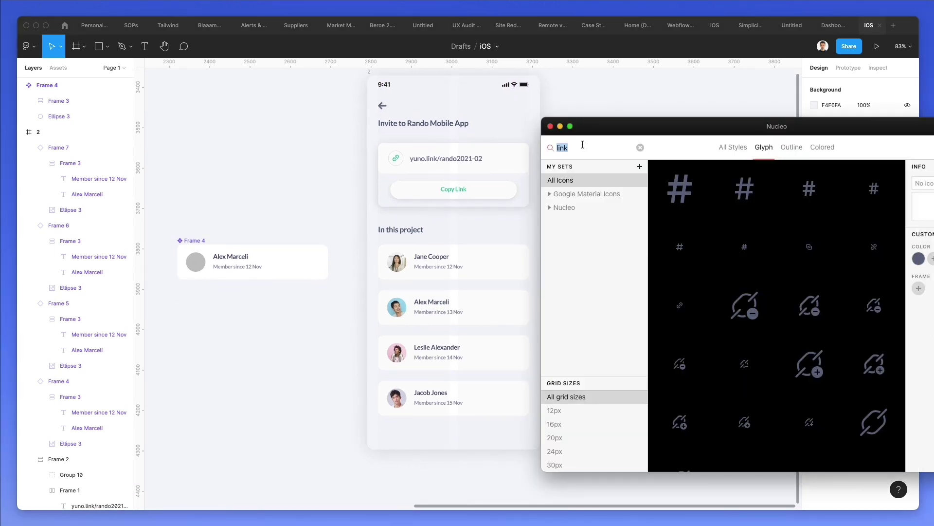
{"action": "type", "text": "plus"}
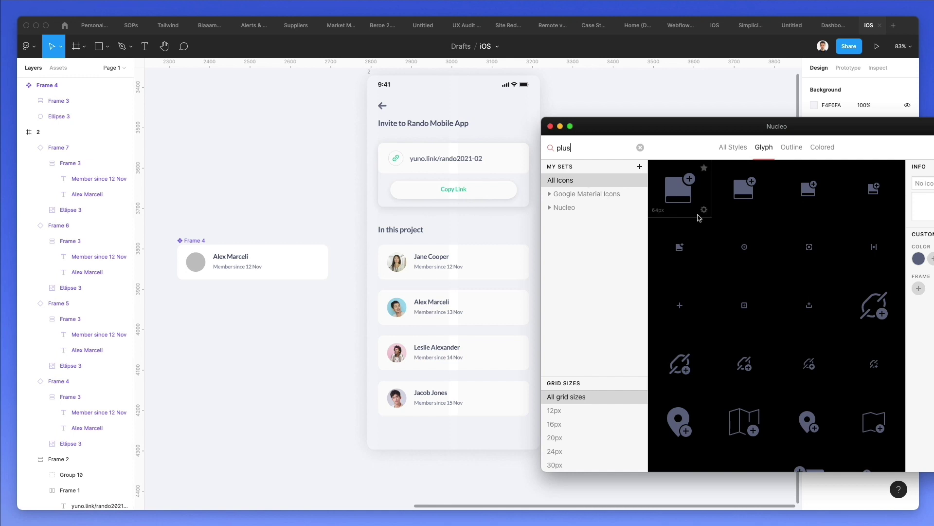
{"action": "scroll", "coordinate": [730, 244], "scroll_direction": "down", "scroll_amount": 4}
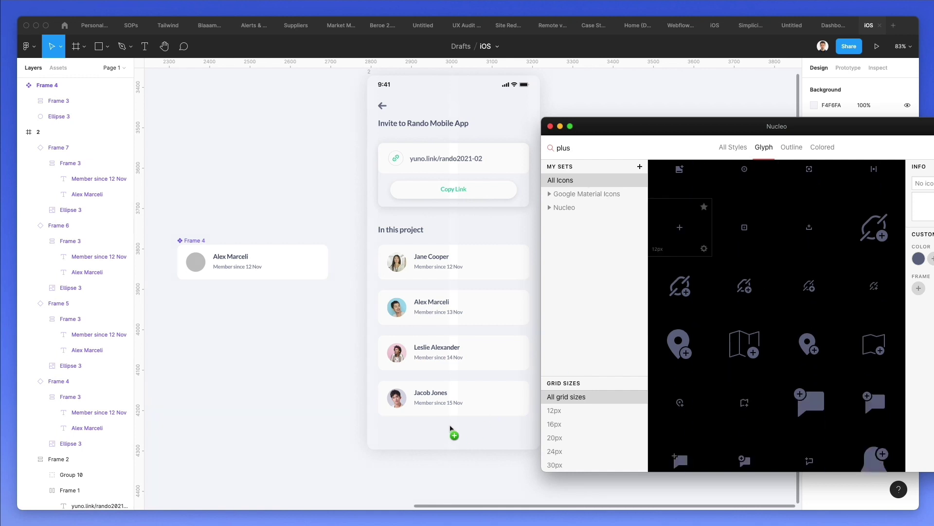
{"action": "left_click_drag", "start_coordinate": [450, 430], "coordinate": [451, 430]}
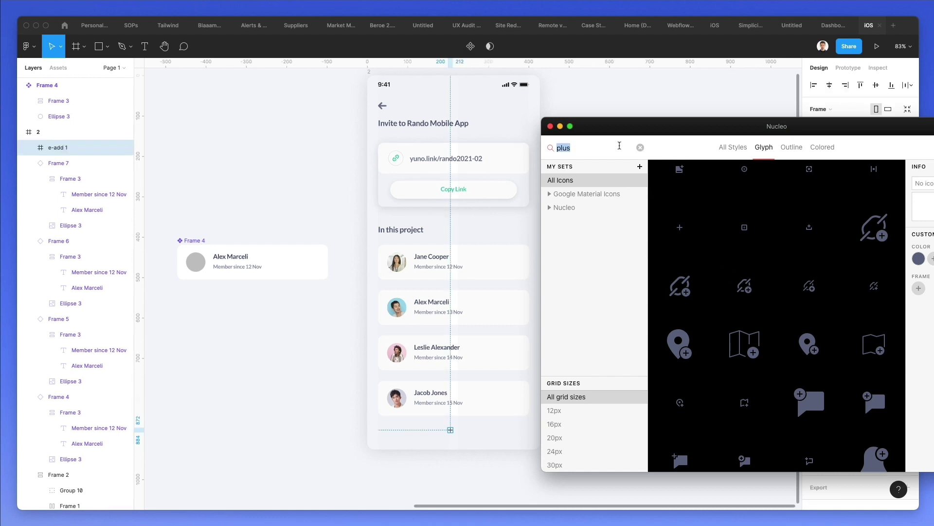
{"action": "type", "text": "cog"}
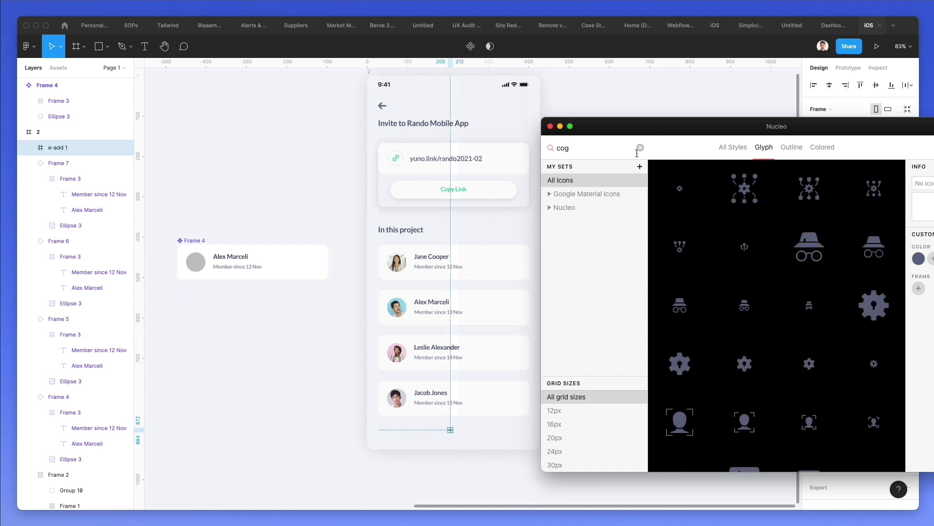
{"action": "left_click_drag", "start_coordinate": [503, 429], "coordinate": [512, 430]}
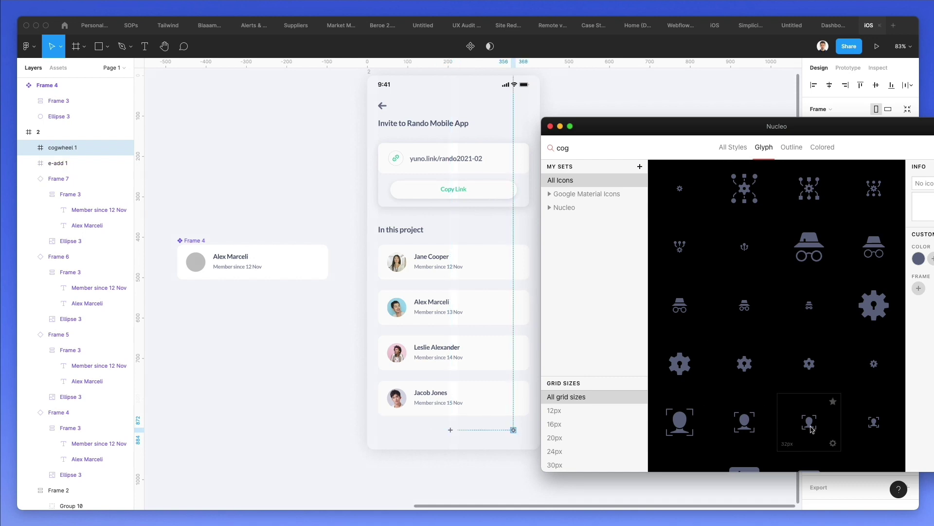
- Add the voice-recognition and nodes icons to the bottom icon row
{"action": "scroll", "coordinate": [827, 399], "scroll_direction": "down", "scroll_amount": 3}
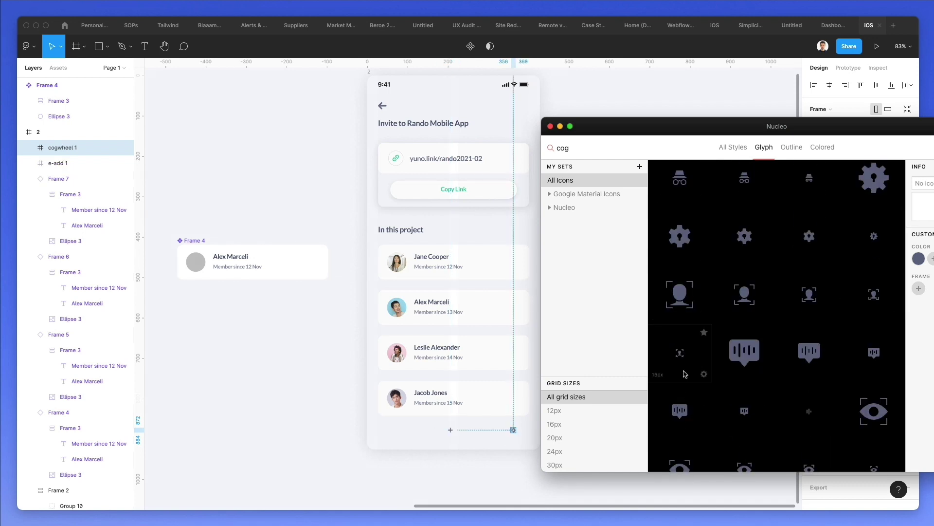
{"action": "left_click_drag", "start_coordinate": [499, 400], "coordinate": [411, 432]}
{"action": "scroll", "coordinate": [807, 380], "scroll_direction": "down", "scroll_amount": 5}
{"action": "scroll", "coordinate": [807, 375], "scroll_direction": "down", "scroll_amount": 3}
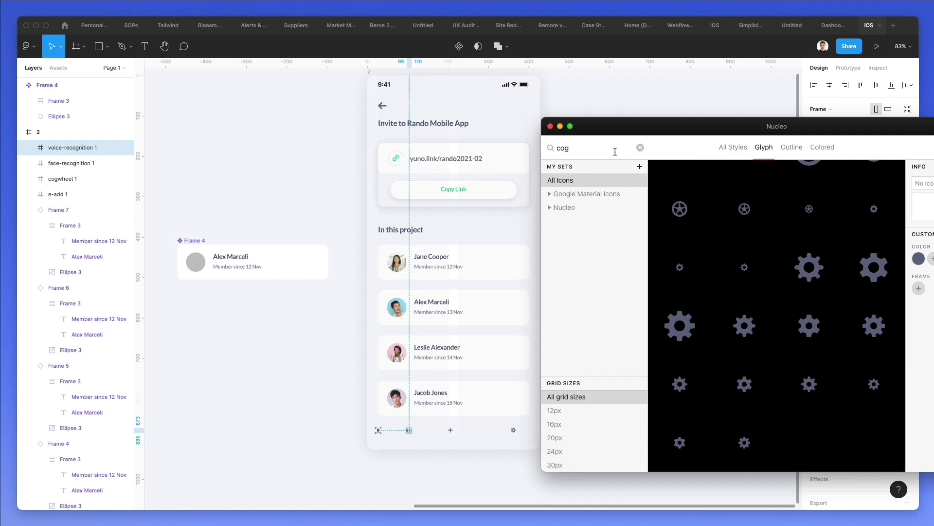
{"action": "scroll", "coordinate": [773, 237], "scroll_direction": "down", "scroll_amount": 15}
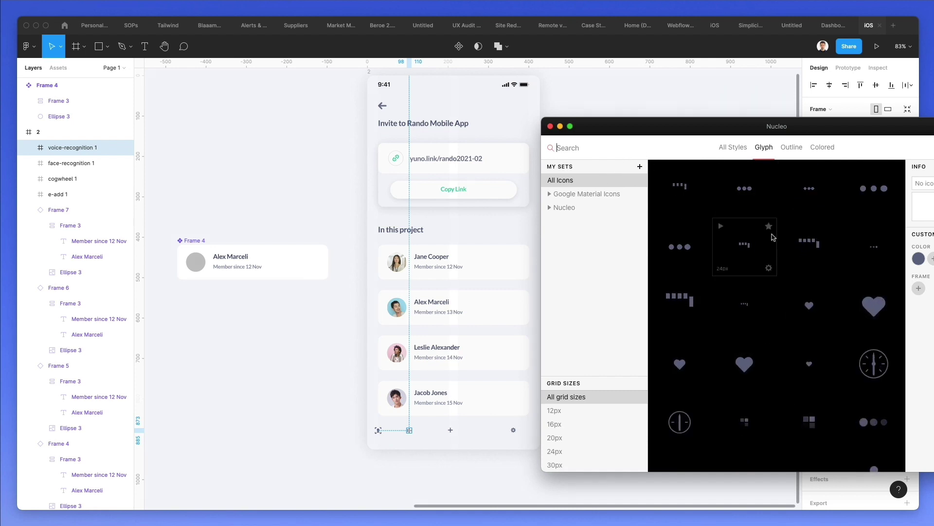
{"action": "scroll", "coordinate": [773, 237], "scroll_direction": "up", "scroll_amount": 10}
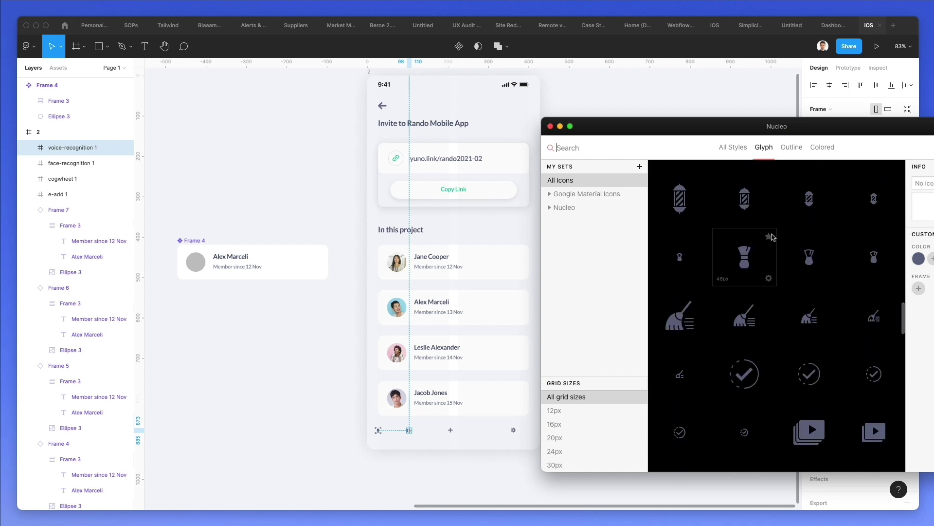
{"action": "scroll", "coordinate": [774, 237], "scroll_direction": "down", "scroll_amount": 3}
{"action": "scroll", "coordinate": [774, 237], "scroll_direction": "down", "scroll_amount": 3}
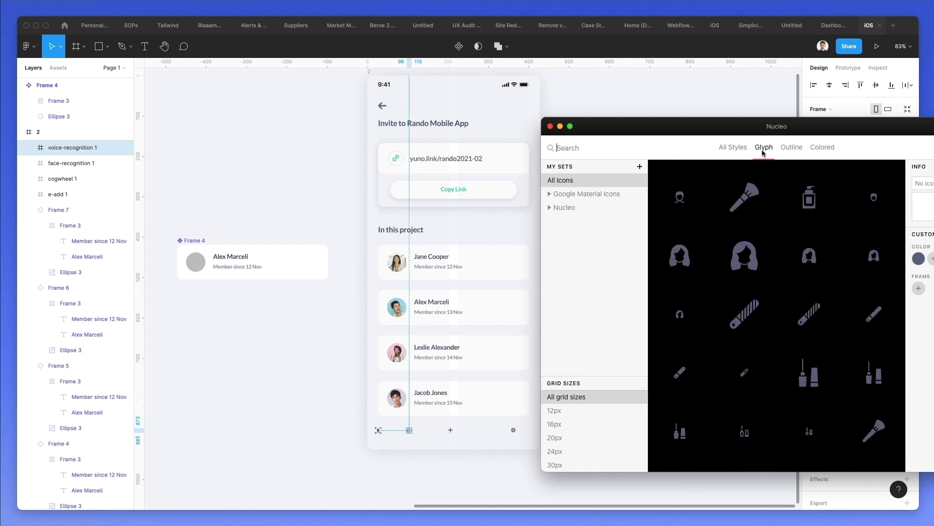
{"action": "scroll", "coordinate": [774, 242], "scroll_direction": "down", "scroll_amount": 8}
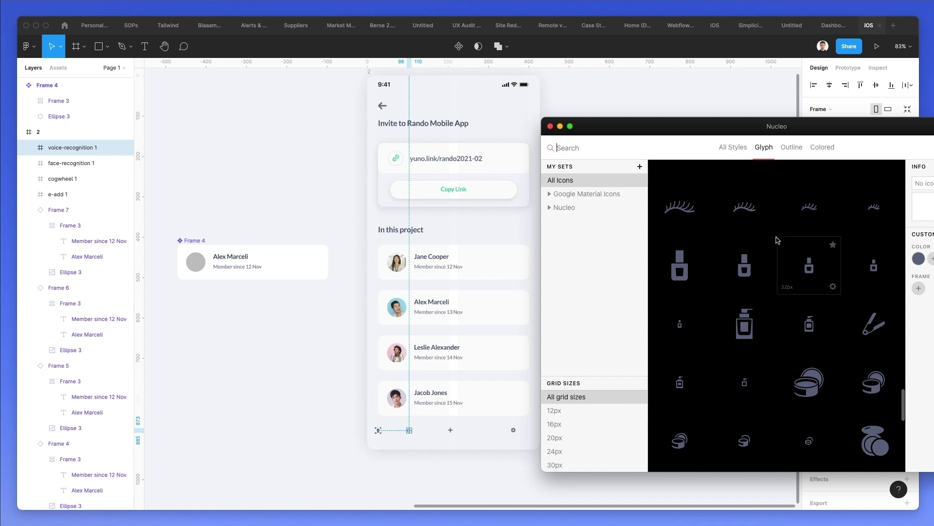
{"action": "scroll", "coordinate": [777, 240], "scroll_direction": "down", "scroll_amount": 12}
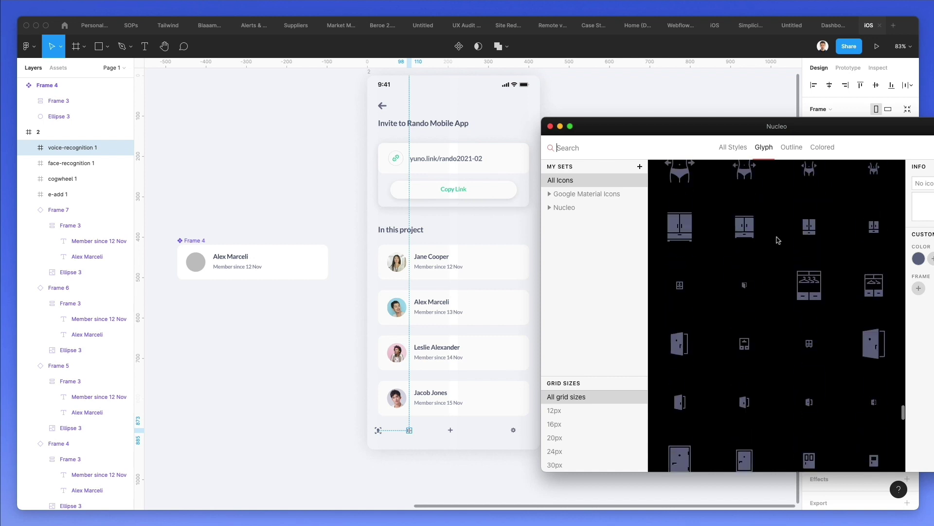
{"action": "scroll", "coordinate": [778, 240], "scroll_direction": "up", "scroll_amount": 5}
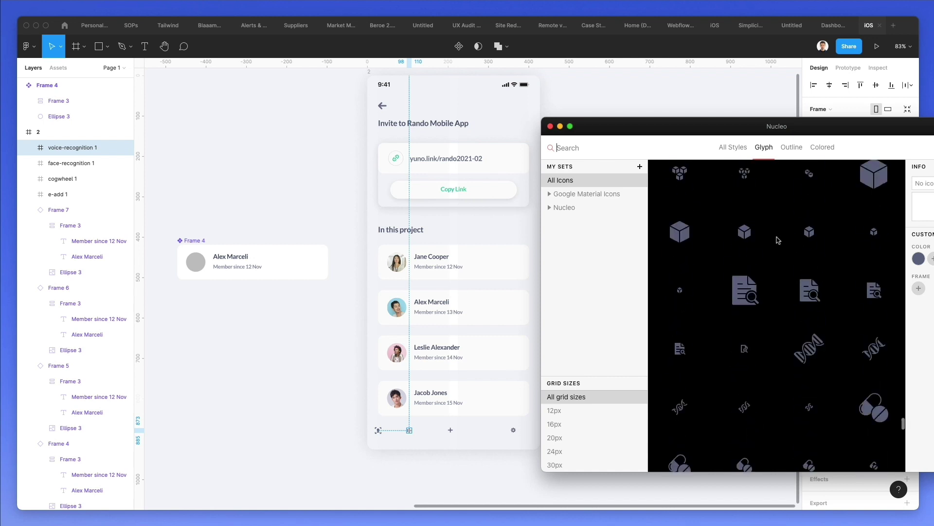
{"action": "scroll", "coordinate": [777, 240], "scroll_direction": "up", "scroll_amount": 3}
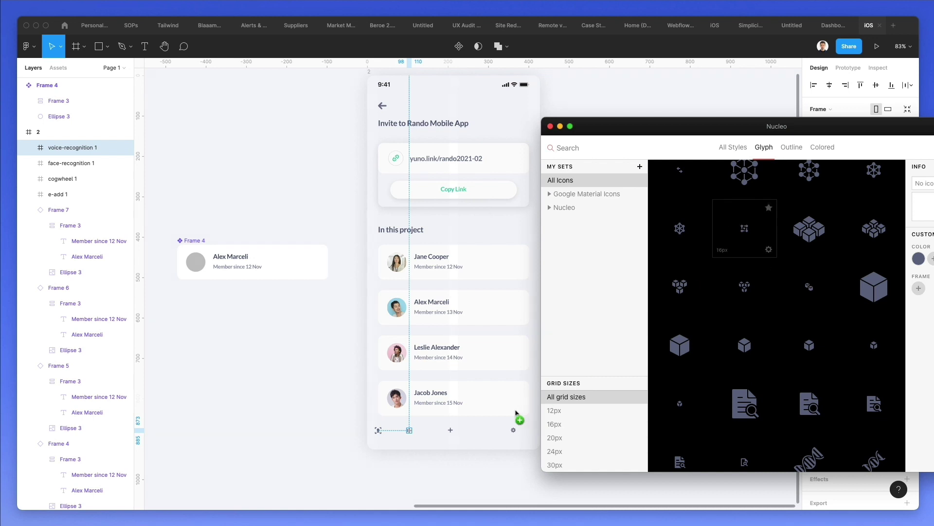
{"action": "left_click_drag", "start_coordinate": [480, 431], "coordinate": [480, 431]}
- Select the five bottom icons, align them vertically and size them to 26 px
{"action": "scroll", "coordinate": [466, 431], "scroll_direction": "up", "scroll_amount": 5}
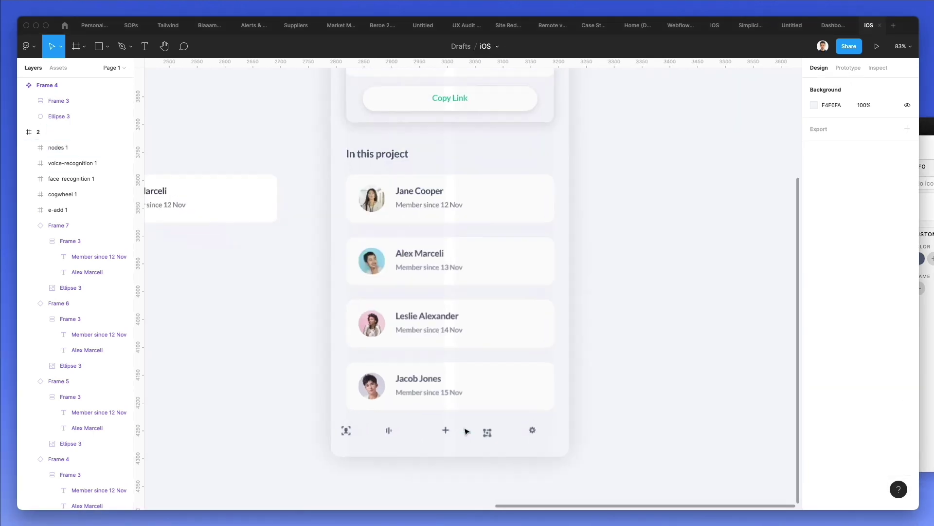
{"action": "scroll", "coordinate": [307, 354], "scroll_direction": "down", "scroll_amount": 2}
{"action": "left_click_drag", "start_coordinate": [309, 366], "coordinate": [477, 404]}
{"action": "left_click_drag", "start_coordinate": [573, 417], "coordinate": [632, 425]}
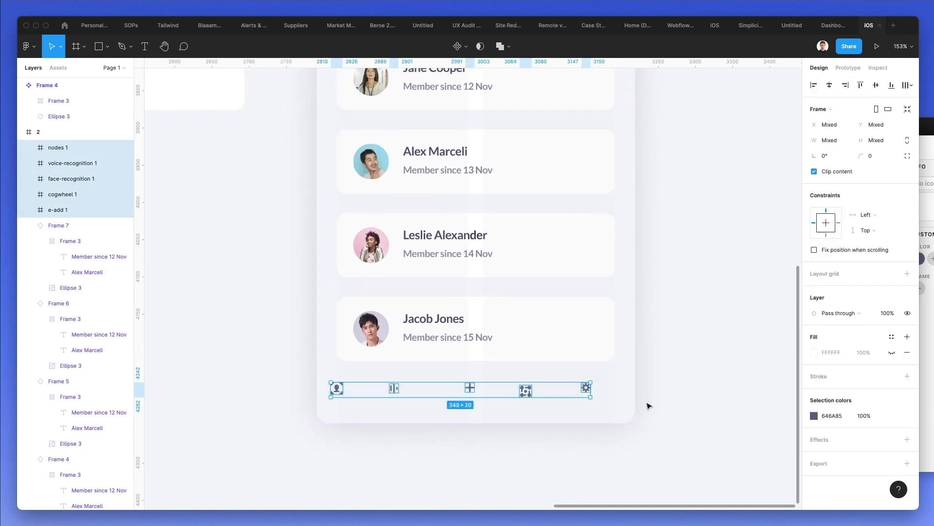
{"action": "left_click", "coordinate": [875, 86]}
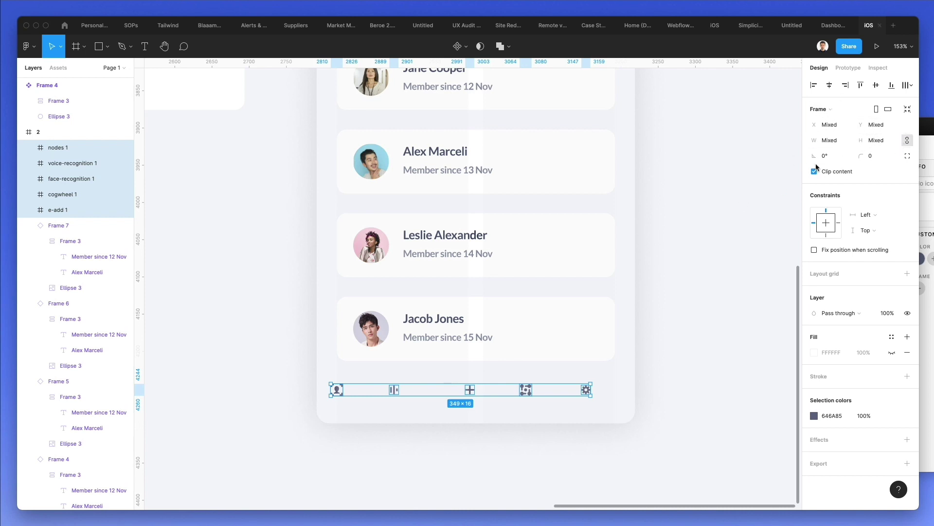
{"action": "left_click", "coordinate": [829, 141]}
{"action": "key", "text": "Return"}
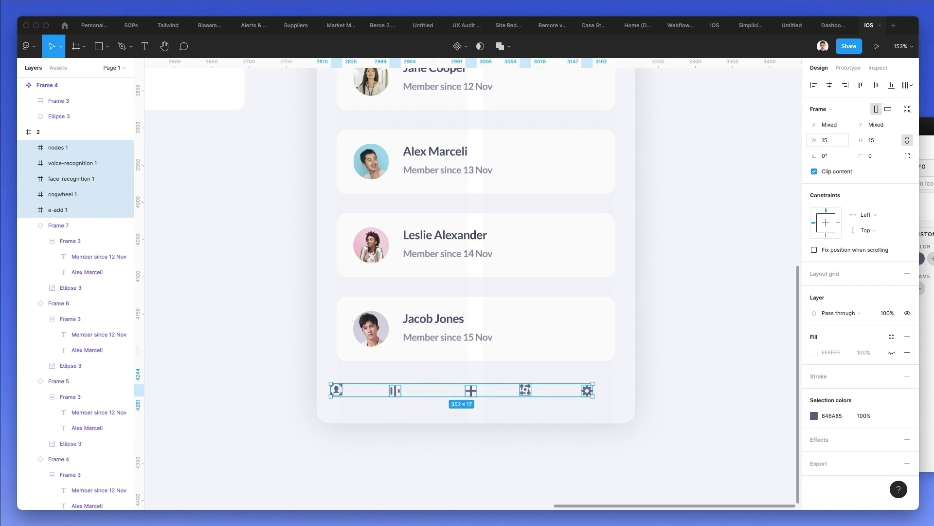
{"action": "type", "text": "25"}
{"action": "key", "text": "Return"}
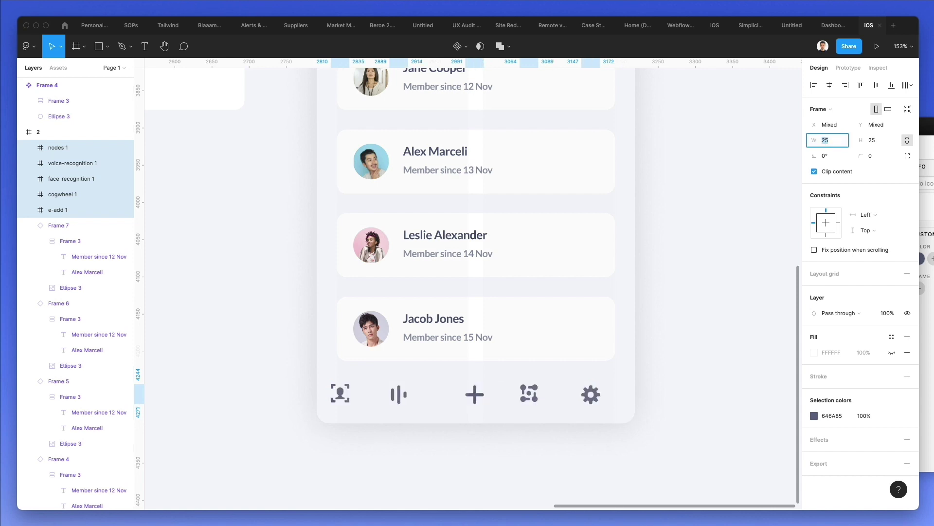
{"action": "key", "text": "Up"}
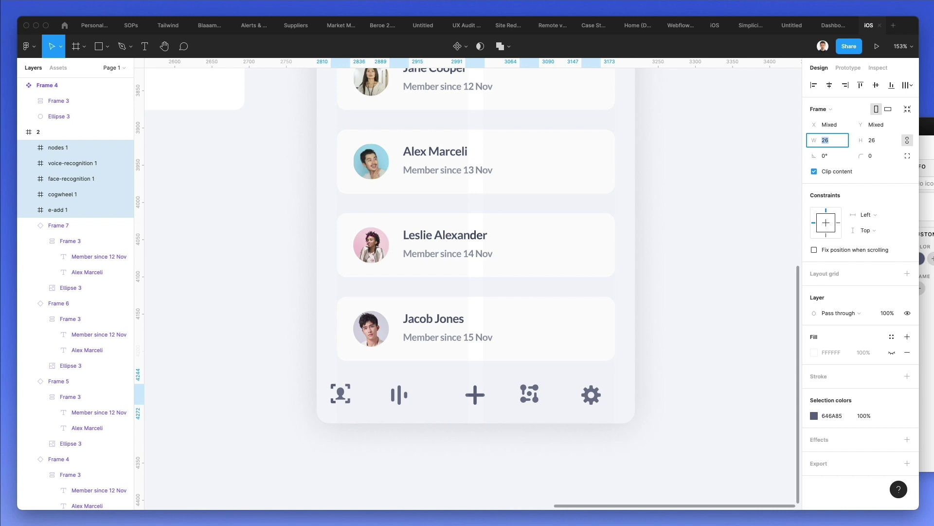
{"action": "left_click", "coordinate": [876, 85]}
- Nudge the face-recognition and cog icons and distribute all five evenly
{"action": "left_click", "coordinate": [380, 409]}
{"action": "left_click_drag", "start_coordinate": [341, 394], "coordinate": [347, 395]}
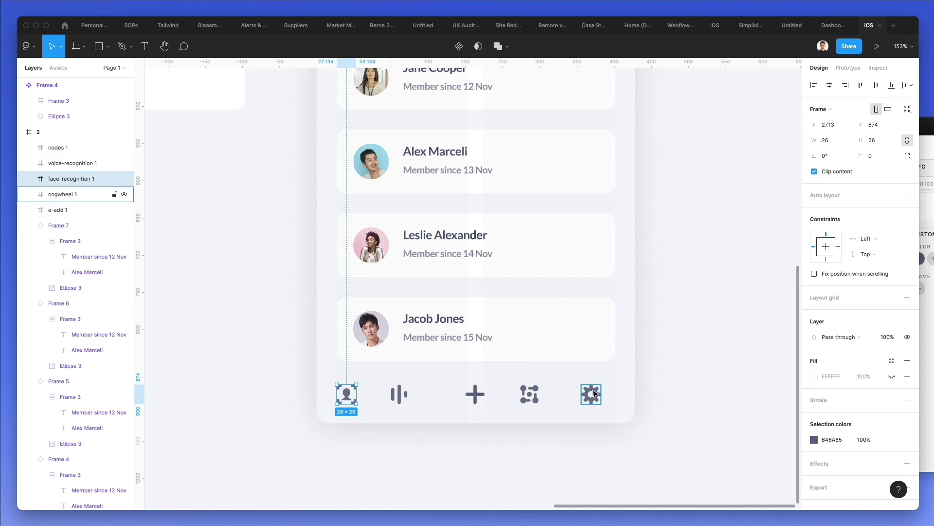
{"action": "left_click_drag", "start_coordinate": [593, 395], "coordinate": [277, 442]}
{"action": "left_click", "coordinate": [911, 85]}
{"action": "left_click", "coordinate": [842, 125]}
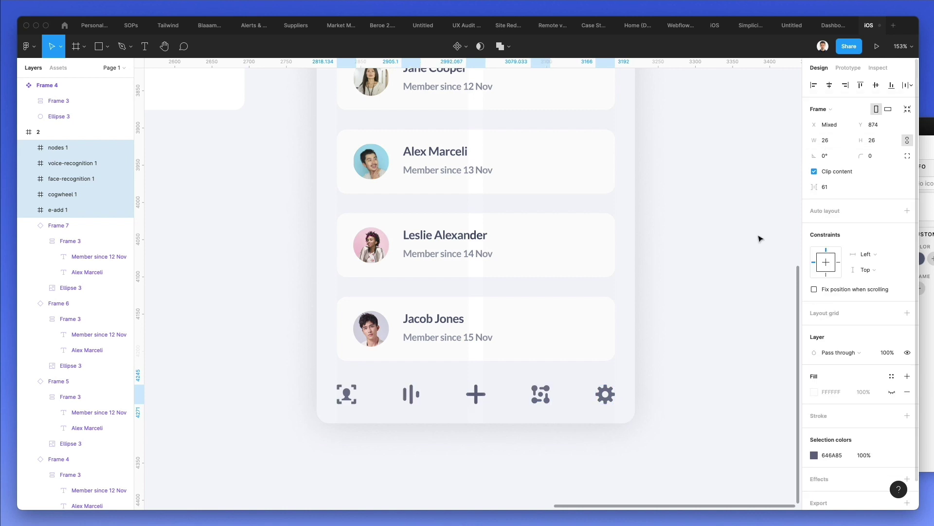
{"action": "left_click", "coordinate": [506, 428]}
- Shrink the five bottom-bar icons slightly to about 22.73 px
{"action": "scroll", "coordinate": [407, 396], "scroll_direction": "down", "scroll_amount": 5}
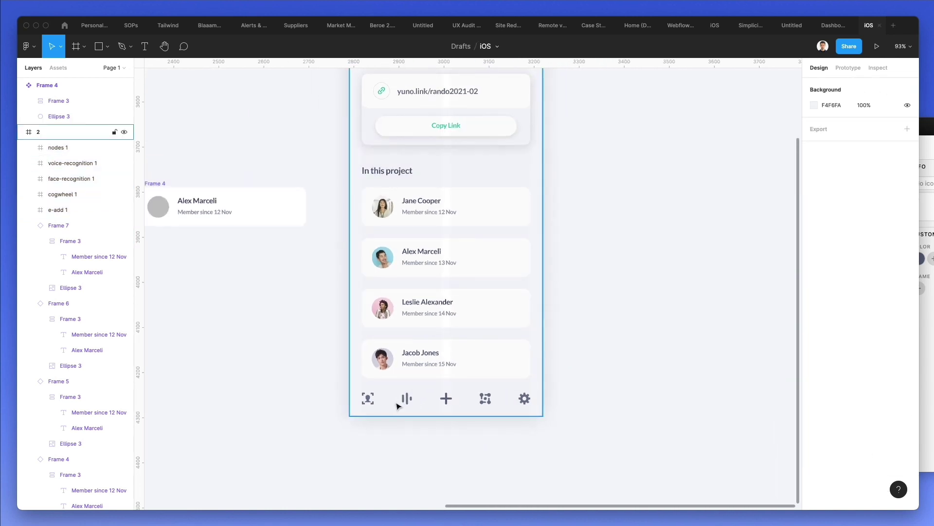
{"action": "left_click_drag", "start_coordinate": [339, 378], "coordinate": [555, 427]}
{"action": "left_click", "coordinate": [598, 440]}
{"action": "scroll", "coordinate": [468, 403], "scroll_direction": "up", "scroll_amount": 3}
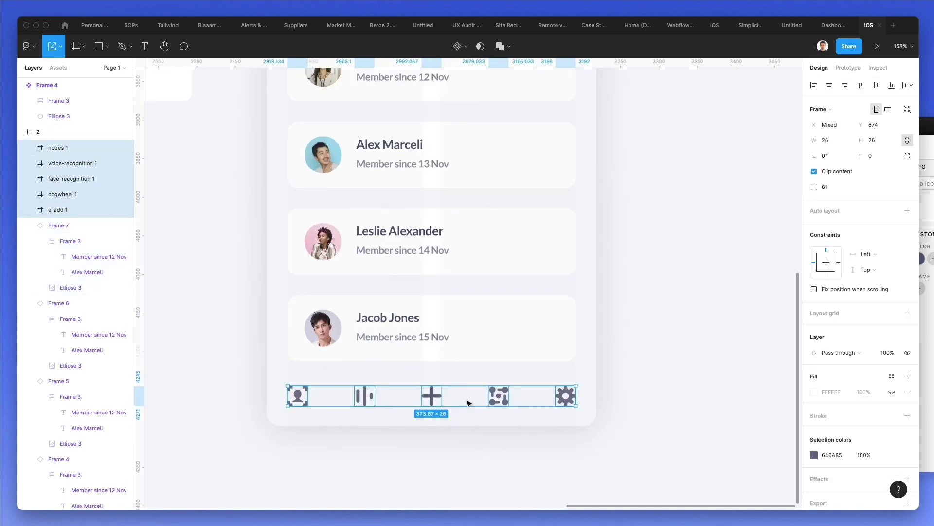
{"action": "left_click_drag", "start_coordinate": [575, 394], "coordinate": [557, 395]}
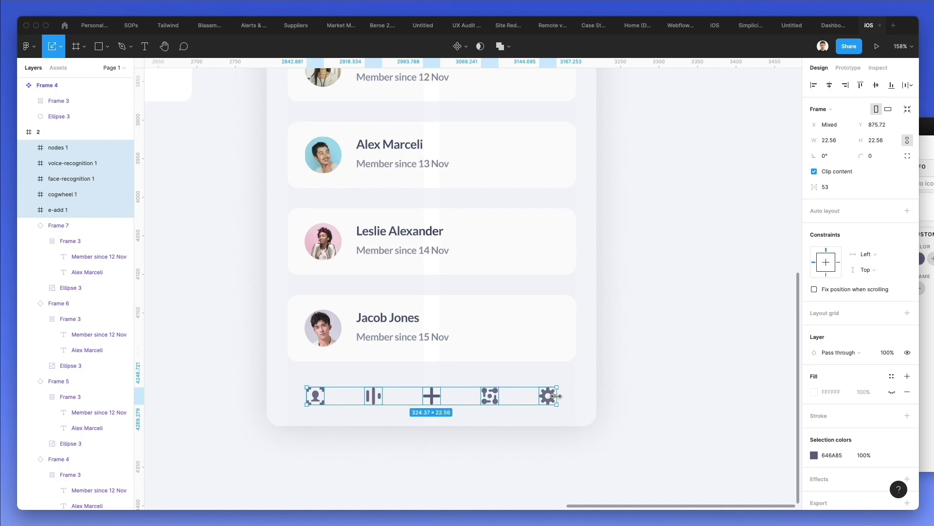
{"action": "left_click", "coordinate": [605, 379]}
- Draw a circle over the plus icon, unwrap the plus from e-add 1, and stack it in front
{"action": "key", "text": "o"}
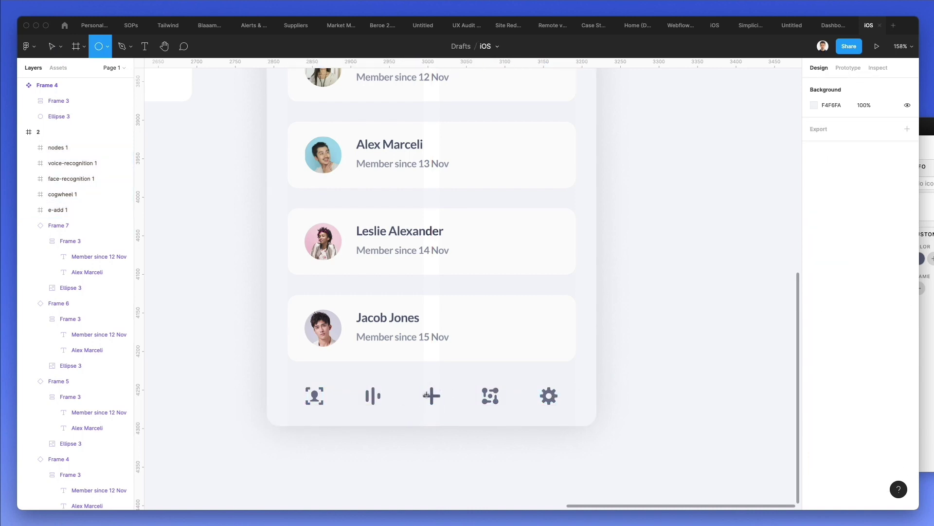
{"action": "left_click_drag", "start_coordinate": [432, 395], "coordinate": [452, 375]}
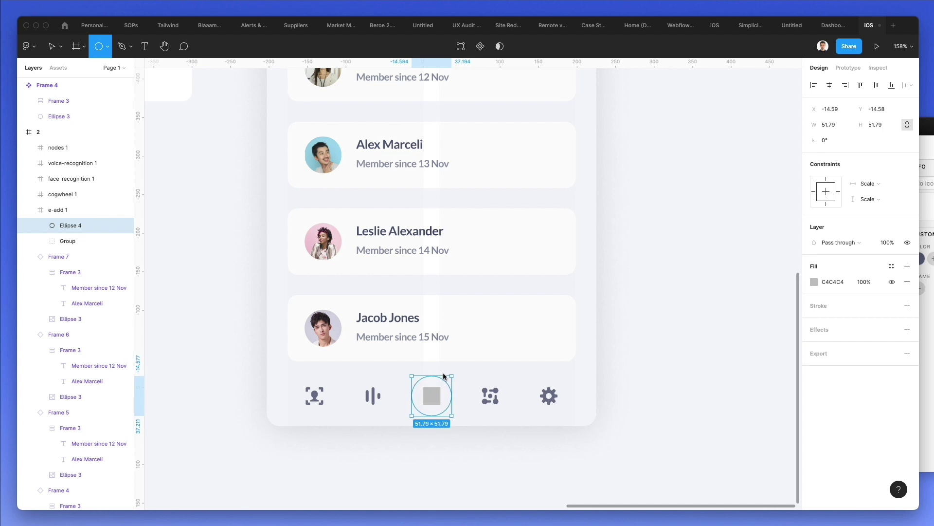
{"action": "left_click_drag", "start_coordinate": [80, 227], "coordinate": [57, 207]}
{"action": "left_click", "coordinate": [57, 225]}
{"action": "key", "text": "super+shift+g"}
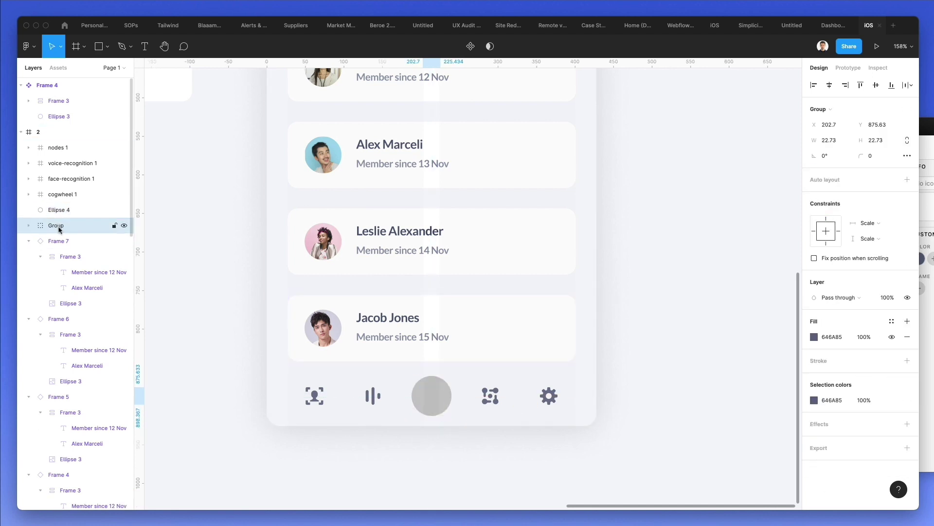
{"action": "key", "text": "super+["}
{"action": "key", "text": "super+["}
{"action": "key", "text": "super+["}
{"action": "key", "text": "super+]"}
{"action": "key", "text": "super+]"}
{"action": "key", "text": "alt+super+]"}
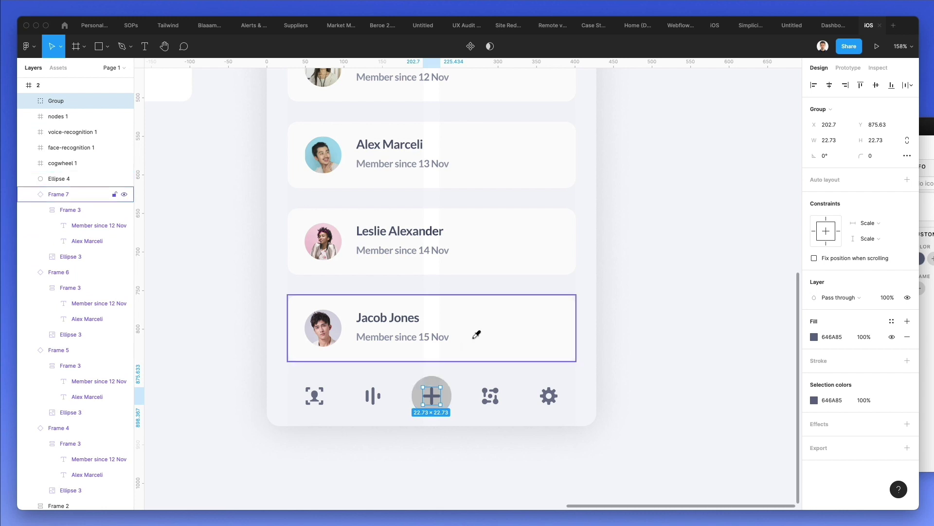
- Fill the circle with the link icon's green, 31CD9E
{"action": "left_click", "coordinate": [430, 382]}
{"action": "scroll", "coordinate": [435, 380], "scroll_direction": "up", "scroll_amount": 3}
{"action": "scroll", "coordinate": [436, 379], "scroll_direction": "up", "scroll_amount": 10}
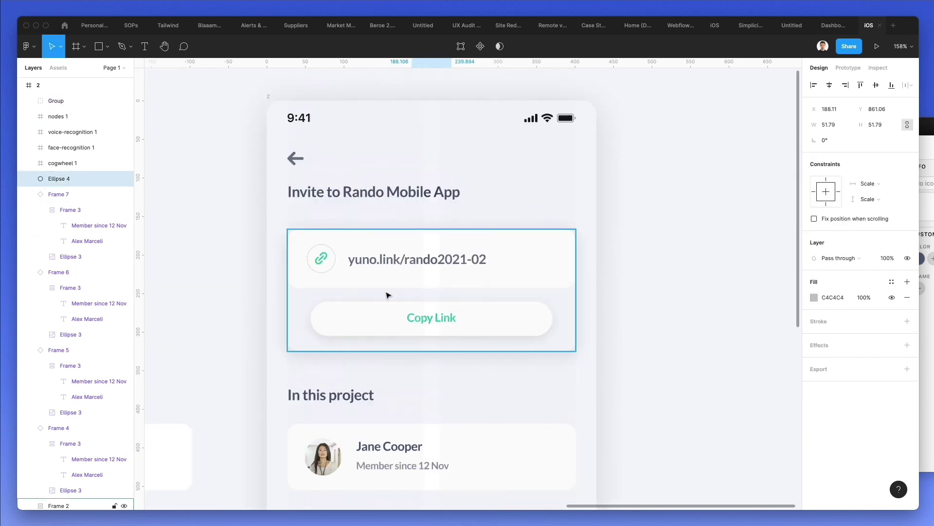
{"action": "key", "text": "i"}
{"action": "left_click", "coordinate": [323, 259]}
{"action": "scroll", "coordinate": [476, 387], "scroll_direction": "down", "scroll_amount": 10}
{"action": "scroll", "coordinate": [478, 396], "scroll_direction": "down", "scroll_amount": 1}
{"action": "left_click", "coordinate": [482, 472]}
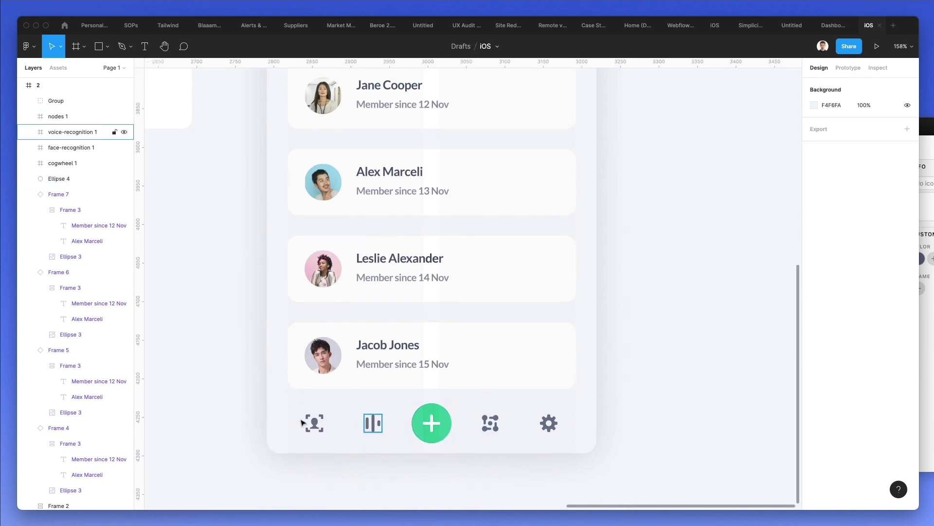
- Colour the other four icons grey 646A85 and remove their wrapping frames
{"action": "left_click_drag", "start_coordinate": [289, 408], "coordinate": [383, 443]}
{"action": "left_click_drag", "start_coordinate": [476, 402], "coordinate": [559, 434]}
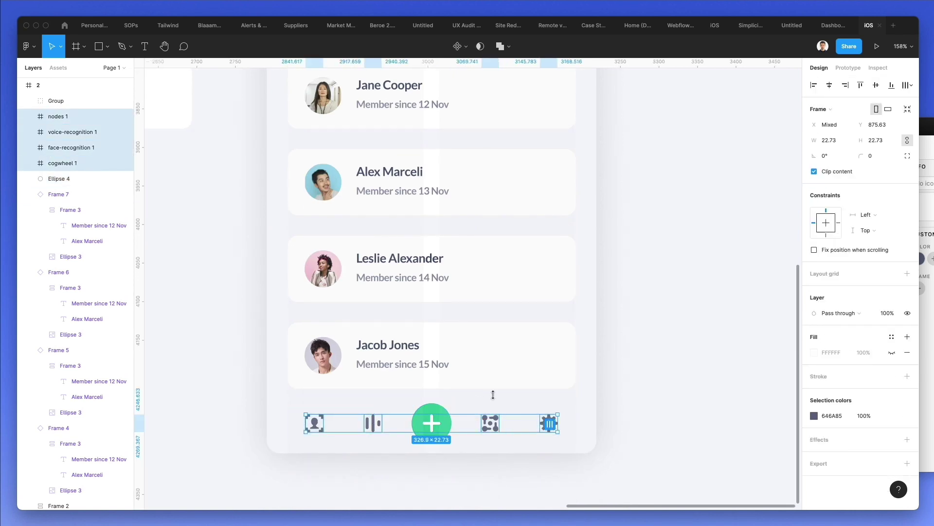
{"action": "key", "text": "i"}
{"action": "left_click", "coordinate": [418, 359]}
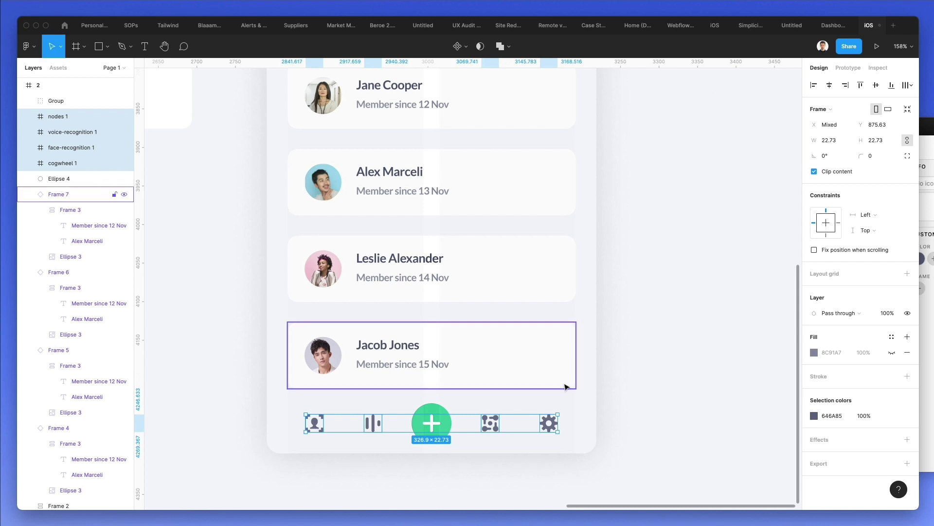
{"action": "key", "text": "super+shift+g"}
{"action": "key", "text": "i"}
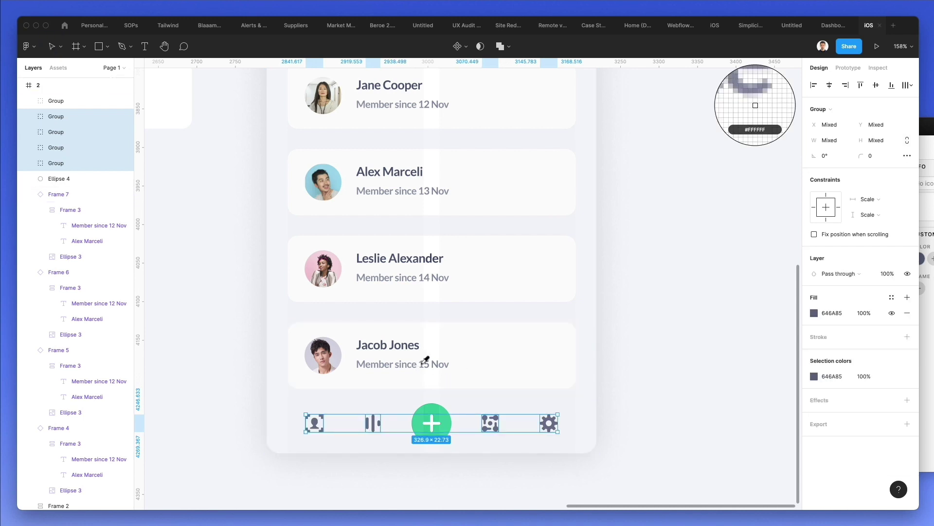
{"action": "key", "text": "Escape"}
{"action": "left_click", "coordinate": [678, 443]}
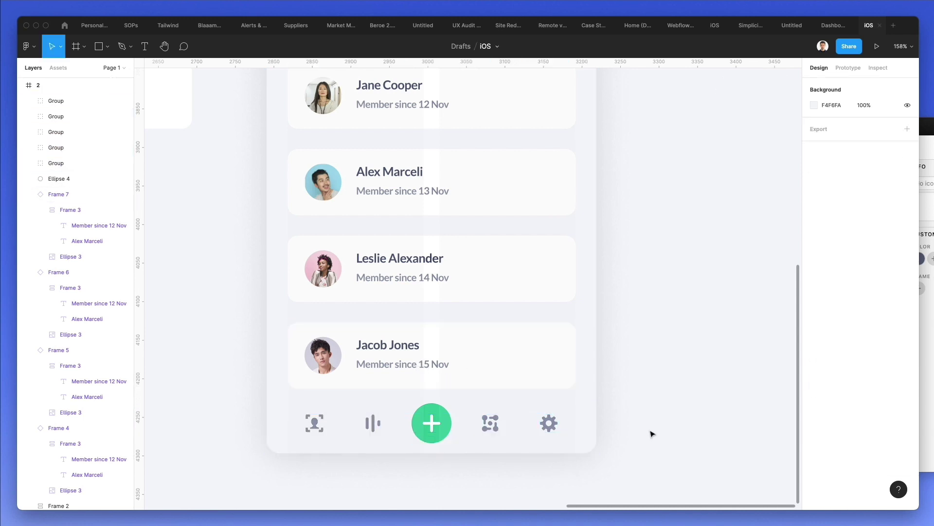
{"action": "scroll", "coordinate": [651, 433], "scroll_direction": "down", "scroll_amount": 3}
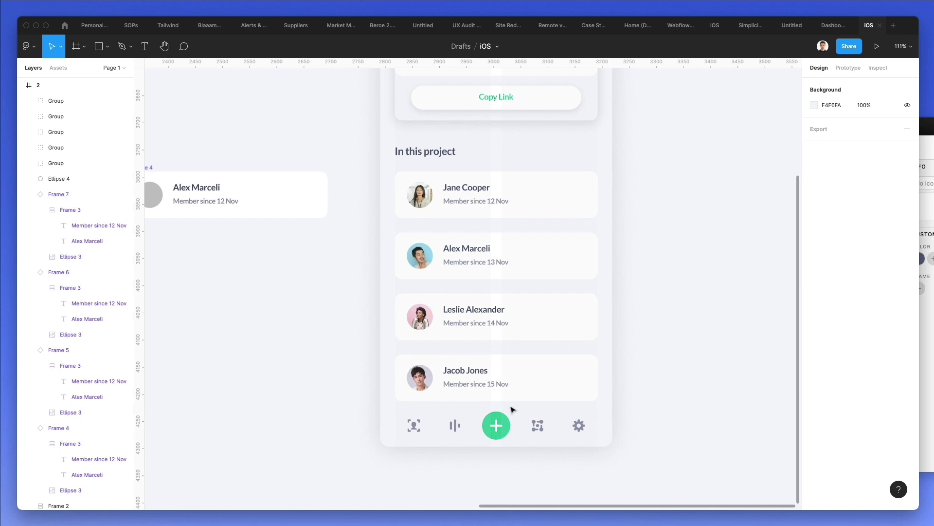
- Shrink the green plus circle slightly to 46.32
{"action": "left_click_drag", "start_coordinate": [511, 410], "coordinate": [488, 432]}
{"action": "left_click", "coordinate": [515, 419]}
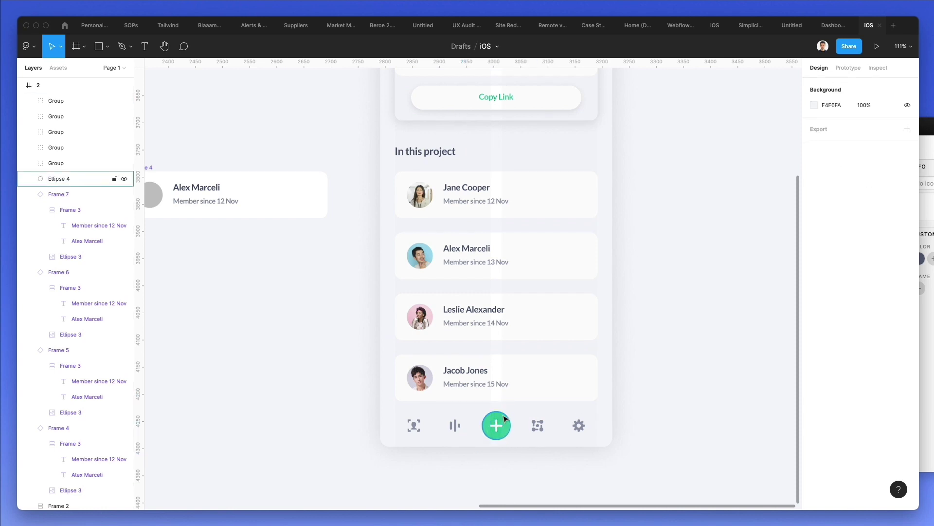
{"action": "left_click", "coordinate": [506, 418]}
{"action": "scroll", "coordinate": [506, 418], "scroll_direction": "up", "scroll_amount": 3}
{"action": "scroll", "coordinate": [501, 419], "scroll_direction": "up", "scroll_amount": 3}
{"action": "left_click_drag", "start_coordinate": [498, 402], "coordinate": [498, 406]}
- Give the circle a drop shadow in a pale mint green (BFFFEC) sampled from the button
{"action": "left_click", "coordinate": [820, 344]}
{"action": "left_click", "coordinate": [814, 361]}
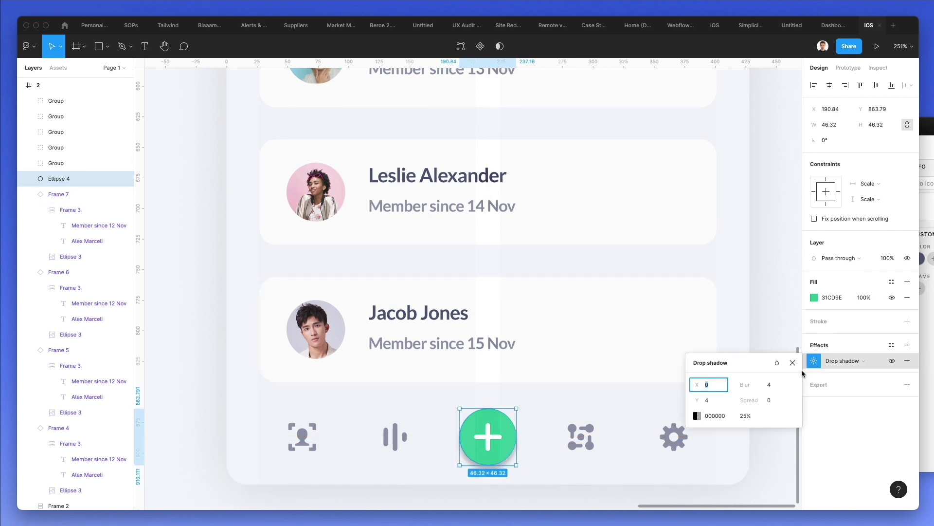
{"action": "left_click", "coordinate": [697, 415]}
{"action": "left_click", "coordinate": [582, 400]}
{"action": "left_click", "coordinate": [509, 424]}
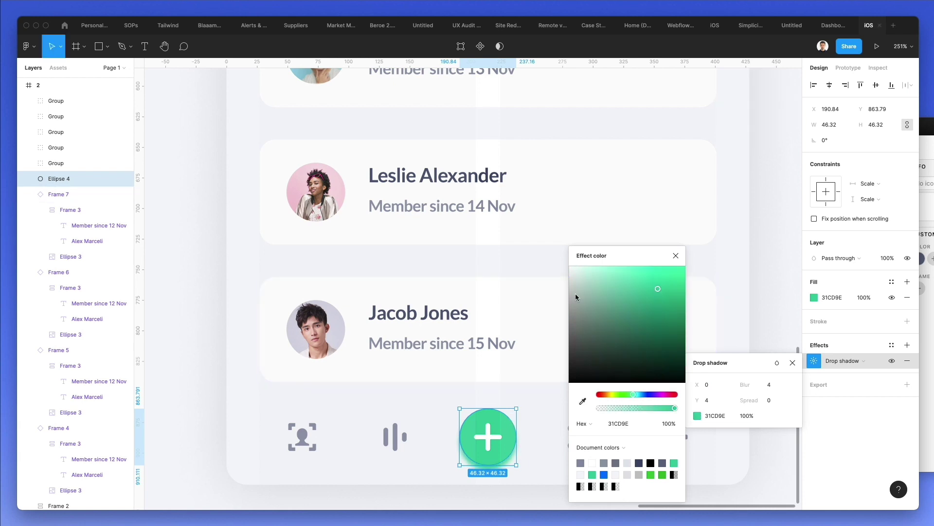
{"action": "left_click_drag", "start_coordinate": [574, 290], "coordinate": [598, 266]}
- Increase the drop shadow's blur for a soft glow and clear the selection
{"action": "left_click", "coordinate": [769, 385]}
{"action": "type", "text": "24"}
{"action": "key", "text": "Return"}
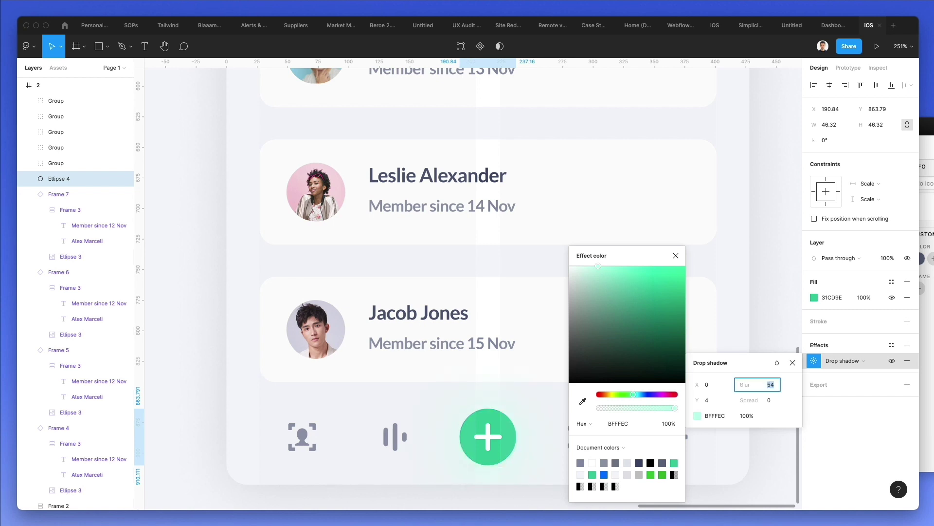
{"action": "left_click", "coordinate": [719, 296]}
{"action": "key", "text": "Escape"}
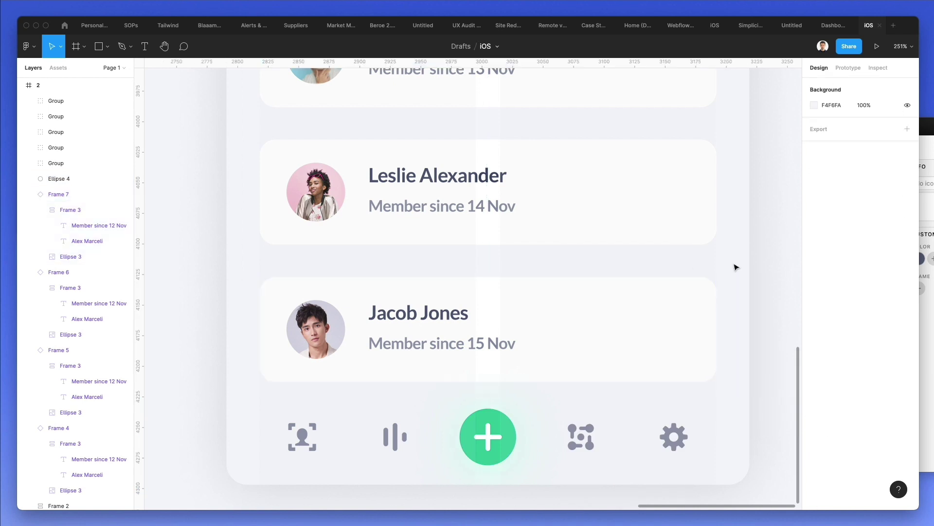
{"action": "scroll", "coordinate": [736, 267], "scroll_direction": "down", "scroll_amount": 5}
{"action": "scroll", "coordinate": [736, 266], "scroll_direction": "up", "scroll_amount": 5}
{"action": "scroll", "coordinate": [735, 266], "scroll_direction": "right", "scroll_amount": 3}
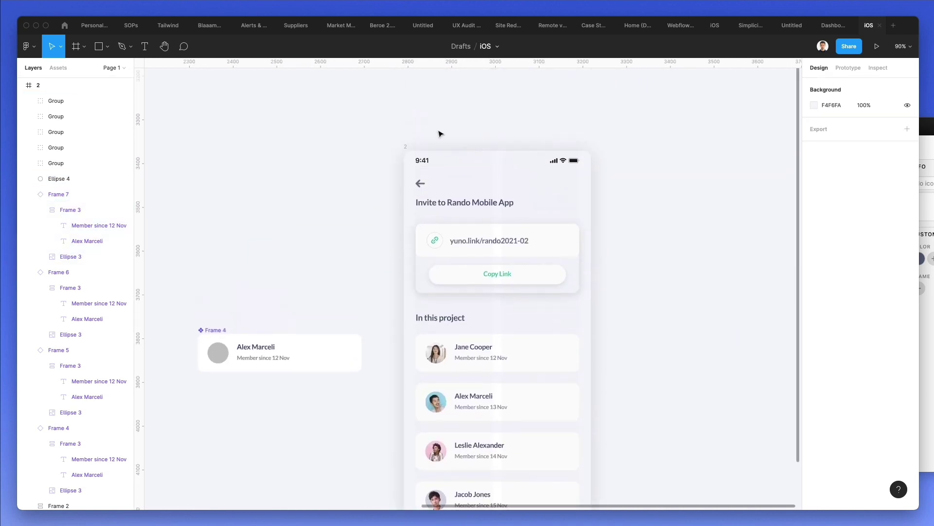
- Hide frame 2's two-column layout grid and zoom out over the finished screen
{"action": "left_click", "coordinate": [408, 145]}
{"action": "scroll", "coordinate": [425, 126], "scroll_direction": "down", "scroll_amount": 2}
{"action": "scroll", "coordinate": [425, 125], "scroll_direction": "right", "scroll_amount": 1}
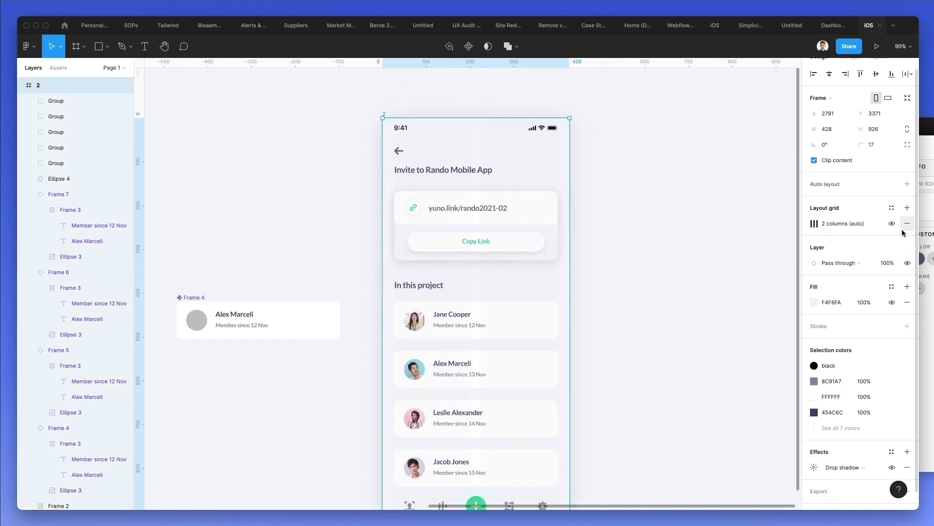
{"action": "scroll", "coordinate": [609, 255], "scroll_direction": "down", "scroll_amount": 1}
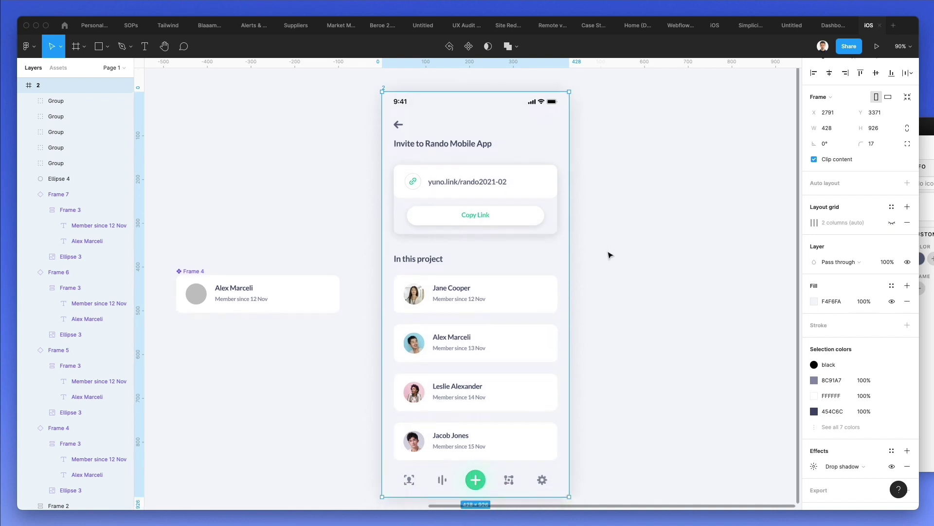
{"action": "scroll", "coordinate": [610, 255], "scroll_direction": "down", "scroll_amount": 1}
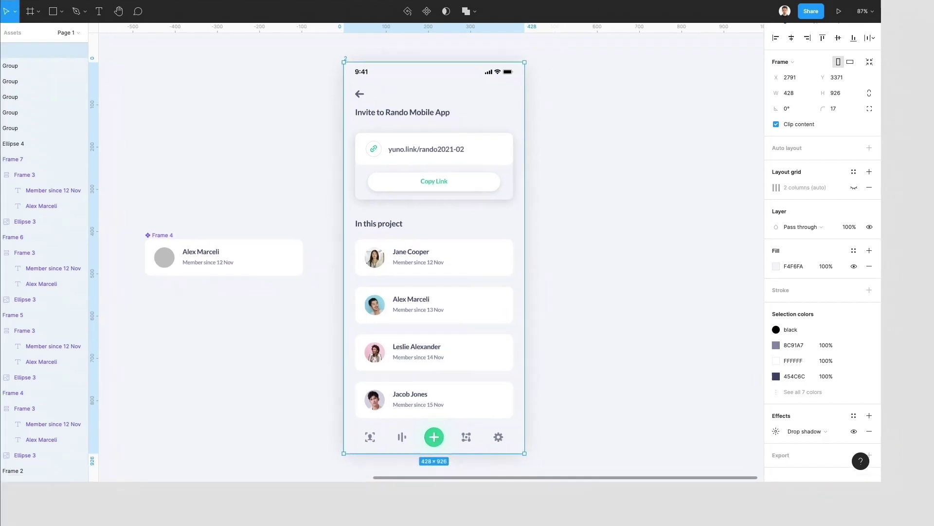